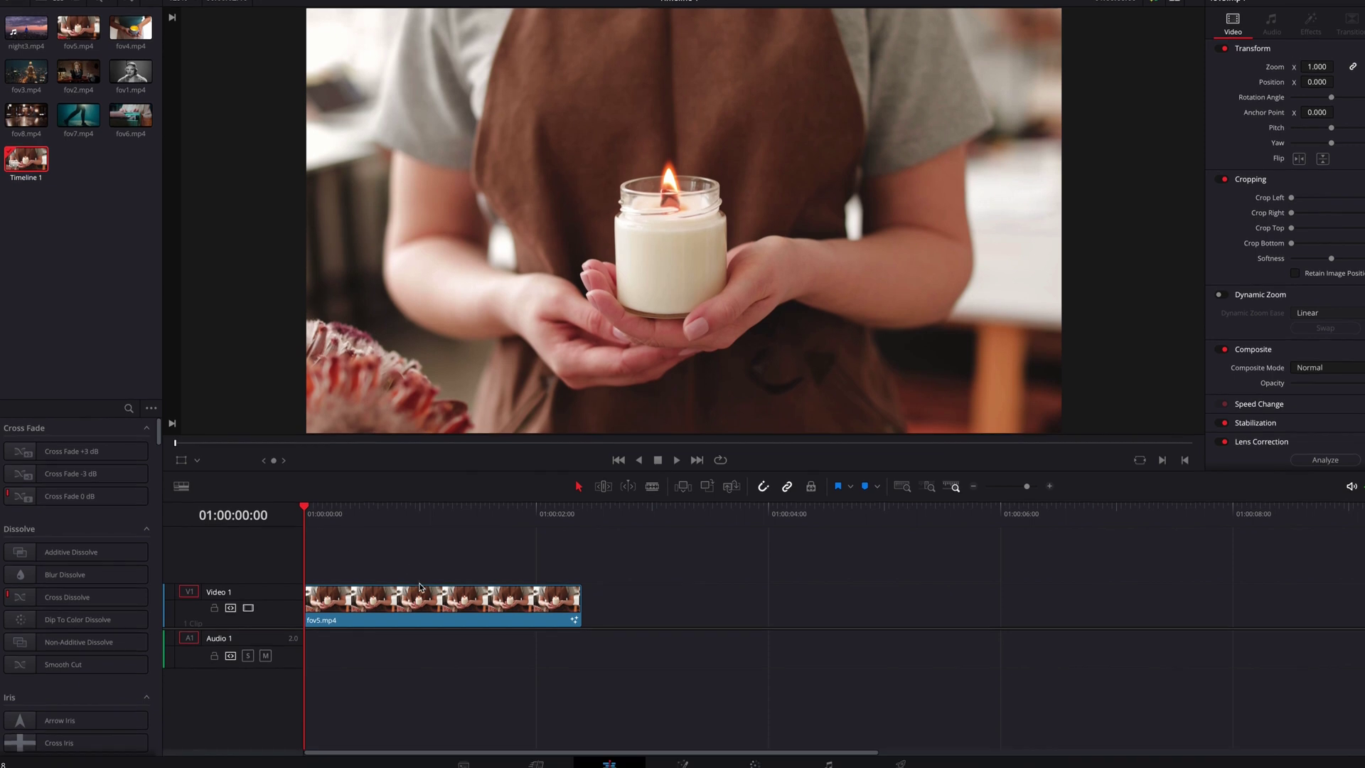
# - Open the fov5.mp4 timeline clip in Fusion and insert a Merge node between MediaIn1 and MediaOut1
pyautogui.click(425, 616)
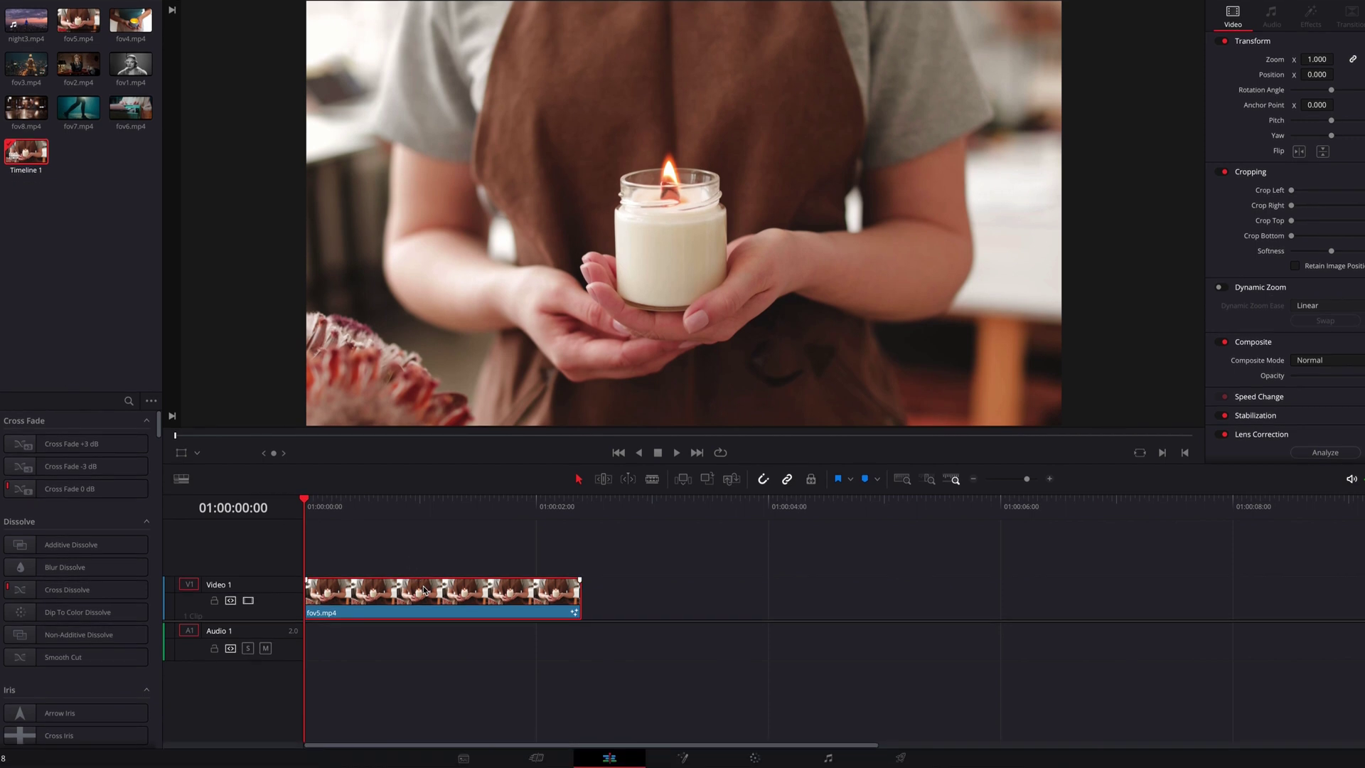
pyautogui.click(683, 758)
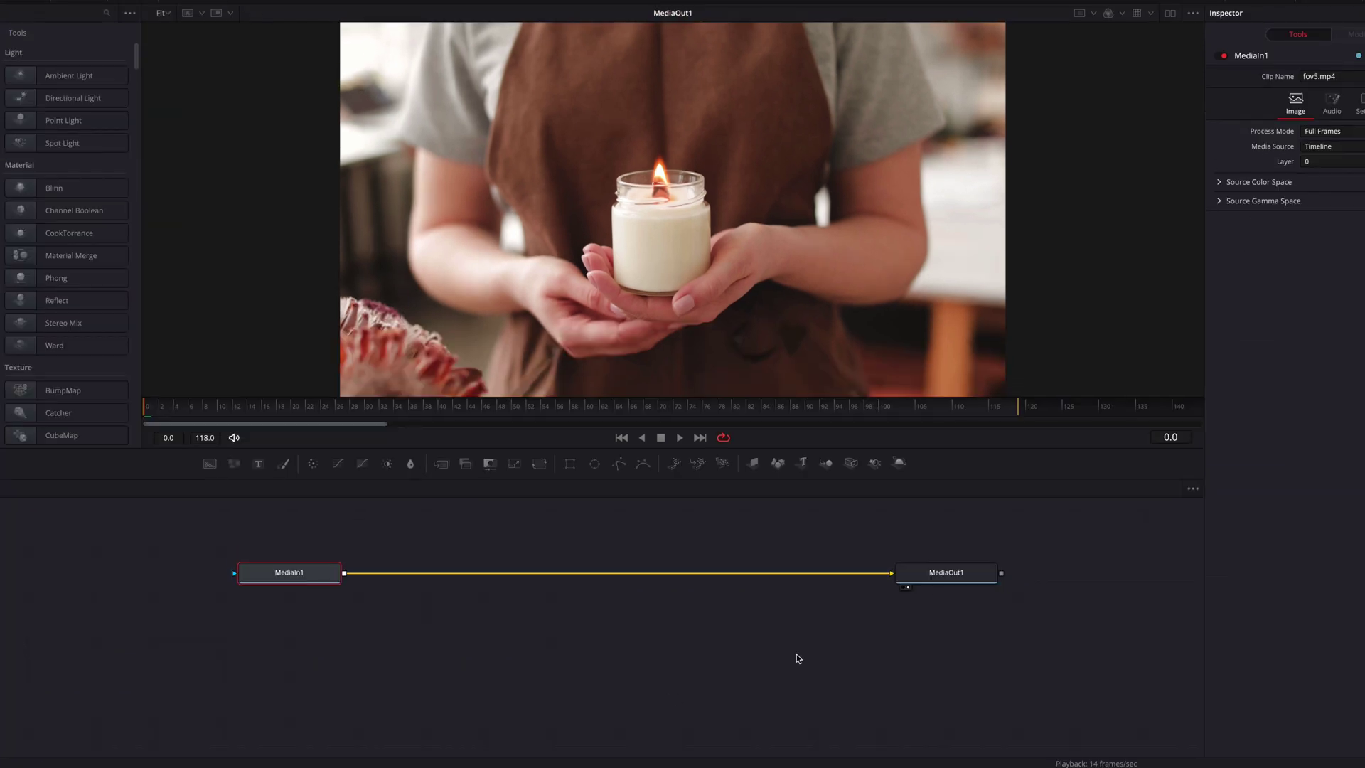
pyautogui.moveTo(440, 464); pyautogui.dragTo(470, 577)
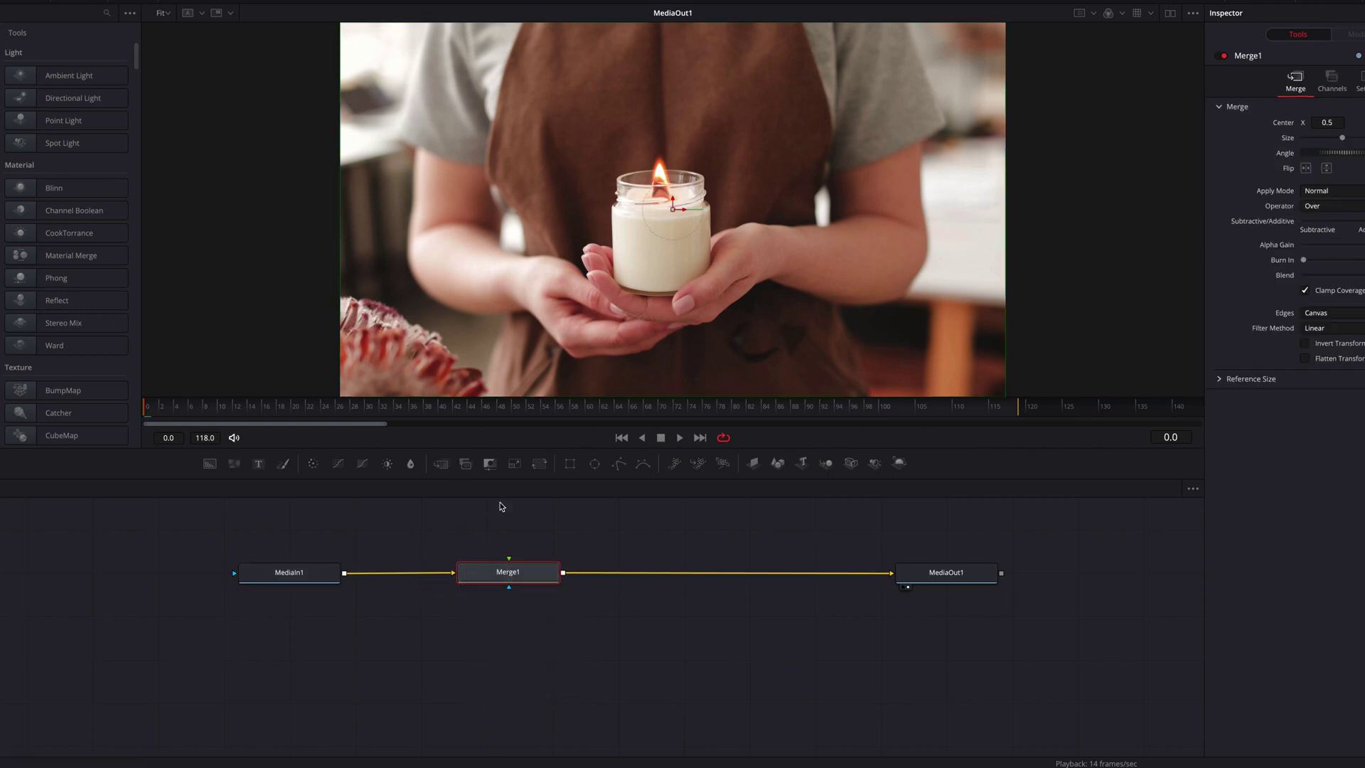
# - Add a Transform node below Merge1, feed it from MediaIn1 and connect its output to Merge1's foreground
pyautogui.moveTo(537, 464); pyautogui.dragTo(507, 655)
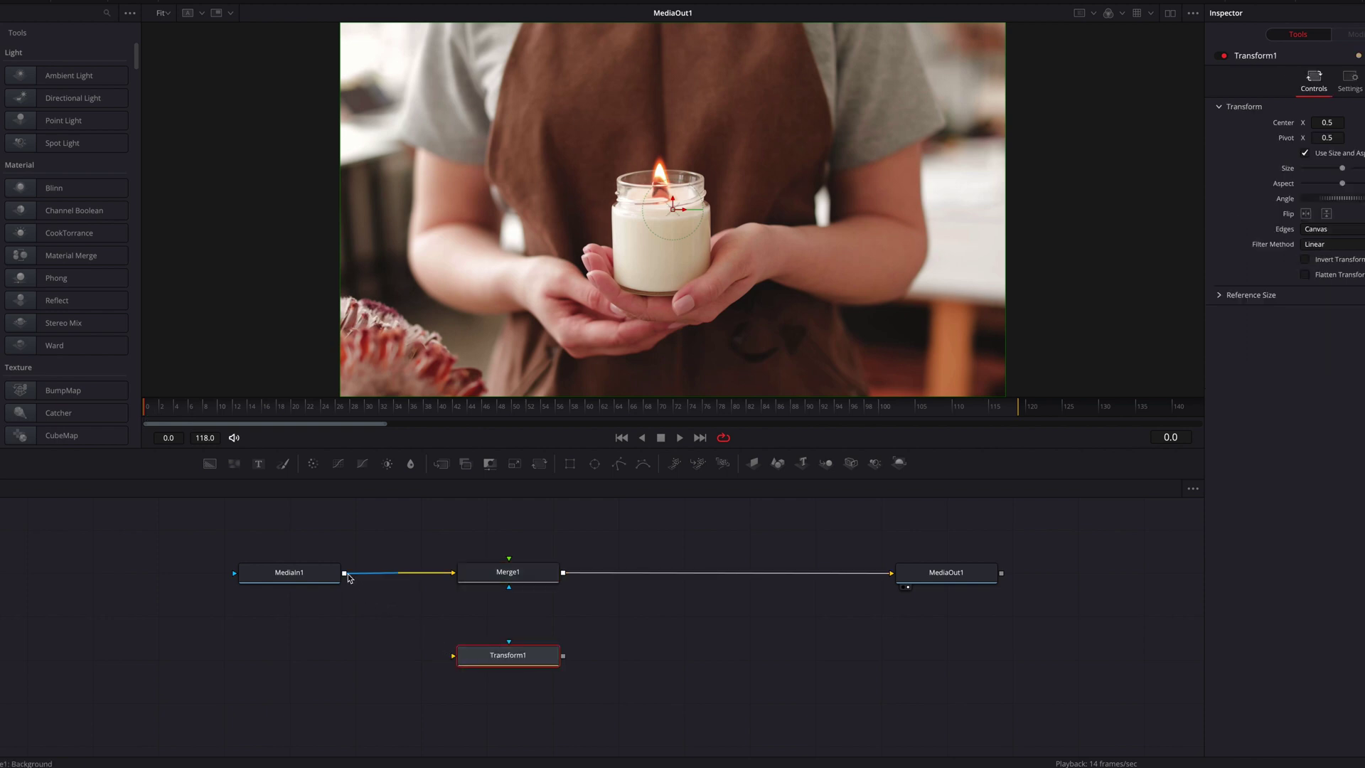
pyautogui.moveTo(344, 573); pyautogui.dragTo(454, 655)
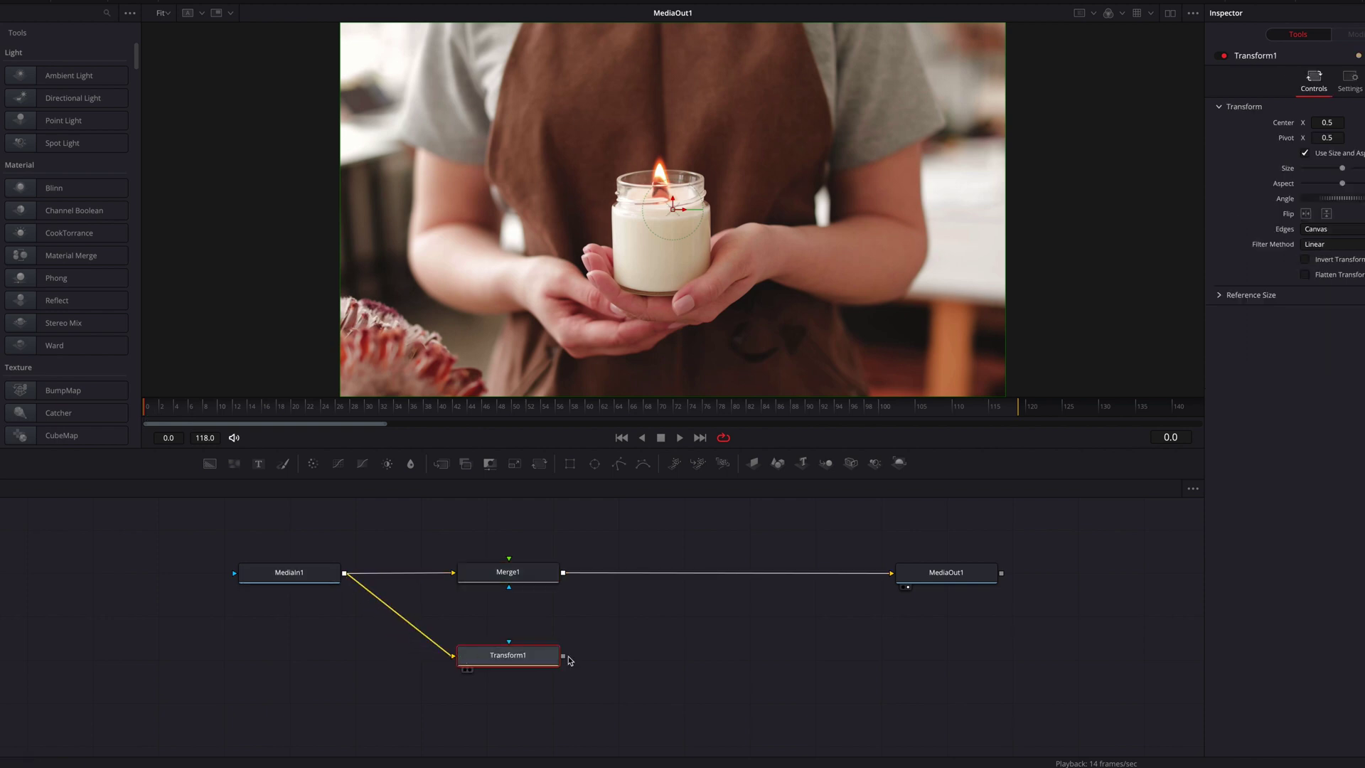
pyautogui.moveTo(563, 655); pyautogui.dragTo(513, 591)
# - Mask Merge1 with a Rectangle shaped as a tall central strip, about 0.317 wide and 1.084 high
pyautogui.moveTo(569, 463); pyautogui.dragTo(516, 578)
pyautogui.moveTo(298, 573); pyautogui.dragTo(273, 579)
pyautogui.moveTo(538, 530); pyautogui.dragTo(538, 524)
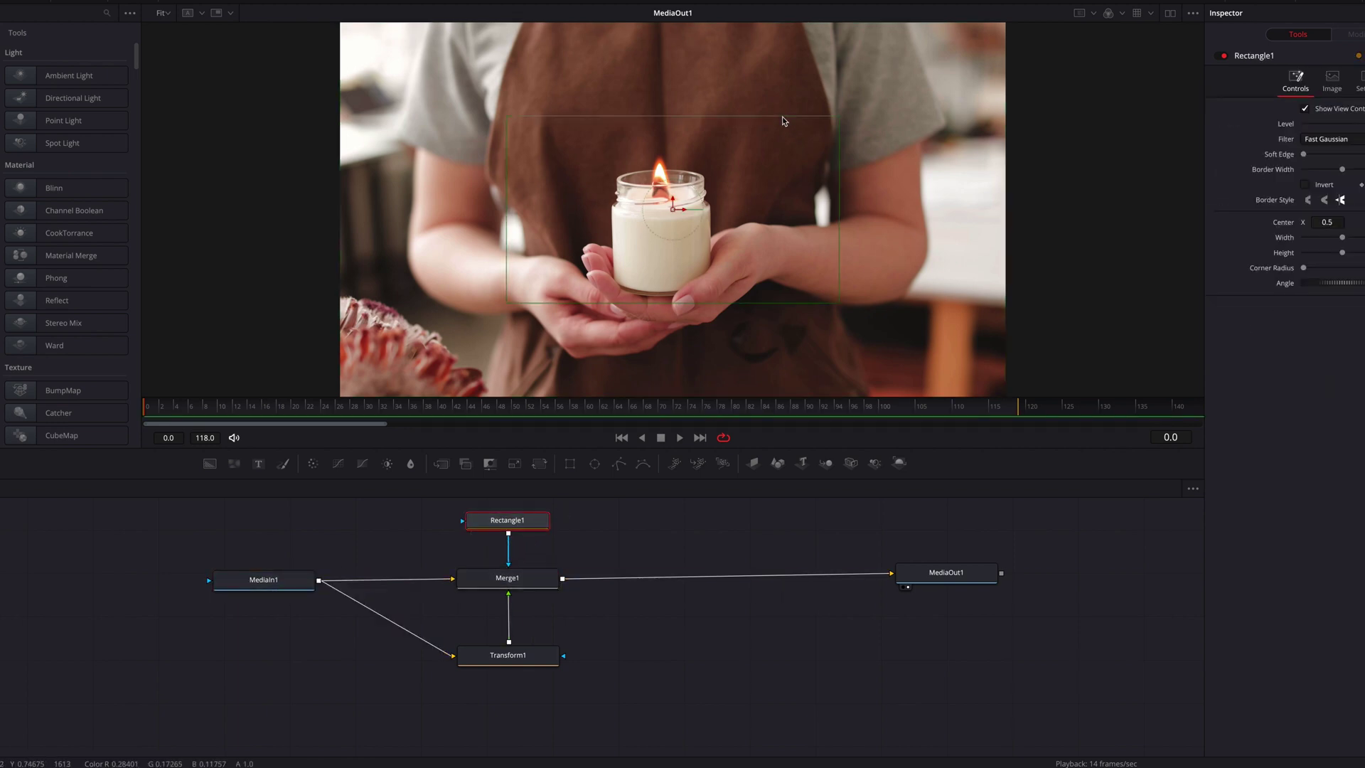
pyautogui.moveTo(779, 98); pyautogui.dragTo(768, 10)
pyautogui.moveTo(839, 111); pyautogui.dragTo(779, 130)
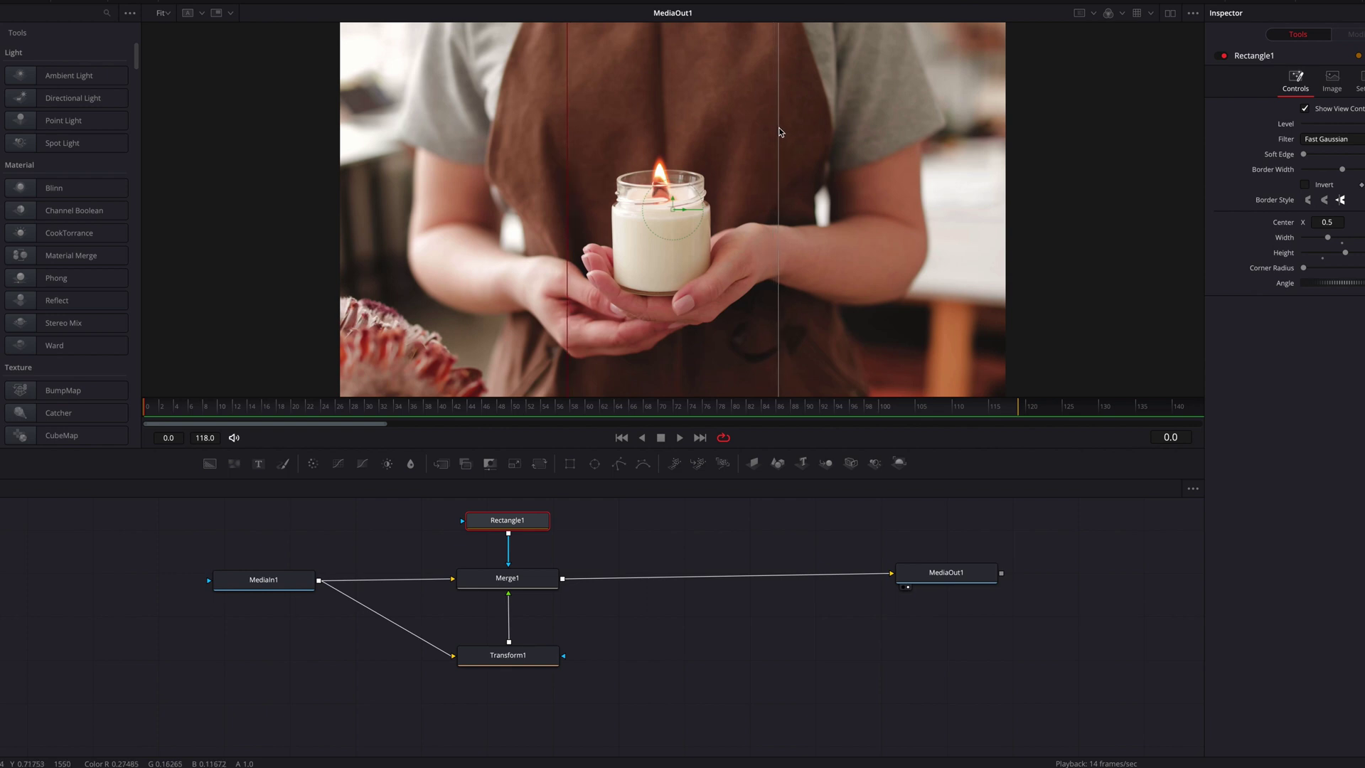
# - Set the Size of Transform1 to 1.033
pyautogui.click(546, 663)
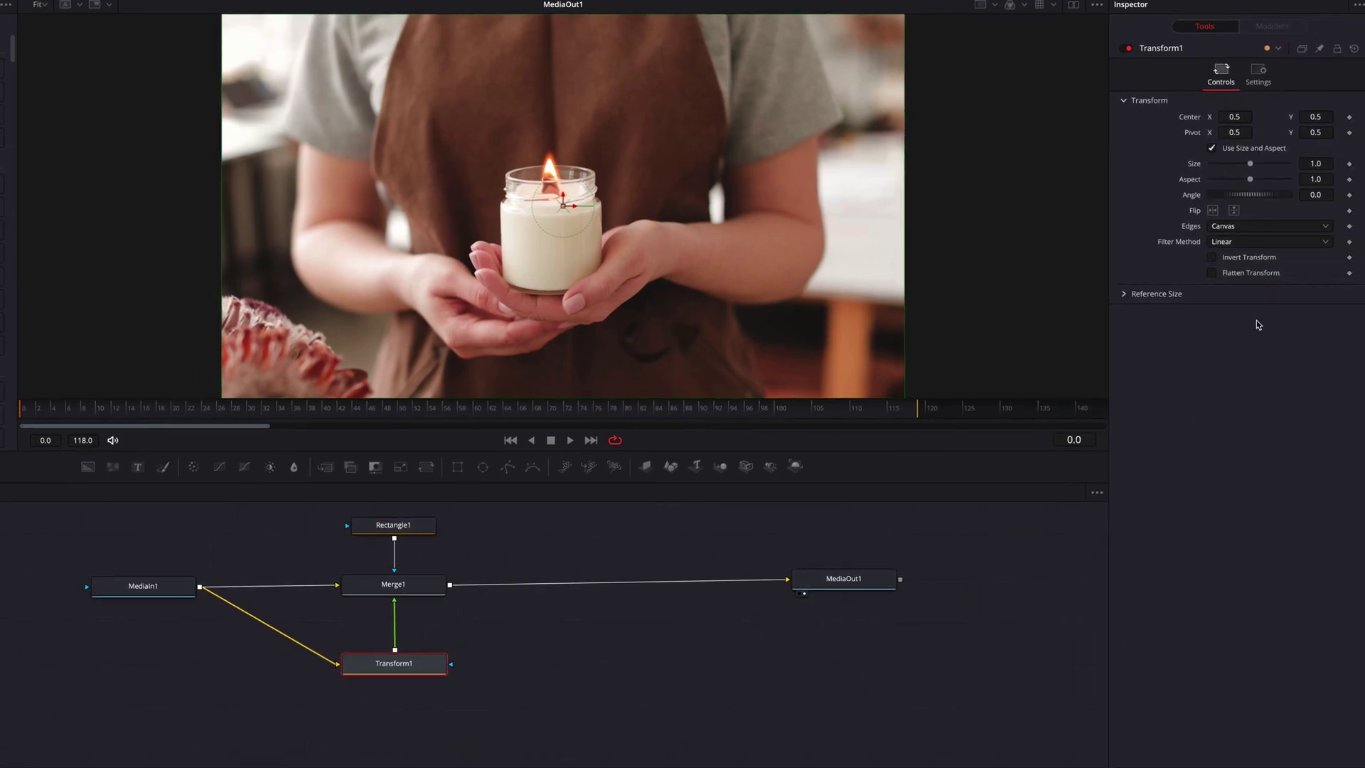
pyautogui.moveTo(1311, 164); pyautogui.dragTo(1343, 164)
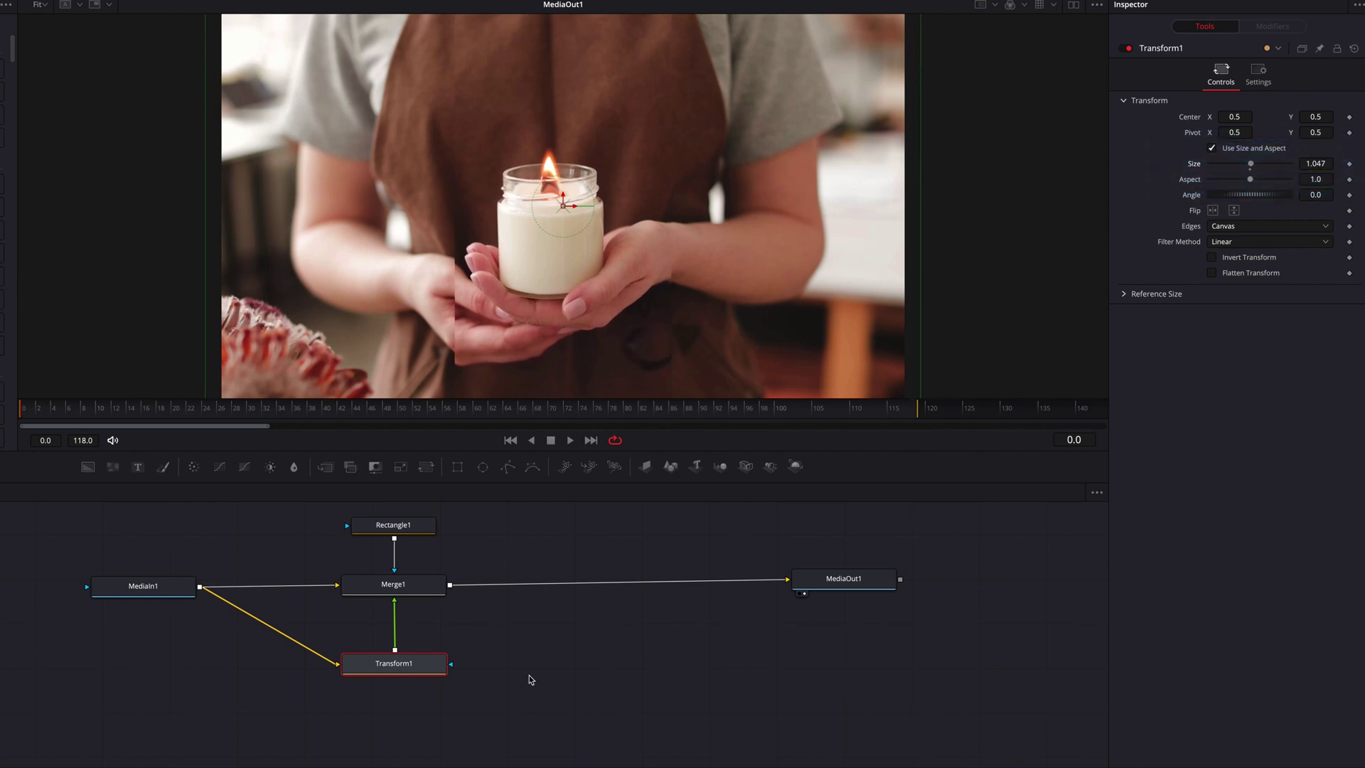
pyautogui.moveTo(1323, 163); pyautogui.dragTo(1313, 163)
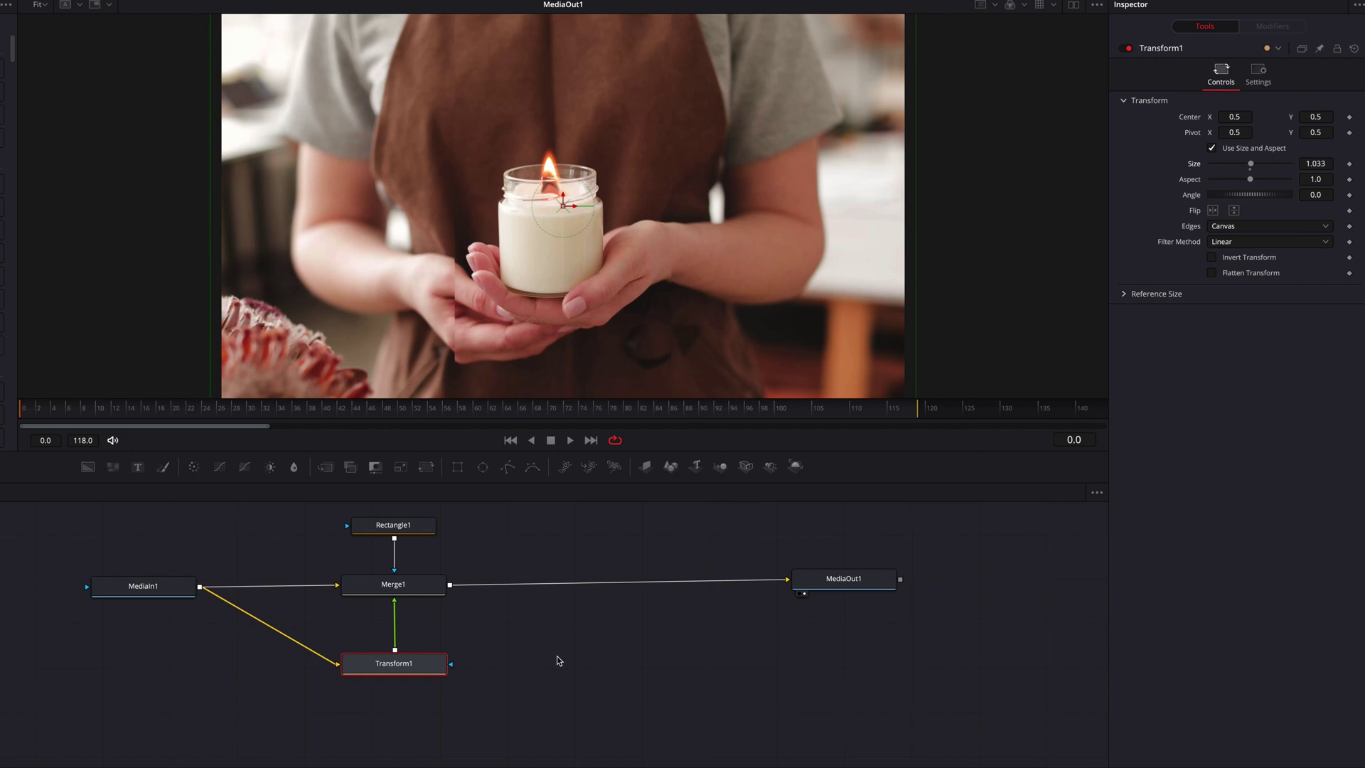
# - Insert a Brightness Contrast node between MediaIn1 and Transform1 and set its Brightness to 0.06
pyautogui.moveTo(270, 466); pyautogui.dragTo(264, 665)
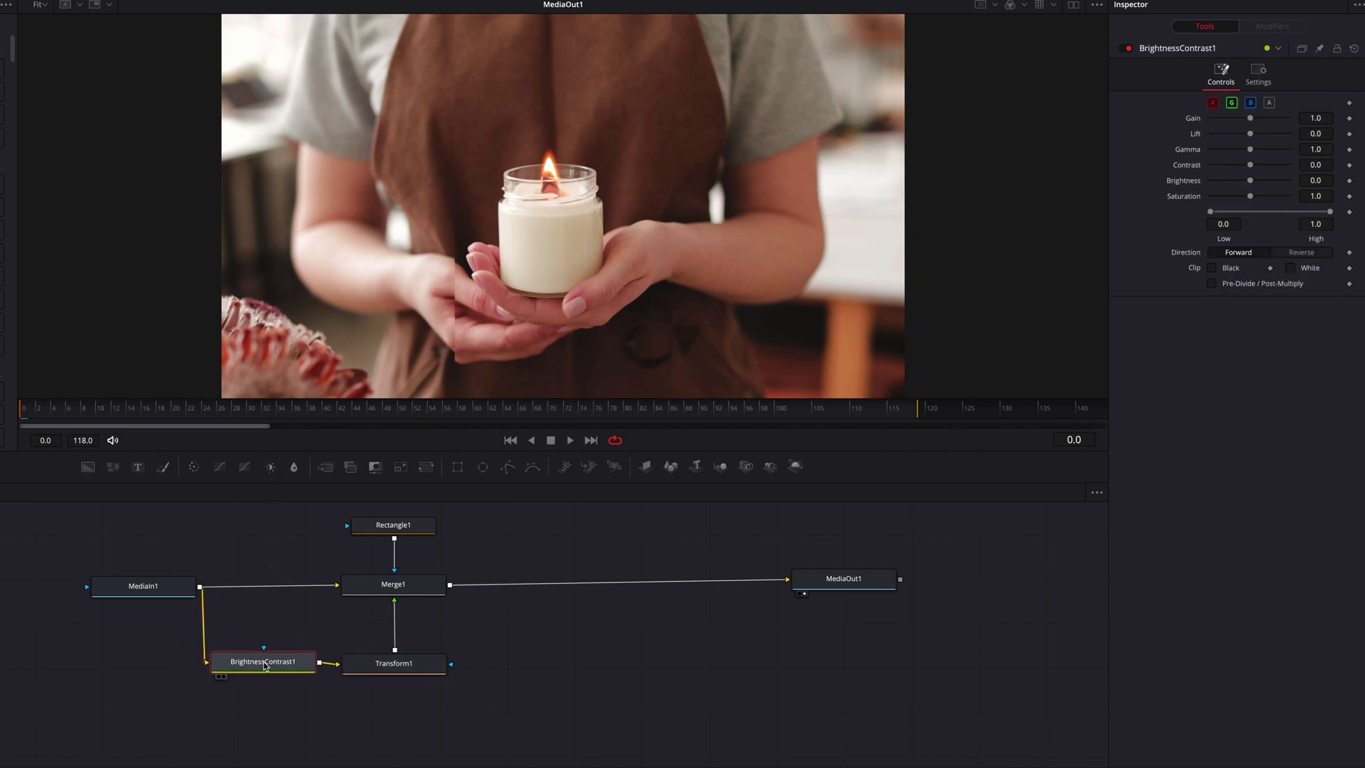
pyautogui.moveTo(1315, 181); pyautogui.dragTo(1358, 180)
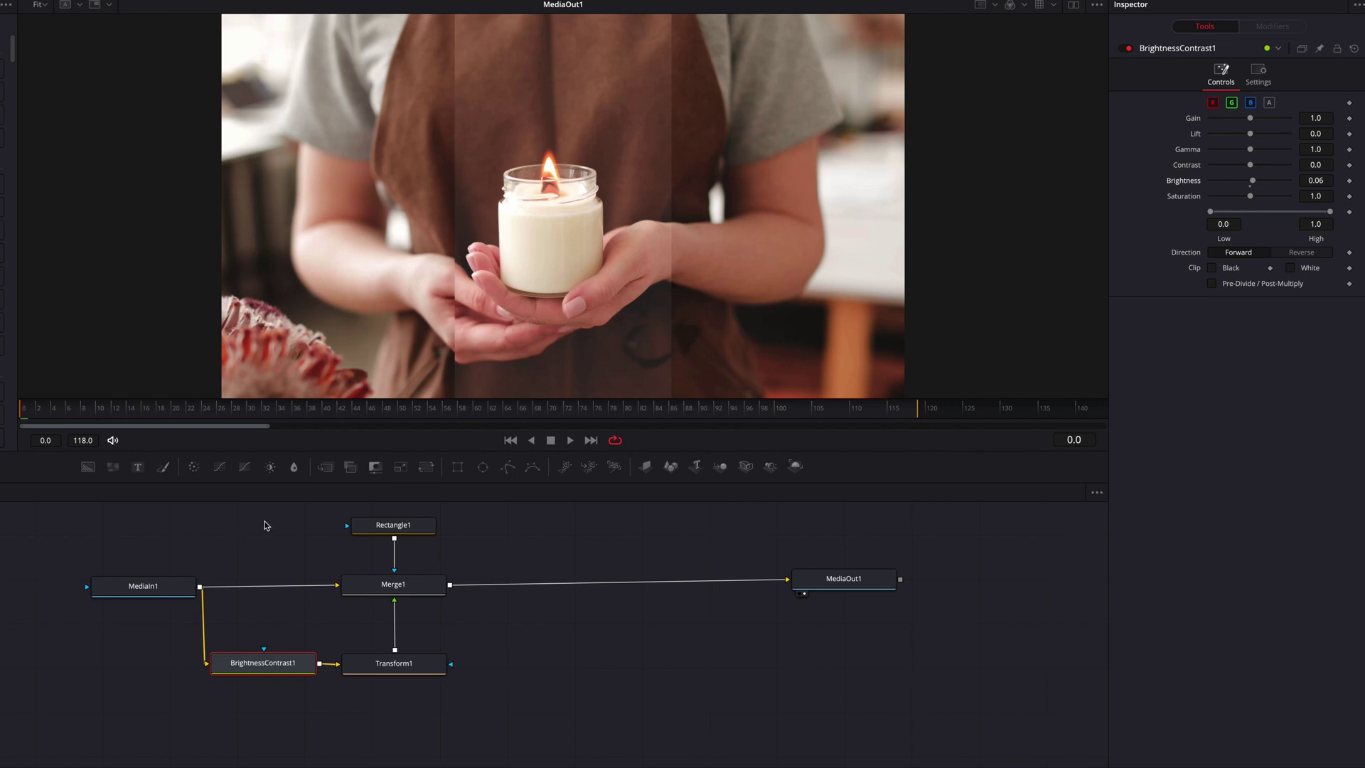
# - Insert a Blur node between MediaIn1 and BrightnessContrast1, space out the nodes, and set Blur Size to 2.4
pyautogui.moveTo(293, 466); pyautogui.dragTo(260, 627)
pyautogui.moveTo(260, 626); pyautogui.dragTo(184, 661)
pyautogui.moveTo(199, 587); pyautogui.dragTo(67, 594)
pyautogui.moveTo(183, 659); pyautogui.dragTo(179, 666)
pyautogui.moveTo(69, 595); pyautogui.dragTo(69, 586)
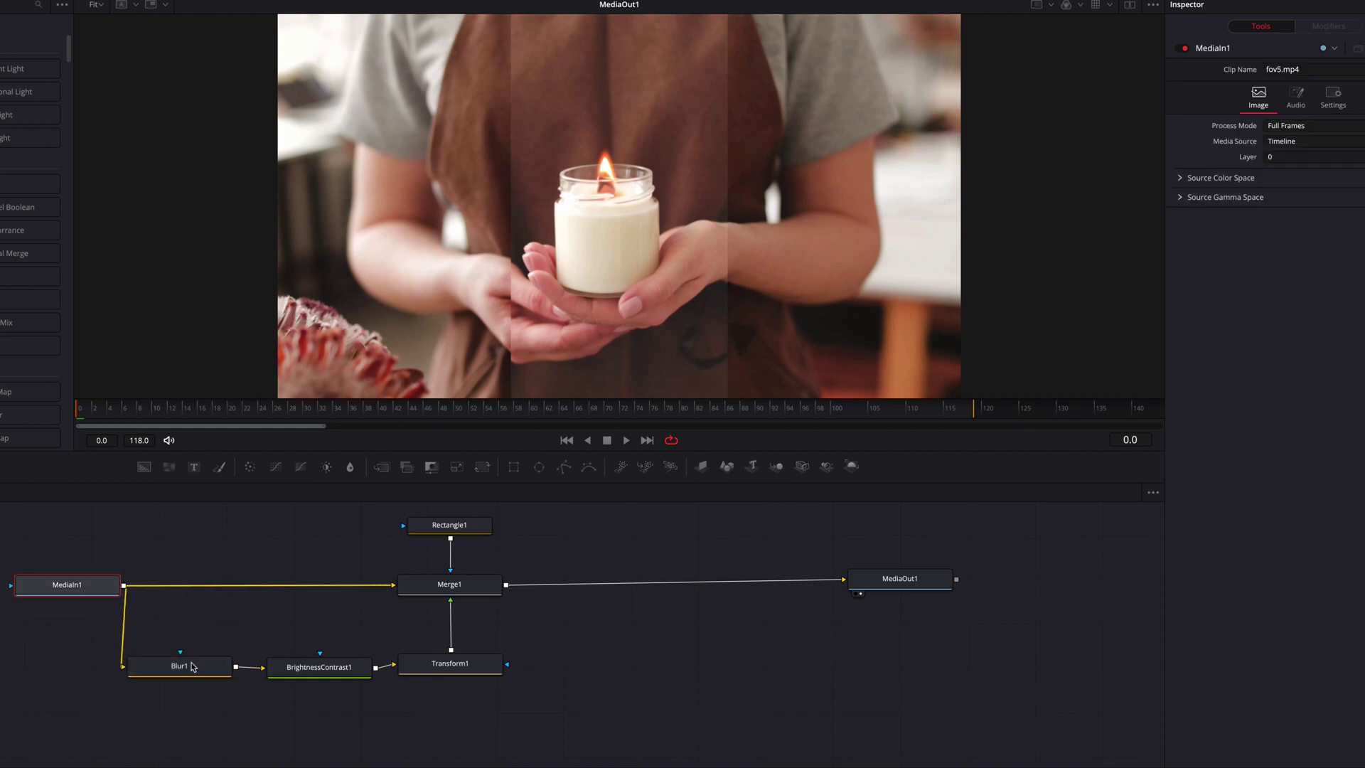
pyautogui.click(193, 666)
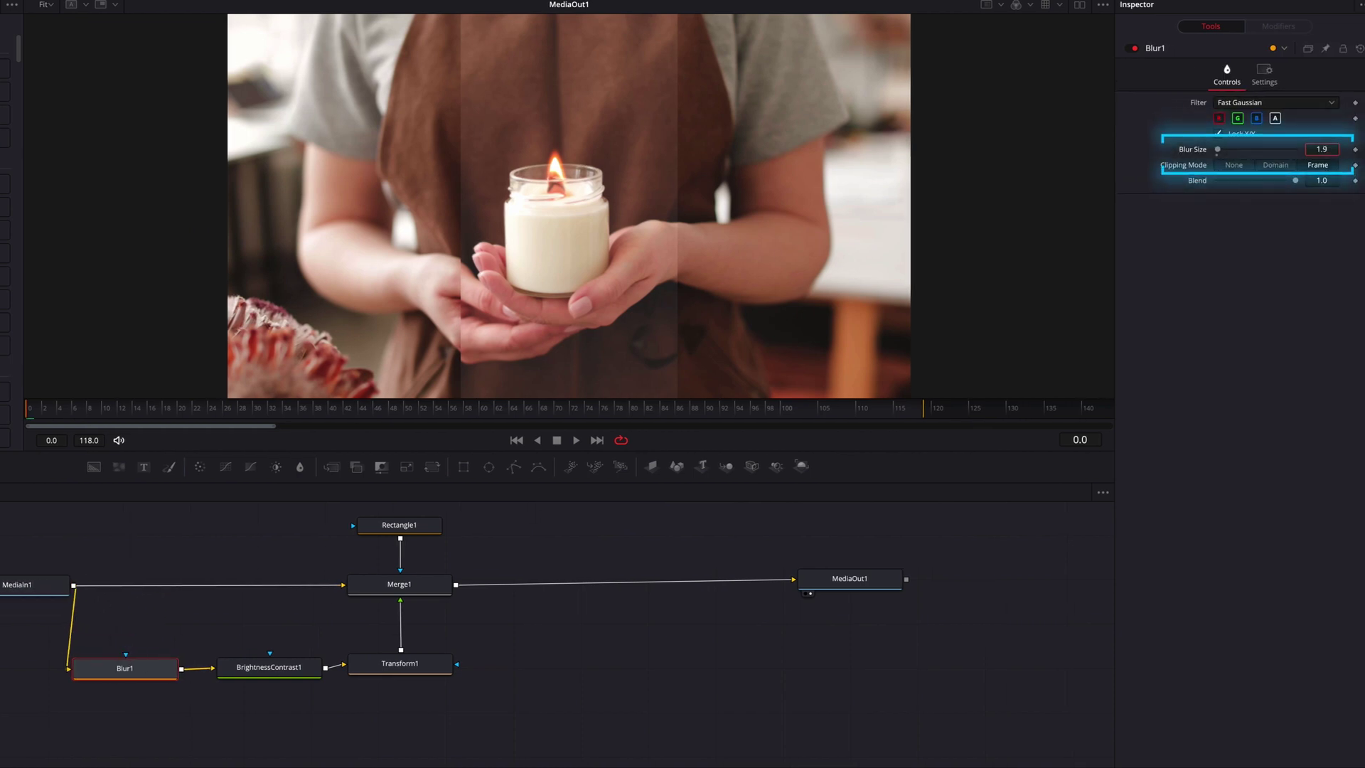
pyautogui.moveTo(1321, 150); pyautogui.dragTo(1325, 149)
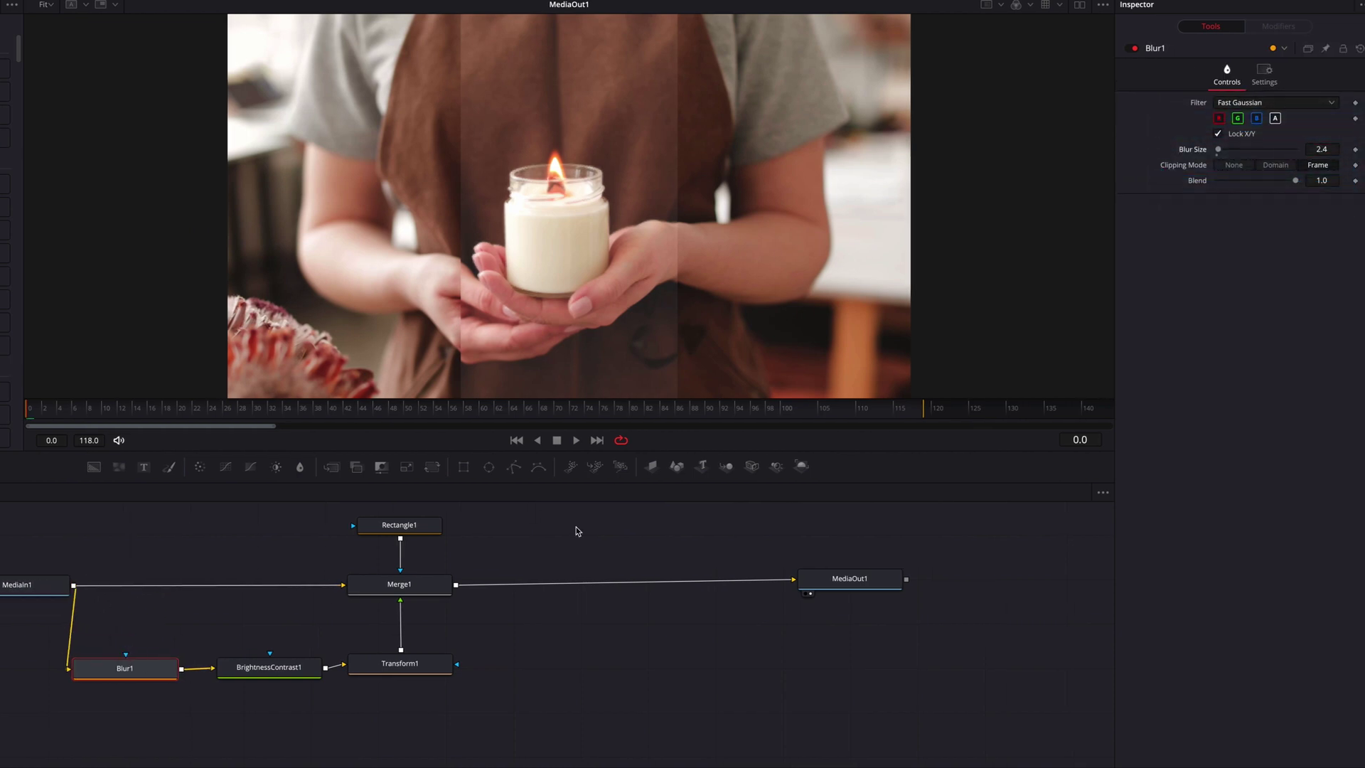
# - Insert a second Merge node between Merge1 and MediaOut1
pyautogui.click(441, 659)
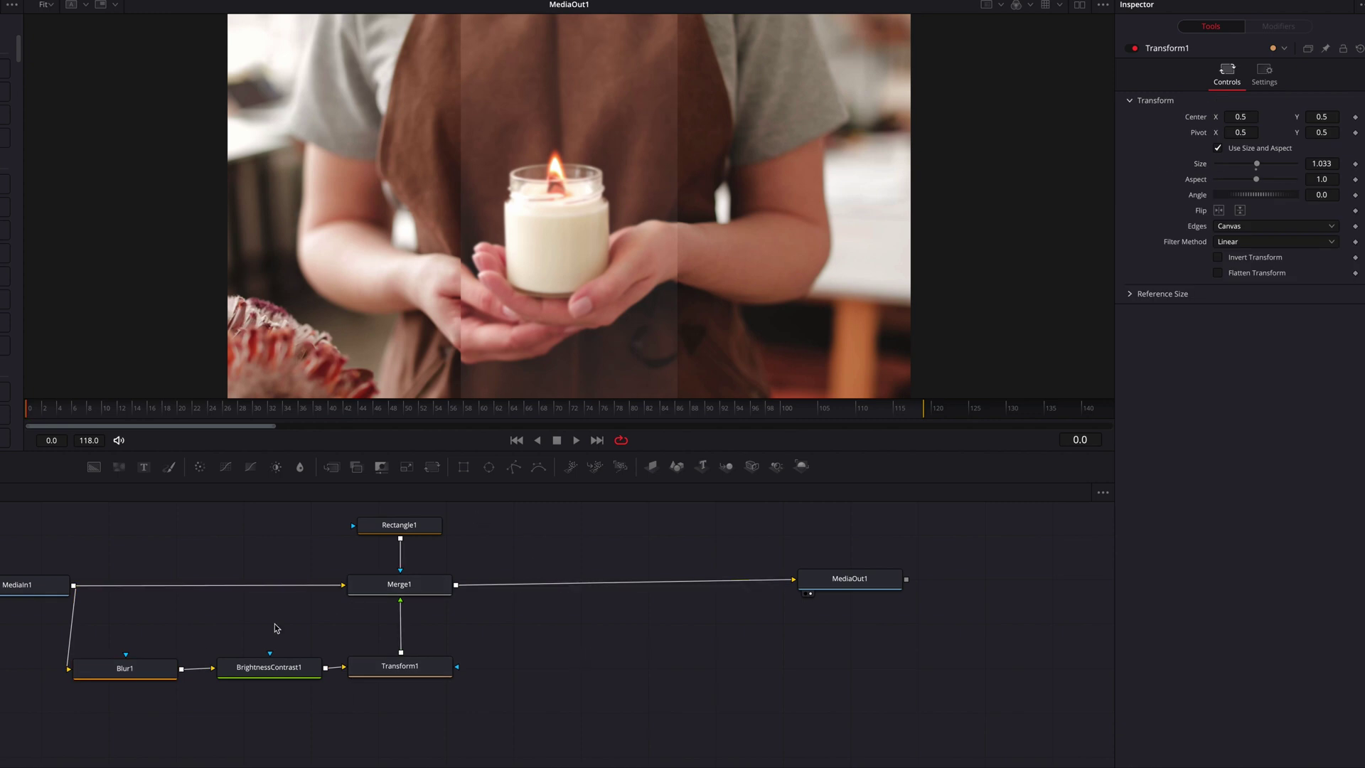
pyautogui.moveTo(331, 466); pyautogui.dragTo(615, 603)
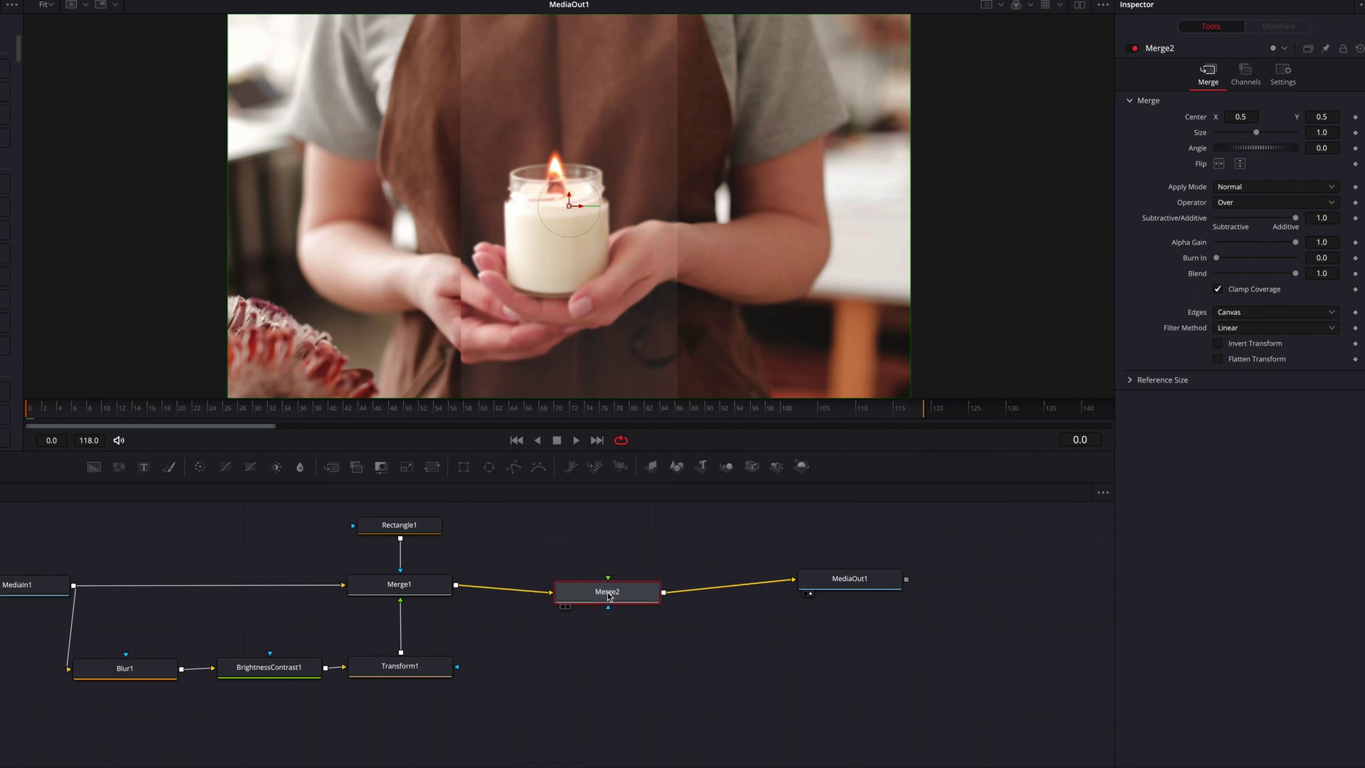
# - Paste two chained instances of Rectangle1 and arrange them above Merge2
pyautogui.click(415, 529)
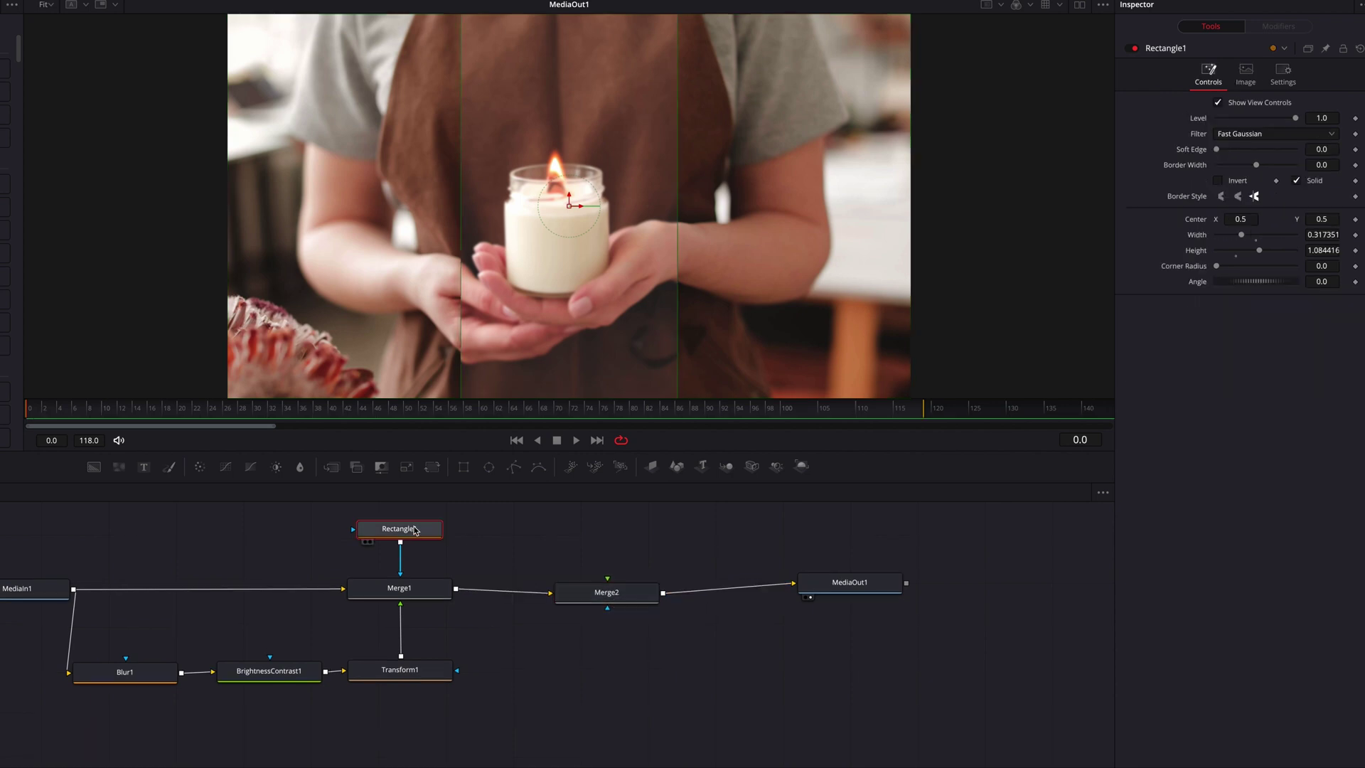
pyautogui.click(608, 530)
pyautogui.hotkey('ctrl', 'shift', 'v')
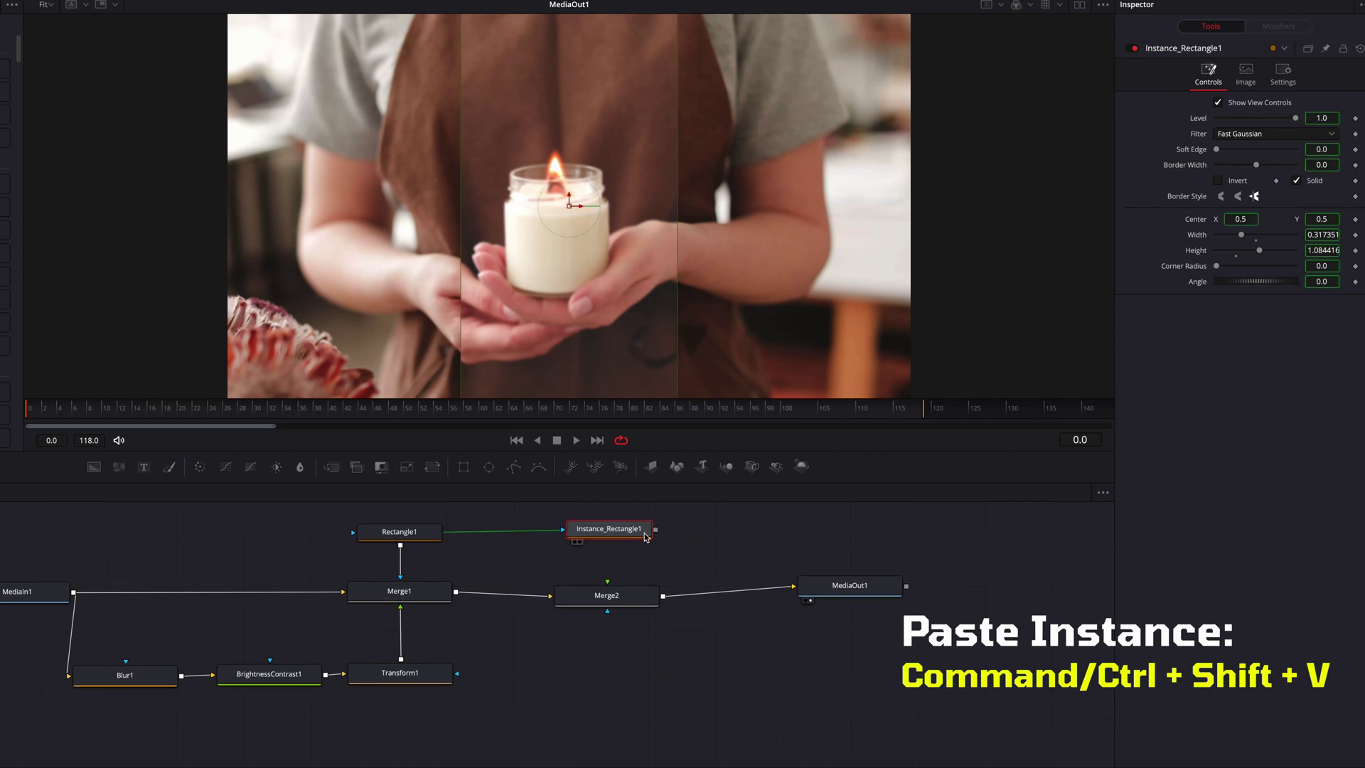
pyautogui.hotkey('ctrl', 'shift', 'v')
pyautogui.moveTo(718, 533); pyautogui.dragTo(594, 569)
pyautogui.moveTo(422, 538); pyautogui.dragTo(421, 534)
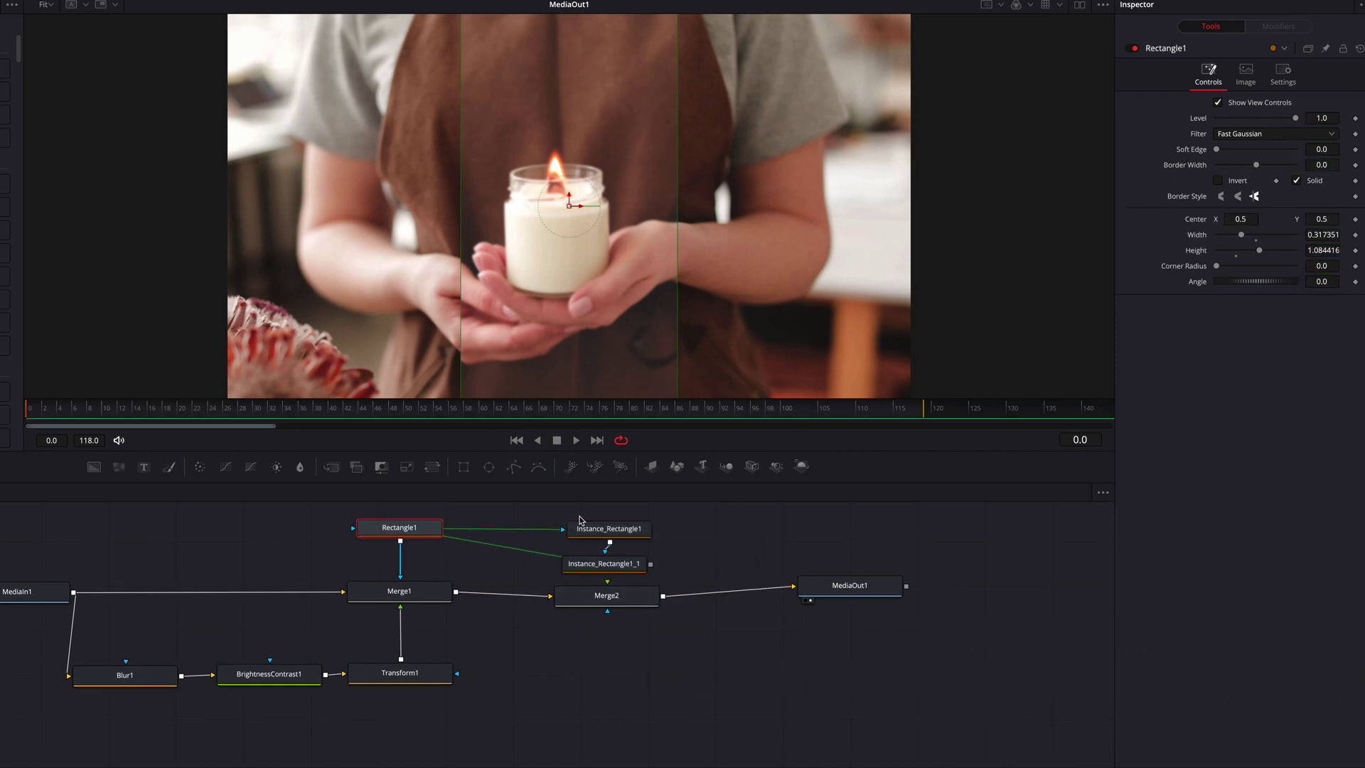
pyautogui.moveTo(594, 531); pyautogui.dragTo(592, 522)
pyautogui.moveTo(626, 569); pyautogui.dragTo(626, 561)
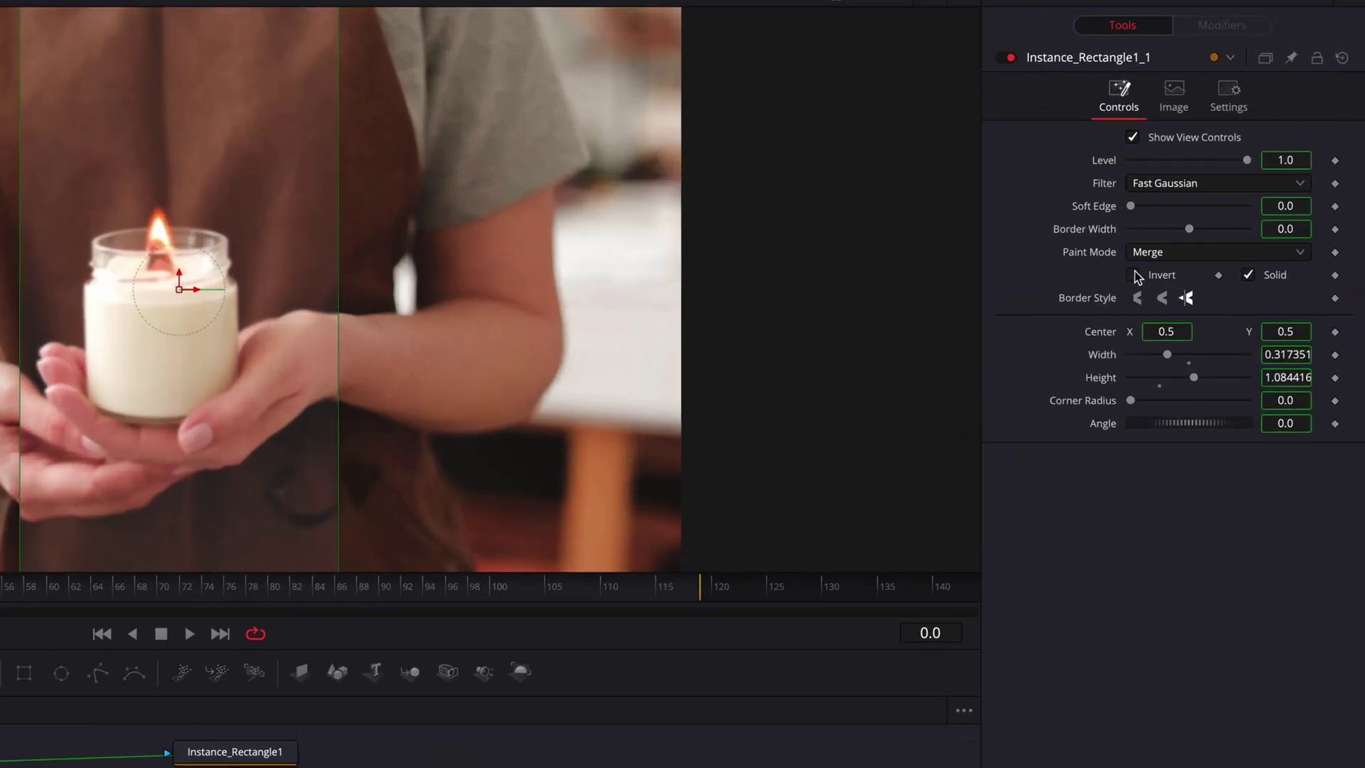
# - Deinstance the Paint Mode of Instance_Rectangle1_1 and set it to Invert
pyautogui.rightClick(1190, 183)
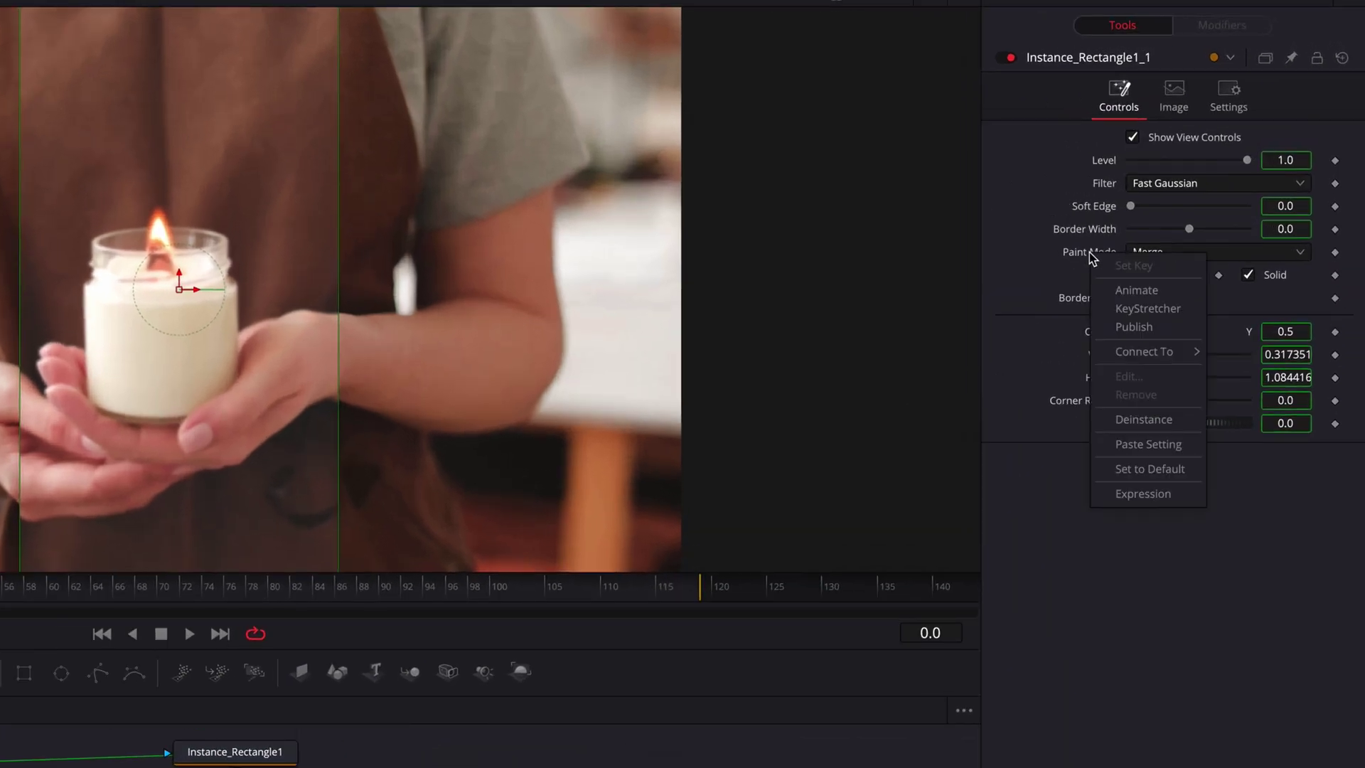
pyautogui.click(1170, 419)
pyautogui.click(1241, 255)
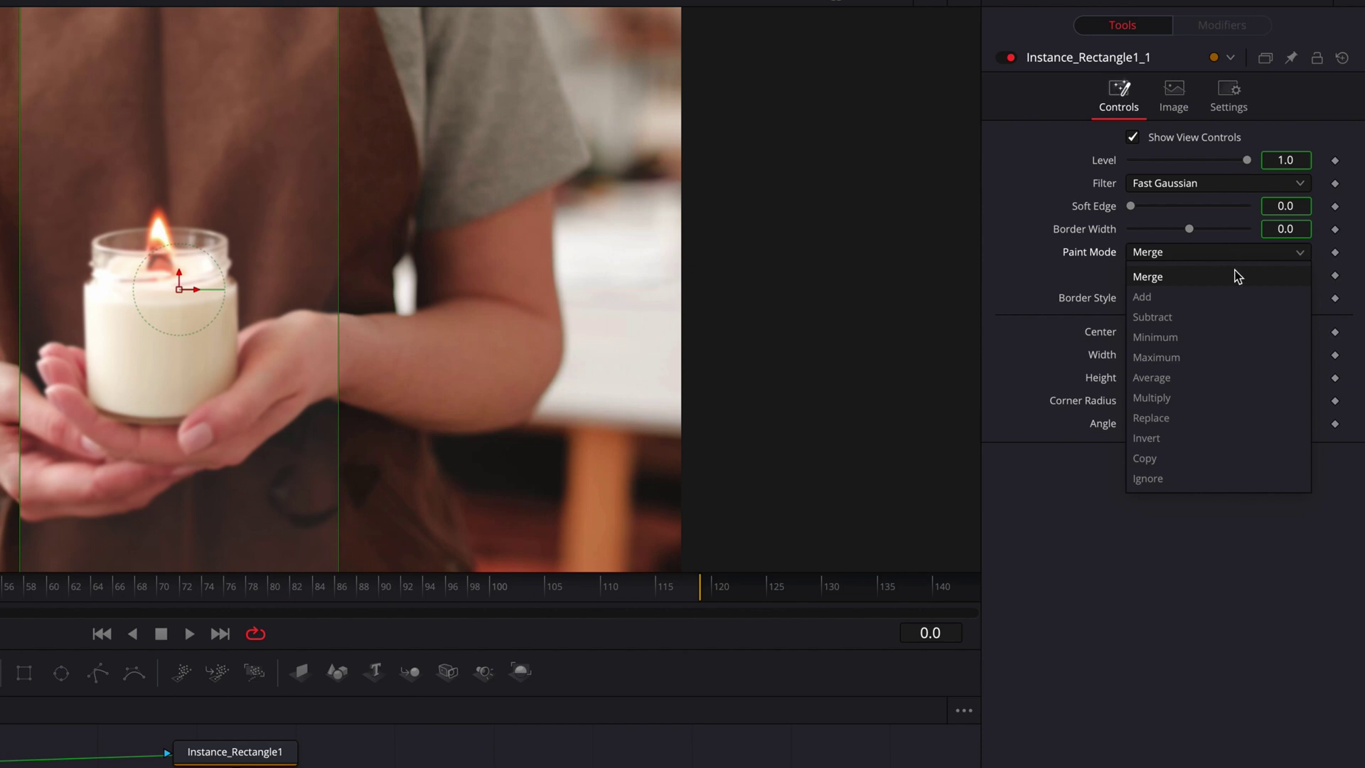
pyautogui.click(1211, 435)
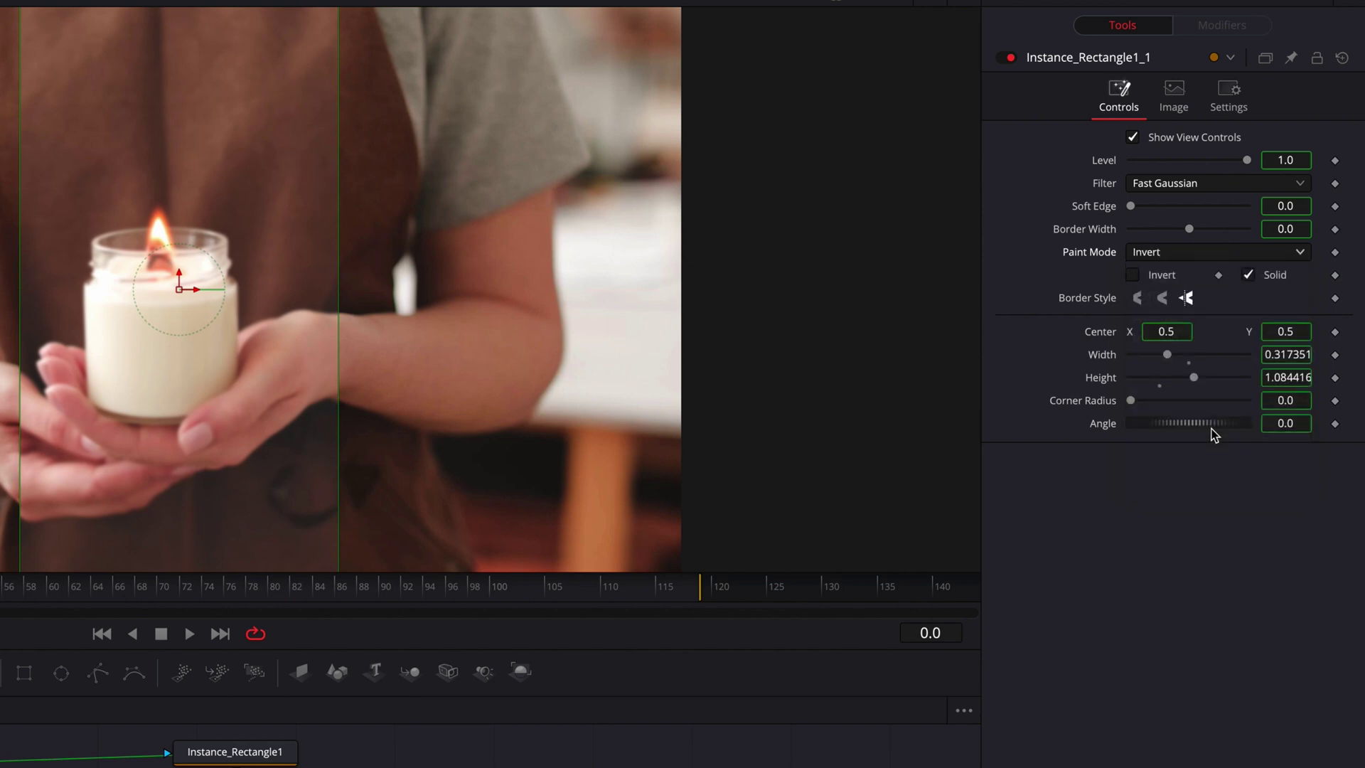
# - Deinstance the Width and Soft Edge parameters of Instance_Rectangle1_1
pyautogui.rightClick(1101, 362)
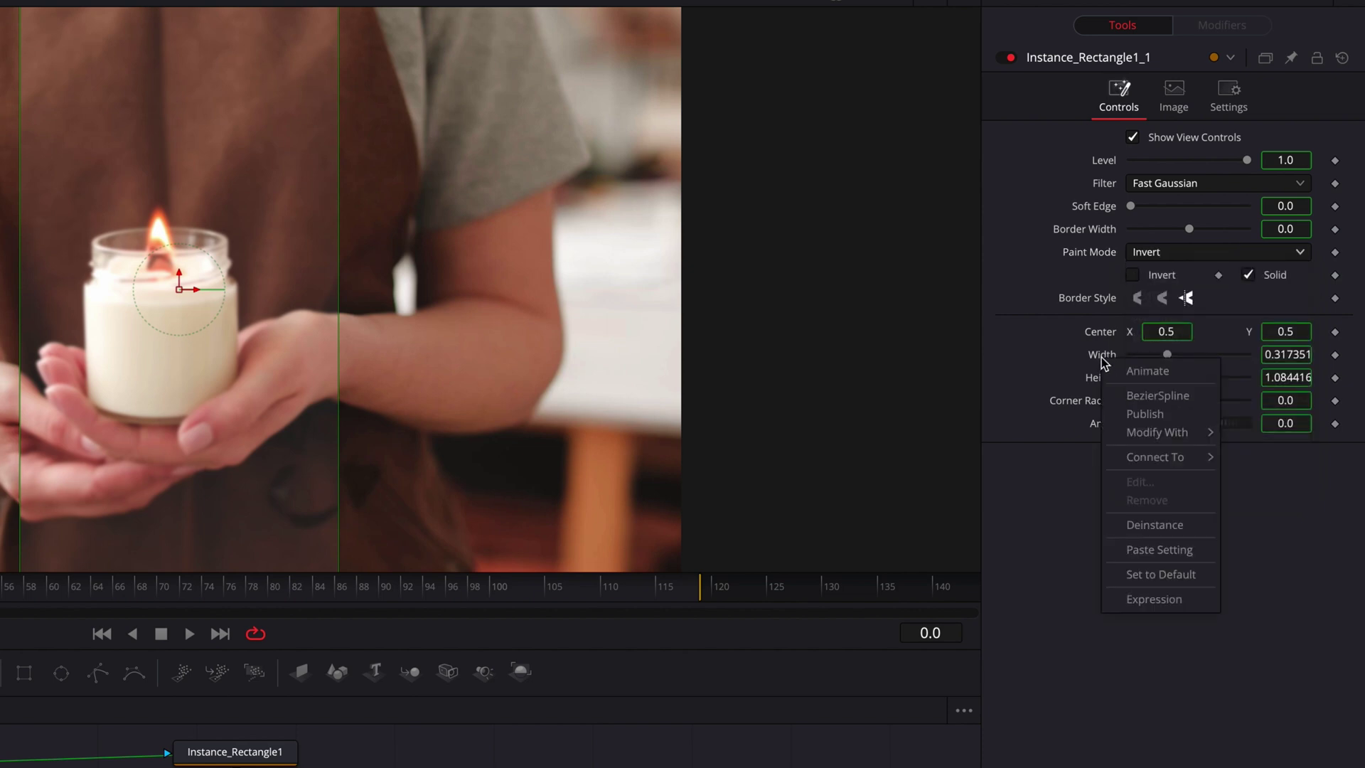
pyautogui.click(1202, 525)
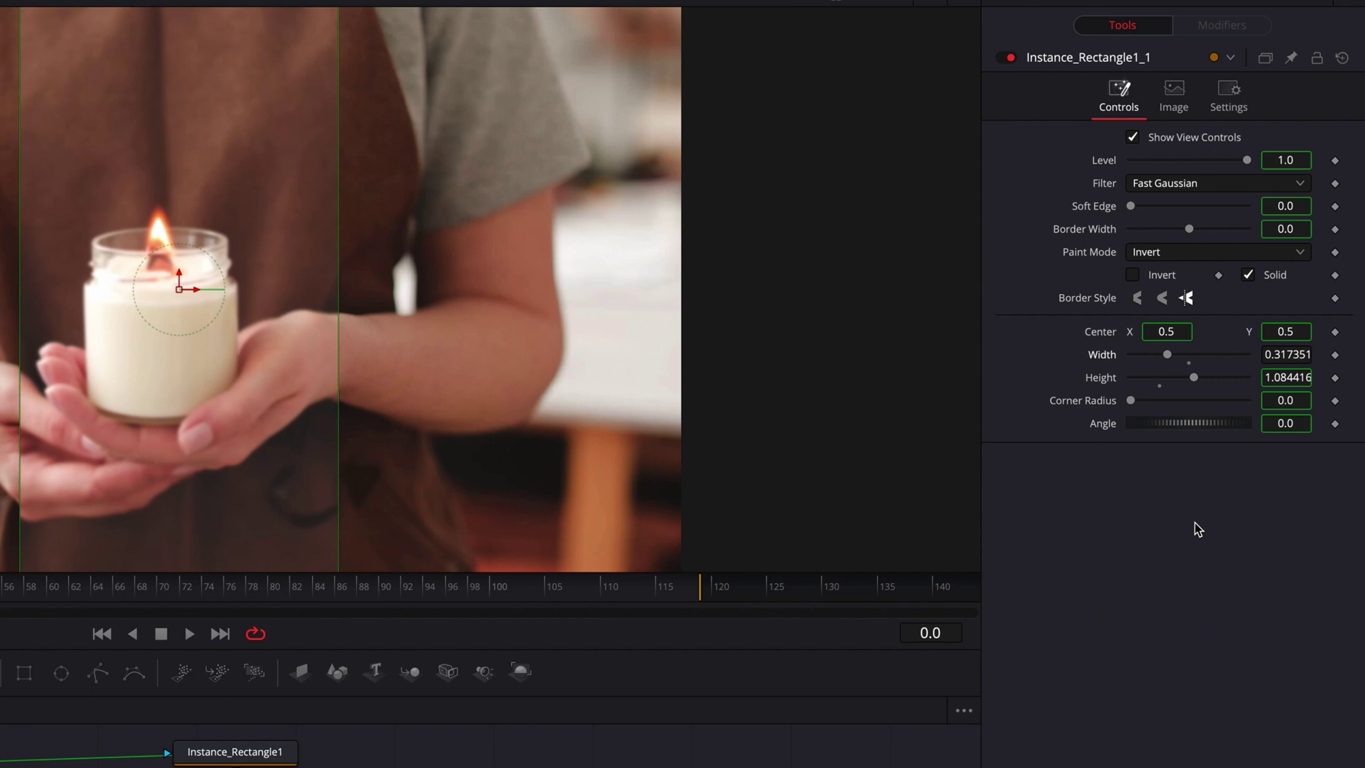
pyautogui.rightClick(1100, 208)
pyautogui.click(1184, 375)
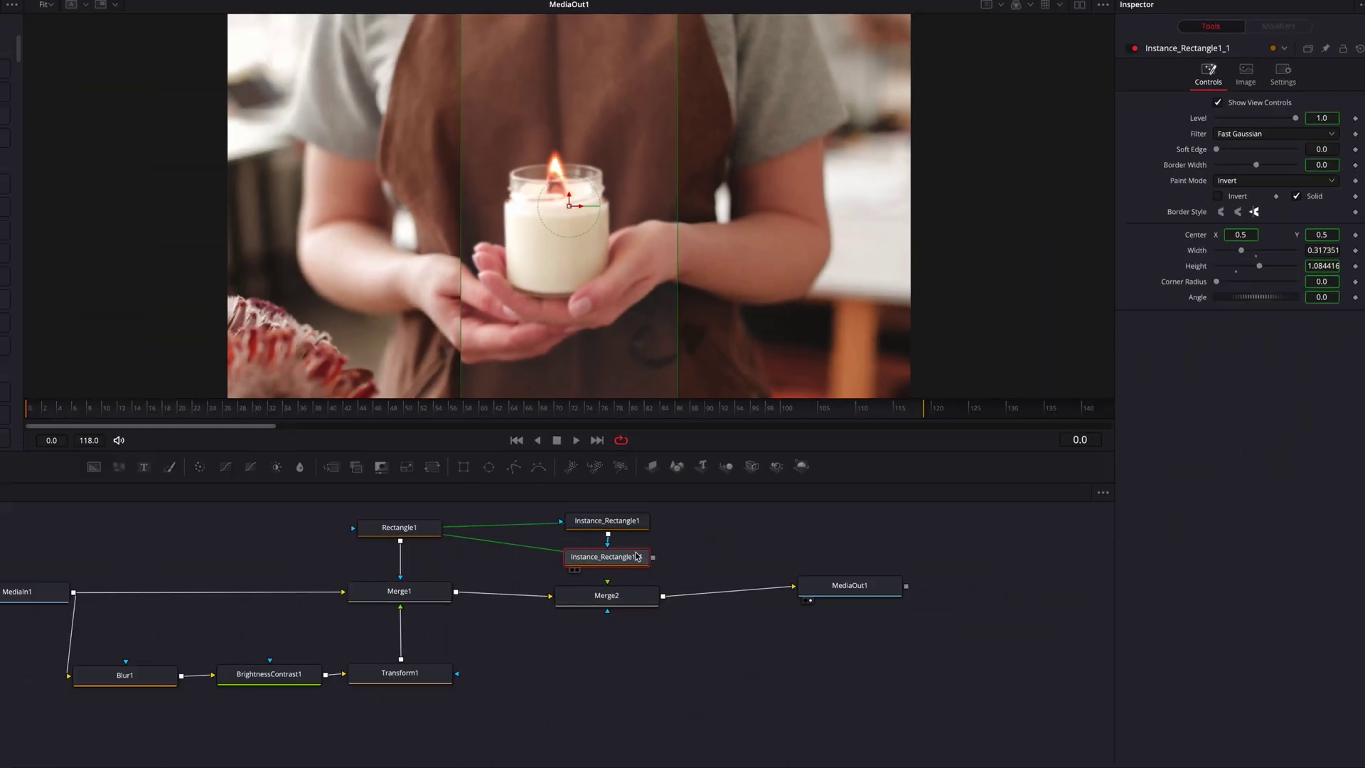
# - Set the Width of Instance_Rectangle1_1 to 0.312351 while previewing the mask, and connect it to Merge2's mask input
pyautogui.press('1')
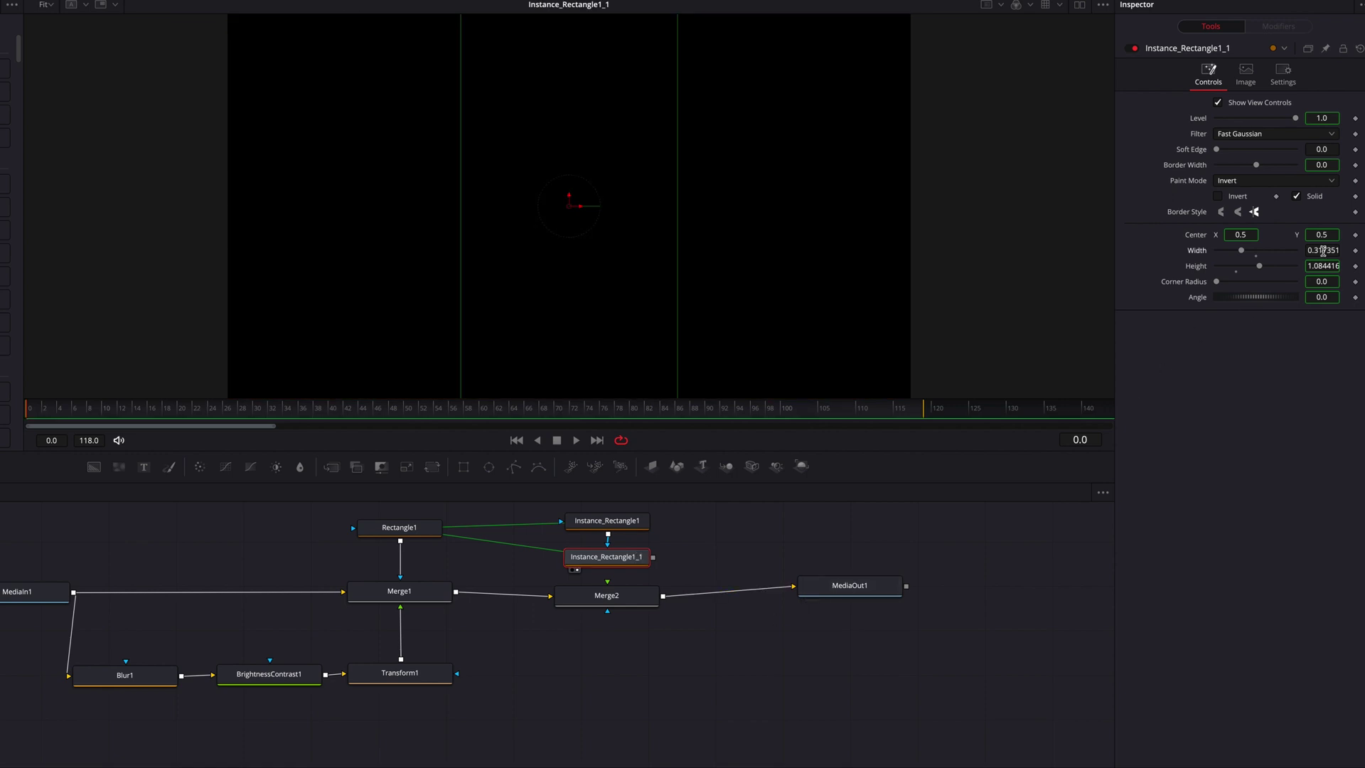
pyautogui.moveTo(1322, 250); pyautogui.dragTo(1319, 251)
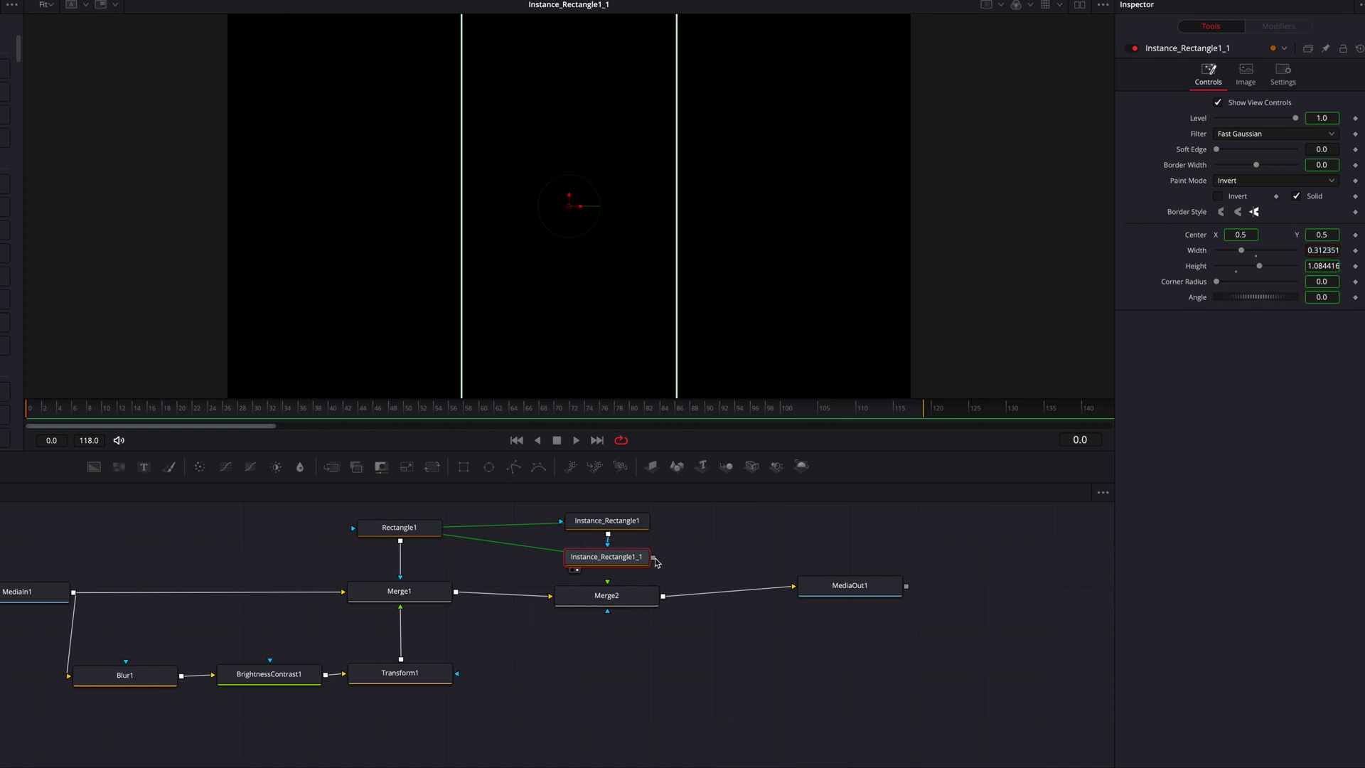
pyautogui.click(844, 595)
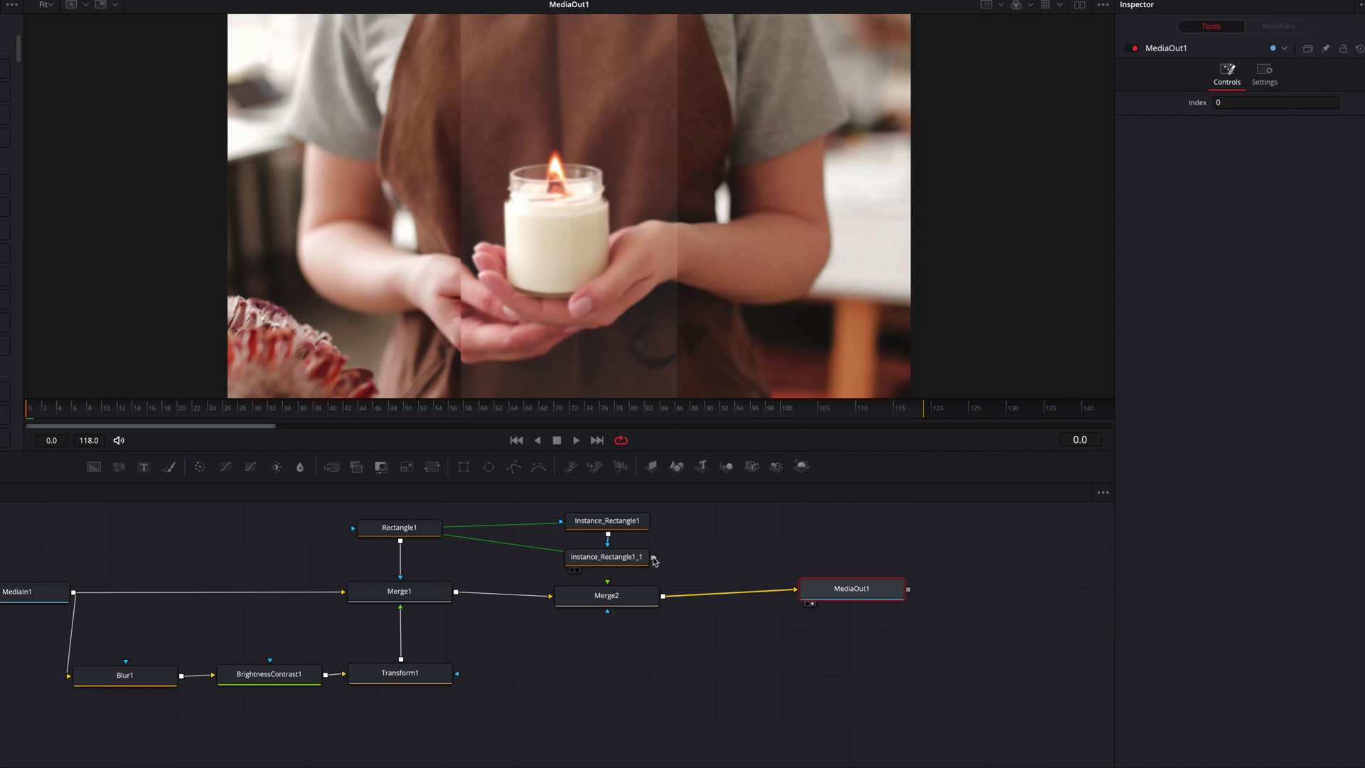
pyautogui.moveTo(654, 560); pyautogui.dragTo(610, 612)
# - Duplicate the Blur1, BrightnessContrast1 and Transform1 chain and feed the copied Blur from MediaIn1
pyautogui.moveTo(133, 653); pyautogui.dragTo(452, 690)
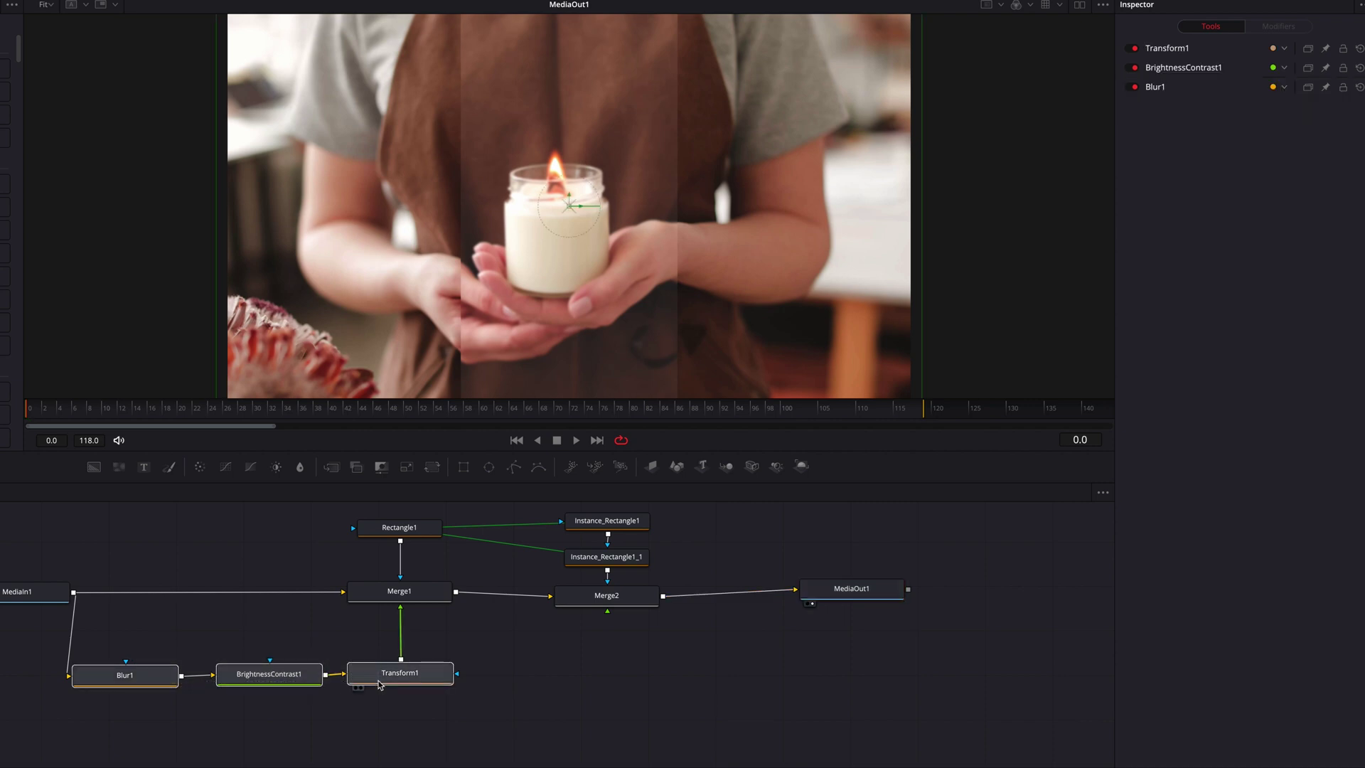
pyautogui.hotkey('ctrl', 'c')
pyautogui.hotkey('ctrl', 'v')
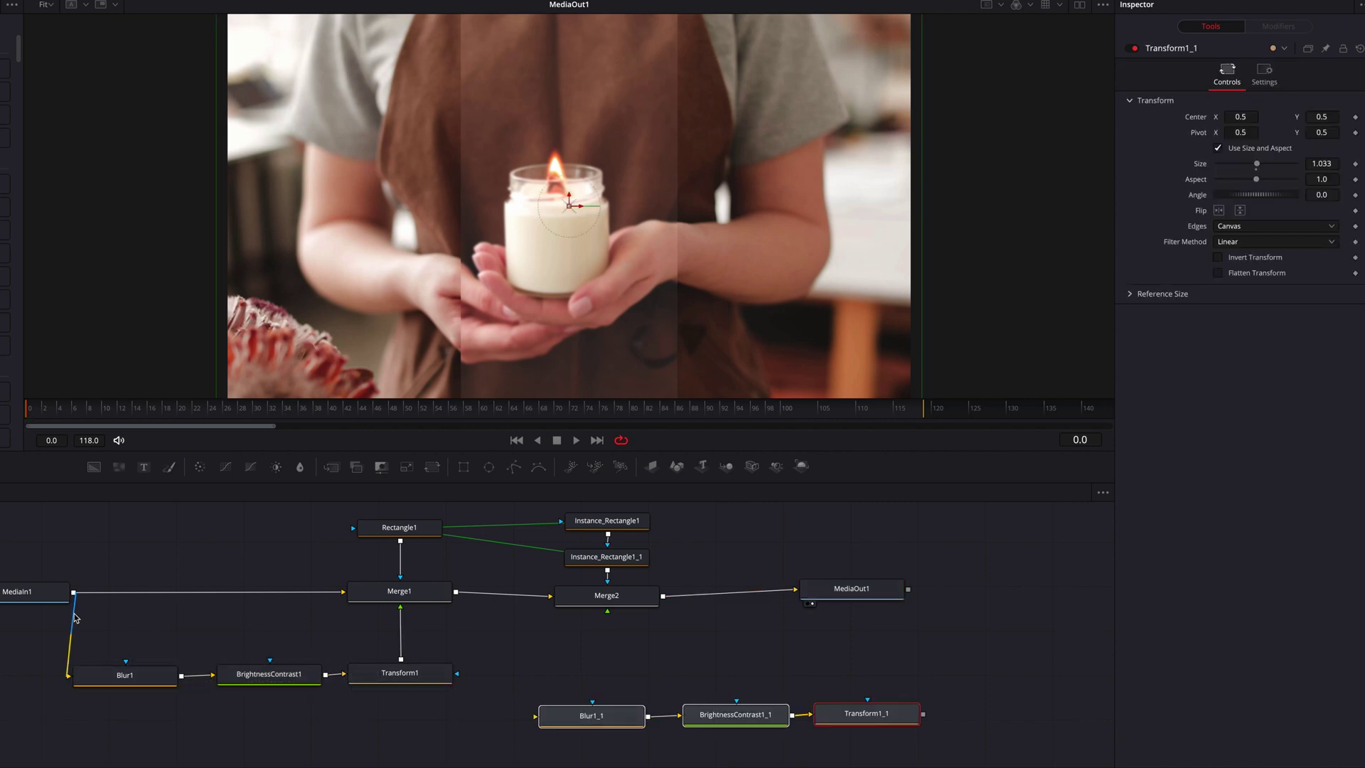
pyautogui.moveTo(73, 592); pyautogui.dragTo(477, 721)
pyautogui.click(599, 680)
pyautogui.moveTo(624, 718); pyautogui.dragTo(613, 718)
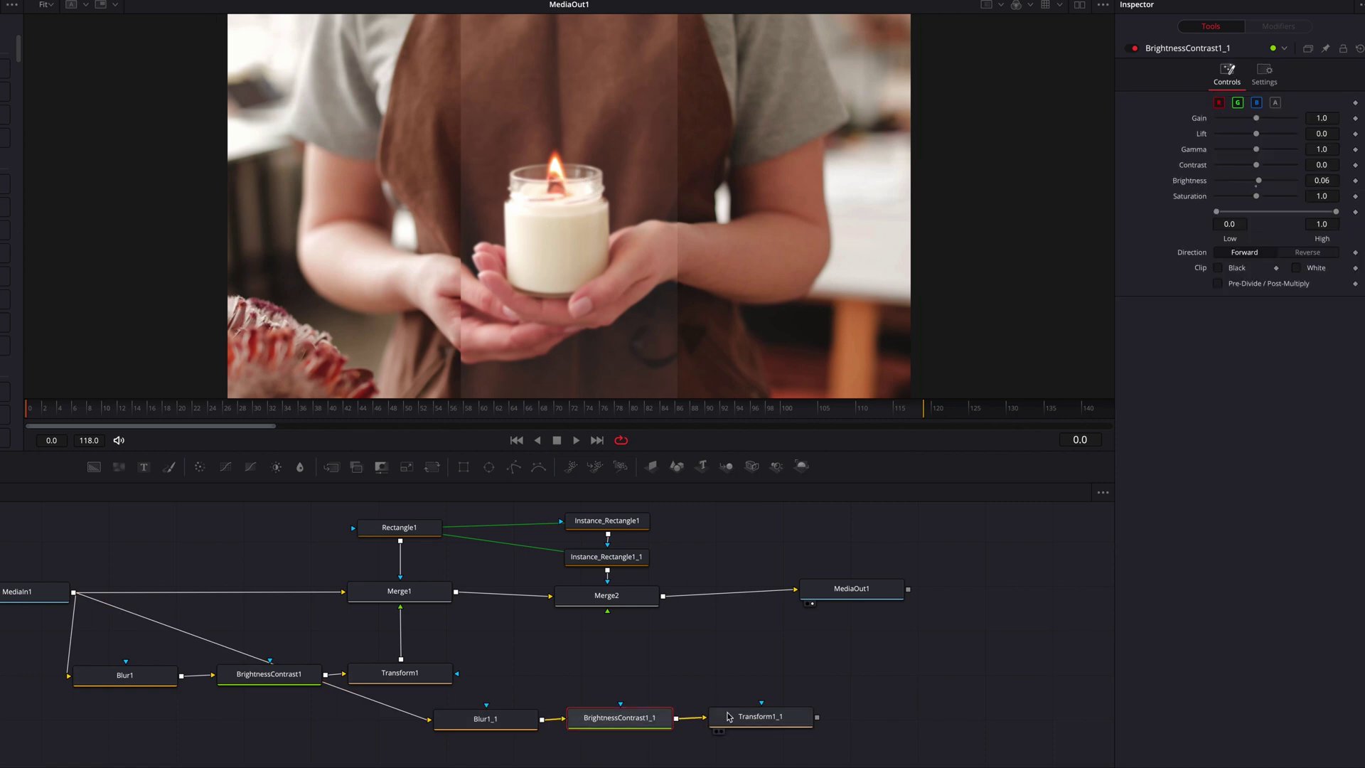
# - Place Transform1_1 below Merge2, connect its output to Merge2's foreground, and tidy the position of Blur1_1
pyautogui.moveTo(753, 717); pyautogui.dragTo(613, 677)
pyautogui.click(615, 676)
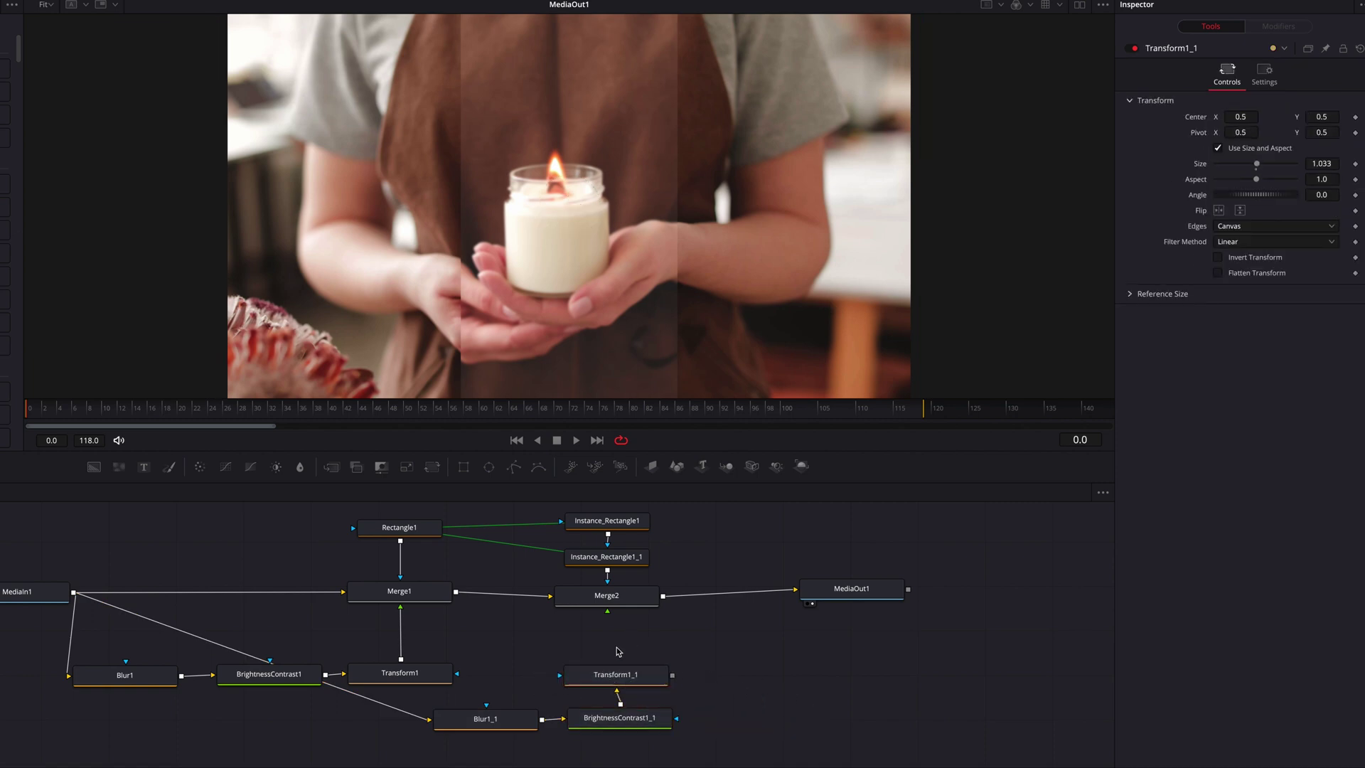
pyautogui.moveTo(672, 678); pyautogui.dragTo(608, 611)
pyautogui.moveTo(514, 729); pyautogui.dragTo(506, 728)
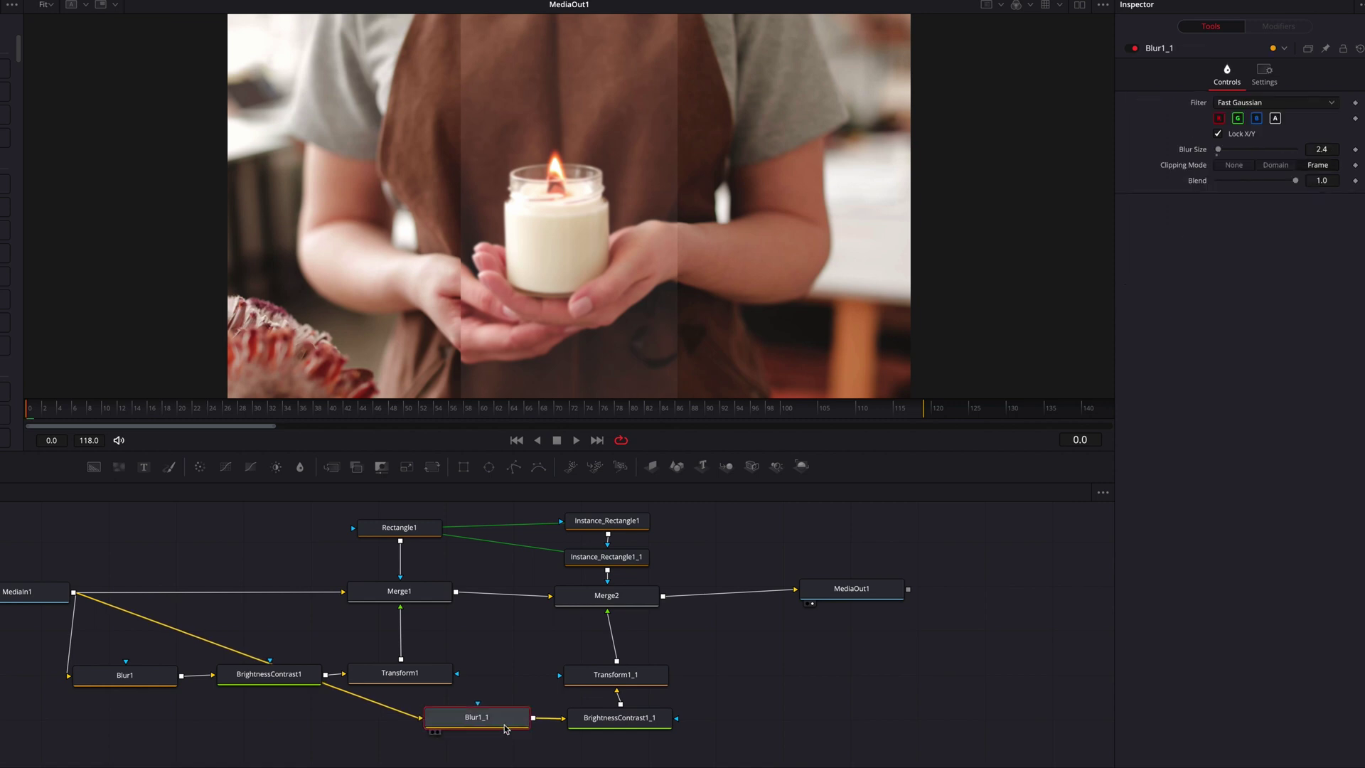
# - Fine-tune Blur1_1's Blur Size, and set BrightnessContrast1_1's Lift to -0.09 and Brightness to about 0.3 to lighten the edge lines
pyautogui.moveTo(1322, 149); pyautogui.dragTo(1317, 149)
pyautogui.click(657, 719)
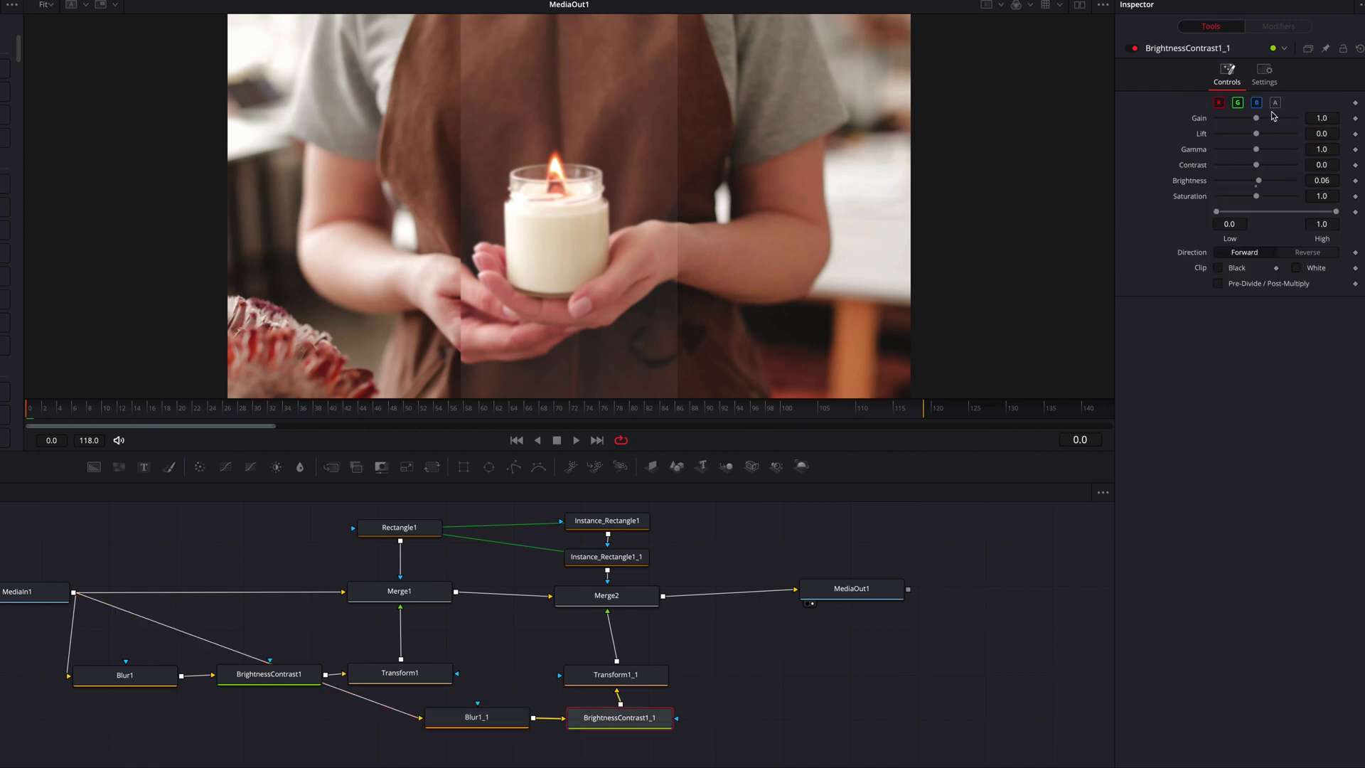
pyautogui.moveTo(1258, 180); pyautogui.dragTo(1261, 180)
pyautogui.moveTo(1256, 134); pyautogui.dragTo(1256, 135)
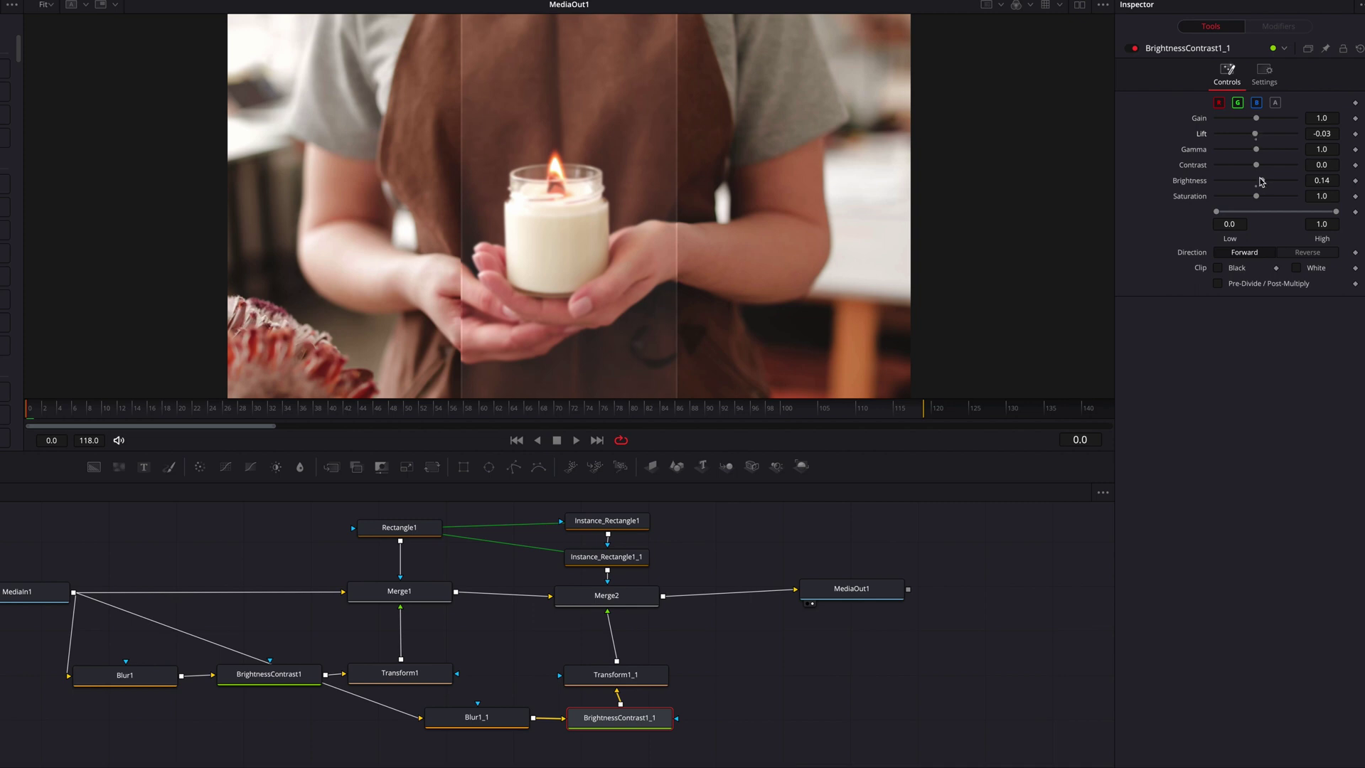
pyautogui.moveTo(1261, 182); pyautogui.dragTo(1266, 183)
pyautogui.moveTo(1255, 135); pyautogui.dragTo(1252, 135)
pyautogui.moveTo(1266, 182); pyautogui.dragTo(1271, 185)
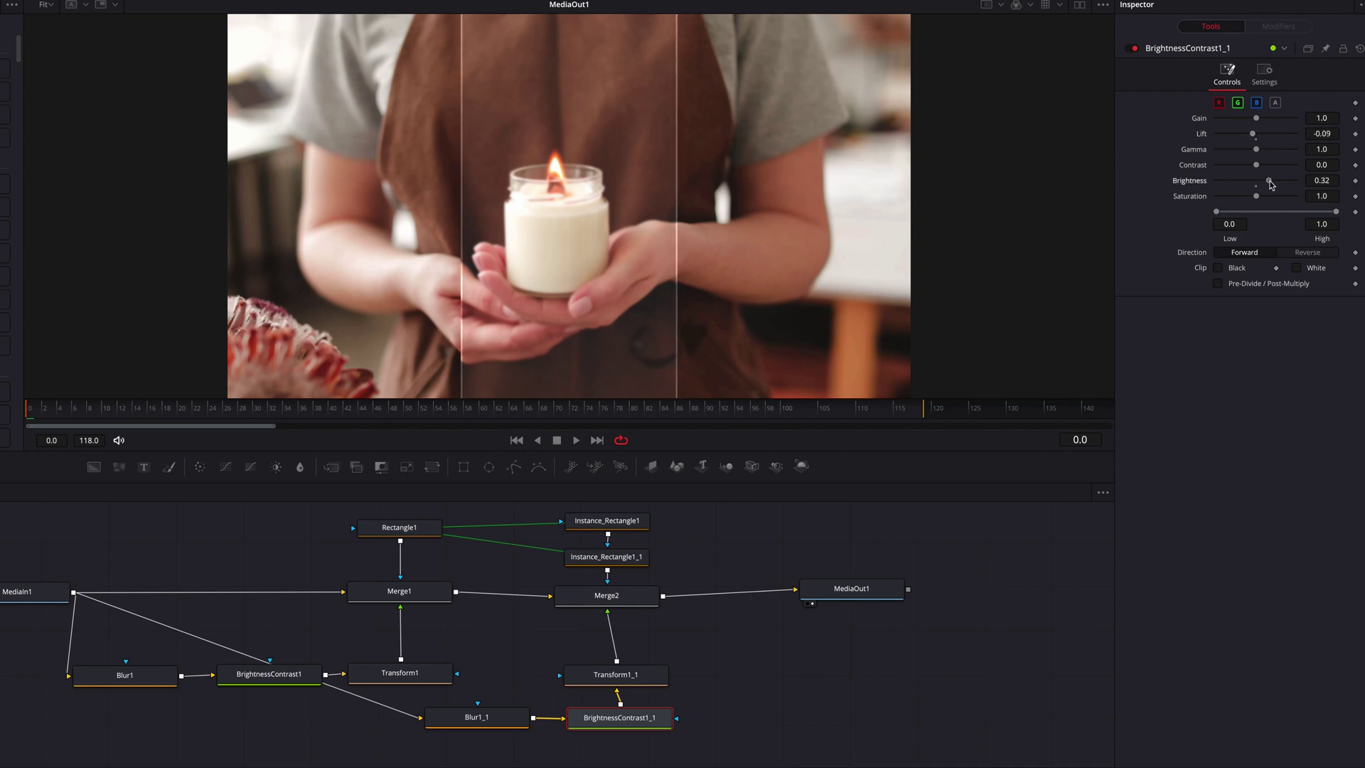
# - Move Transform1_1 slightly closer to Merge2 and set its Size to 1.062, and set Blur1_1's Blur Size to about 2.1
pyautogui.moveTo(643, 674); pyautogui.dragTo(643, 657)
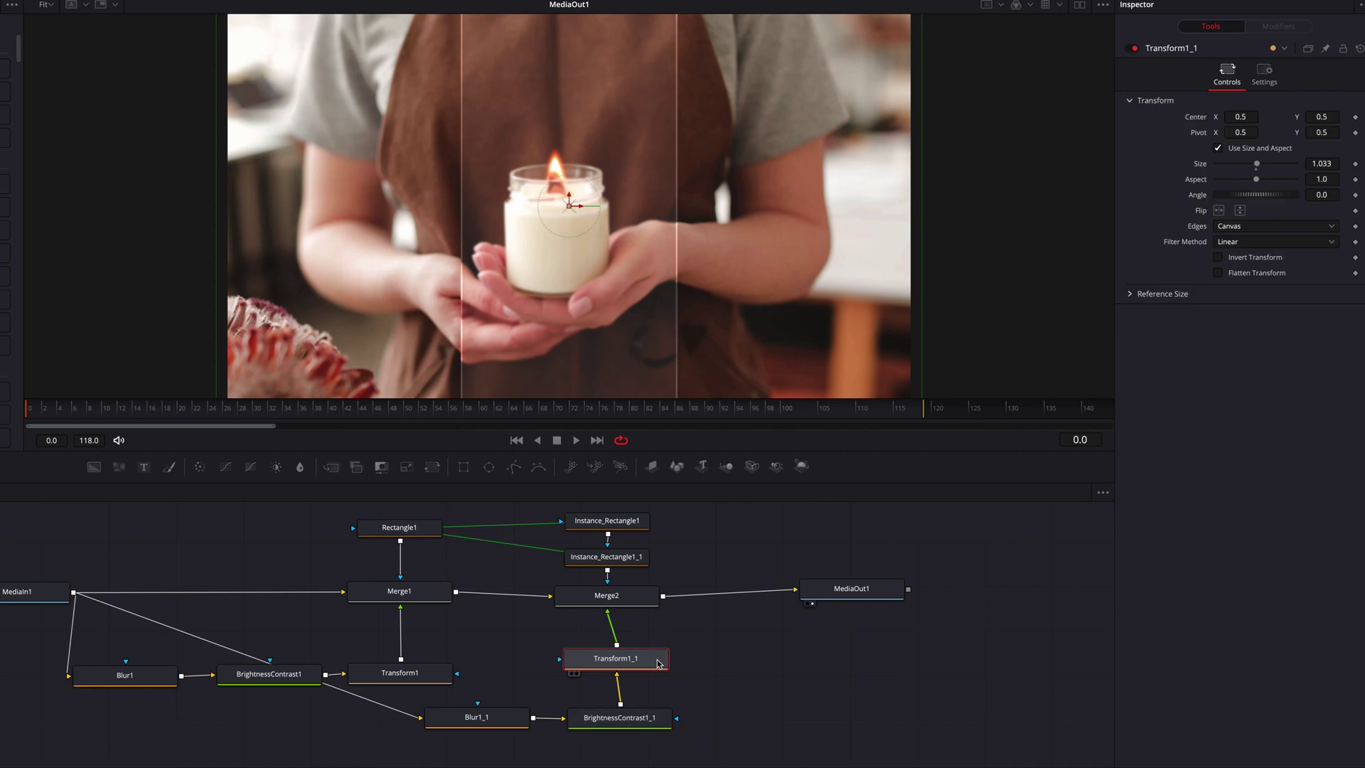
pyautogui.click(1324, 163)
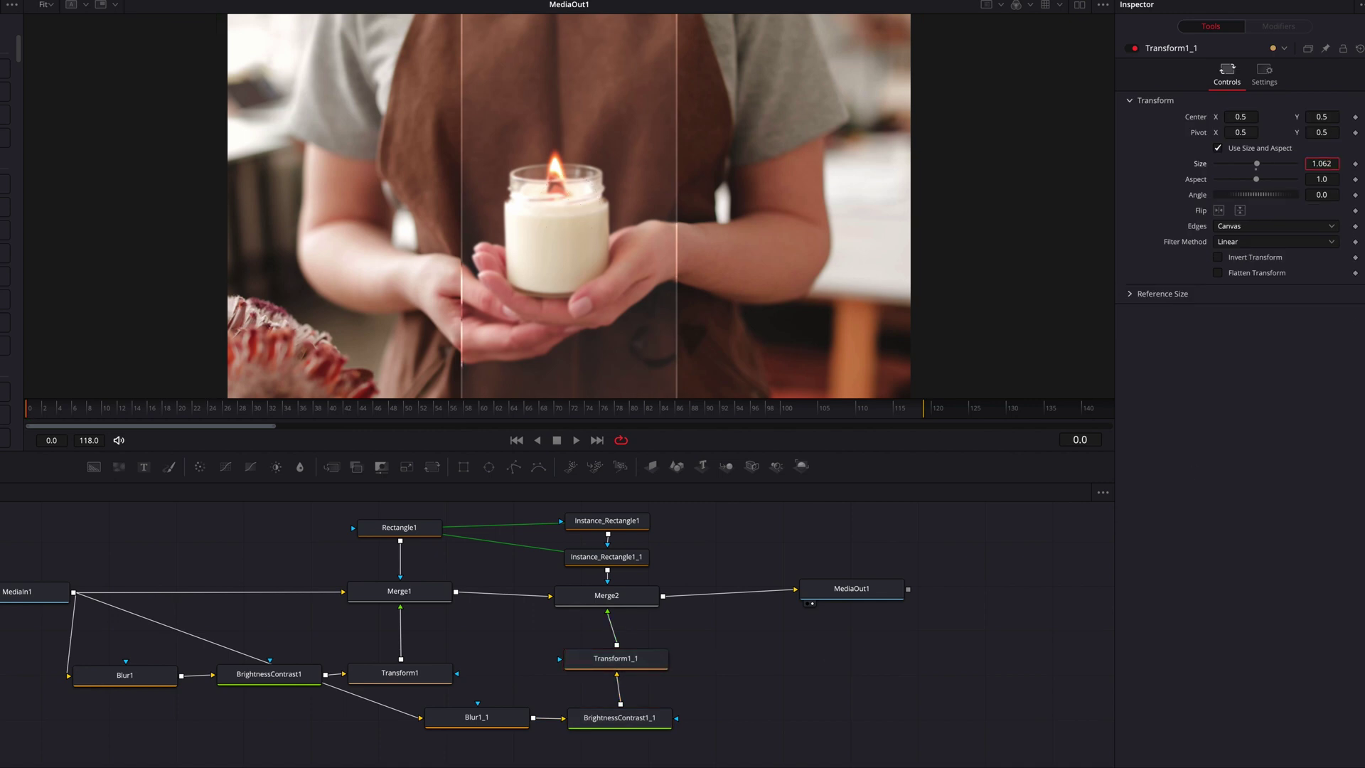
pyautogui.click(497, 719)
pyautogui.moveTo(1338, 148); pyautogui.dragTo(1346, 149)
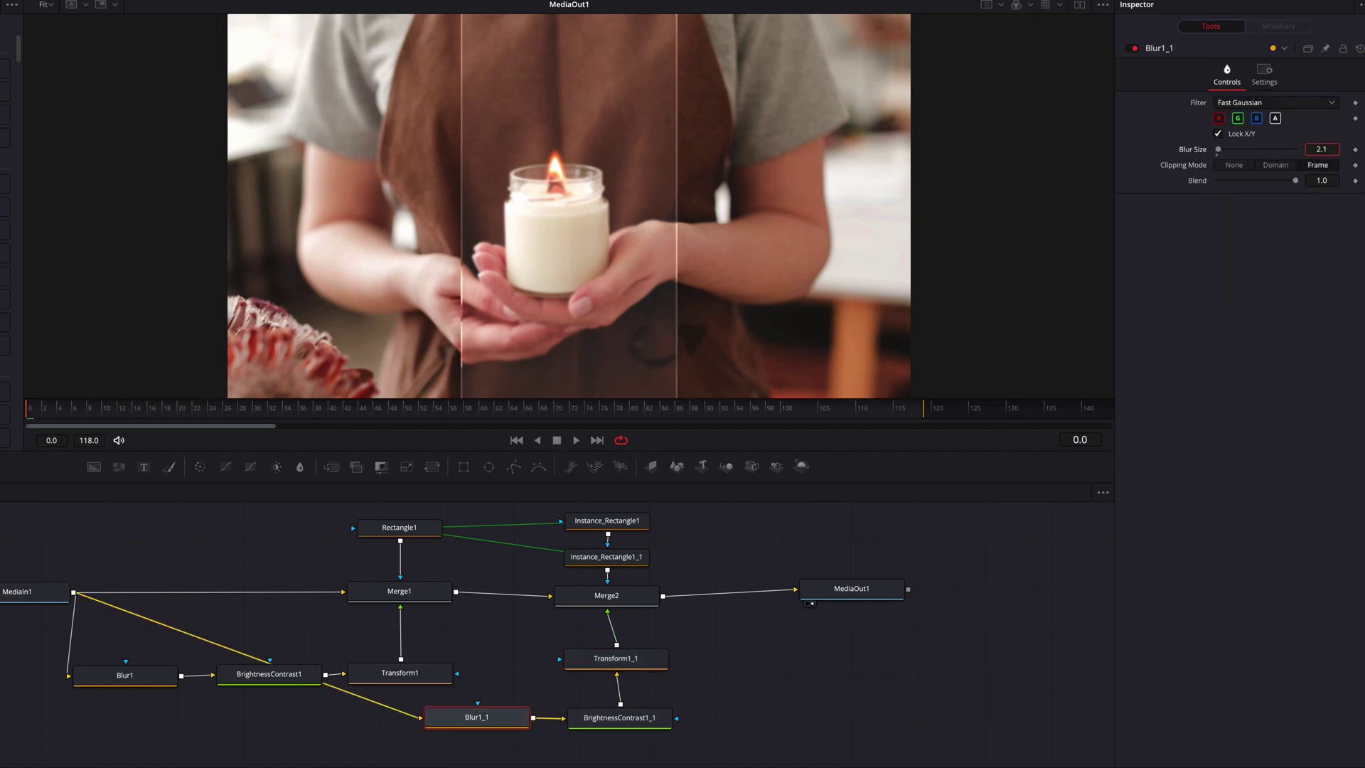
# - Set BrightnessContrast1_1's Brightness to 0.13 and its Gain to 1.19
pyautogui.click(657, 667)
pyautogui.click(650, 721)
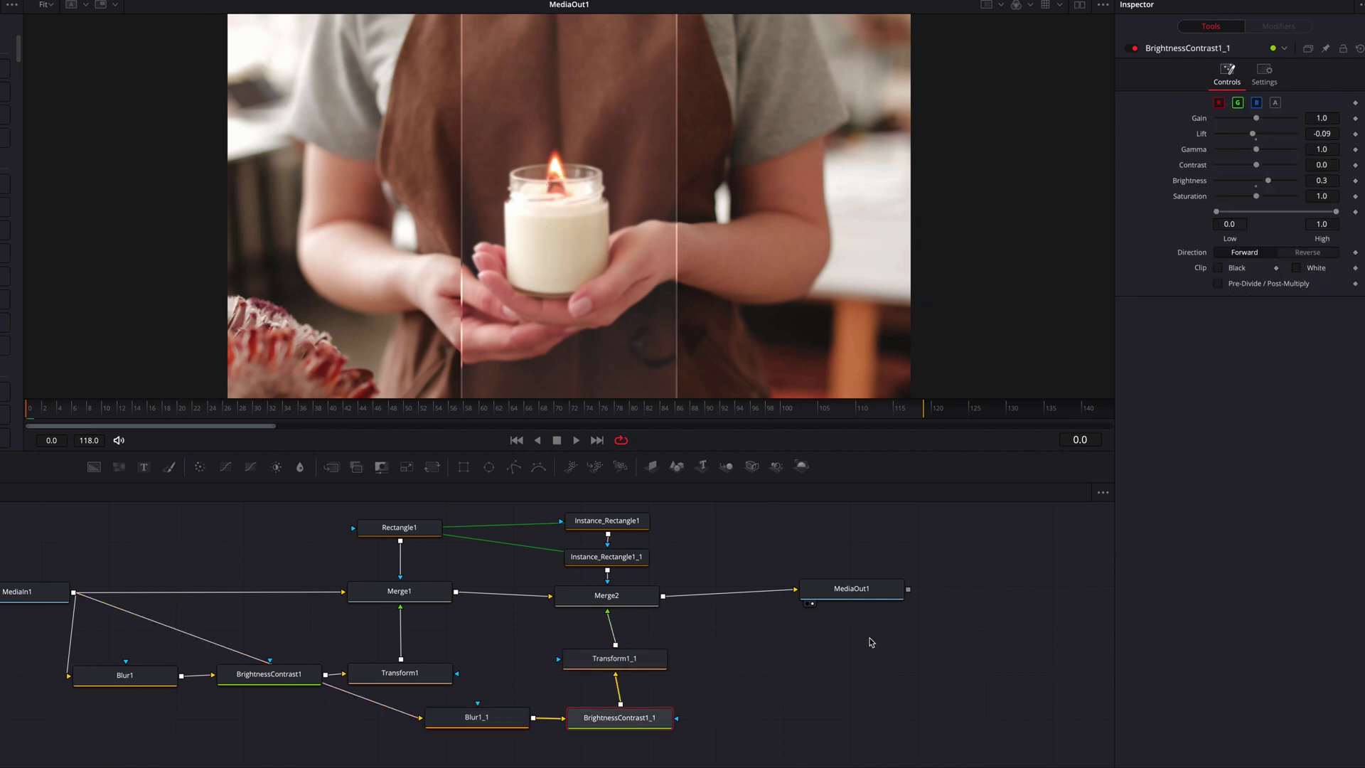
pyautogui.moveTo(1268, 180); pyautogui.dragTo(1260, 186)
pyautogui.moveTo(1256, 118); pyautogui.dragTo(1259, 119)
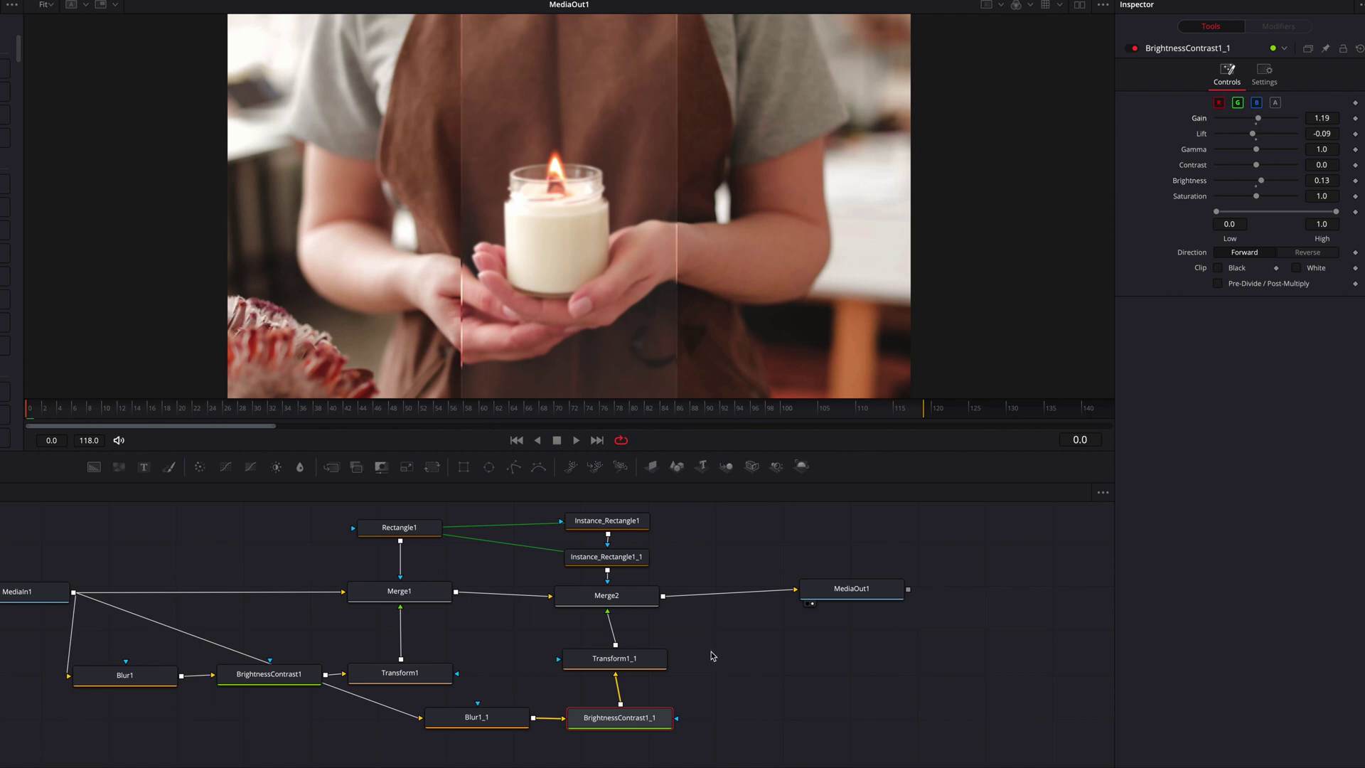
# - Fine-tune the Width of Instance_Rectangle1_1 and set Rectangle1's Angle to -5.3 to tilt the glass strip
pyautogui.click(640, 558)
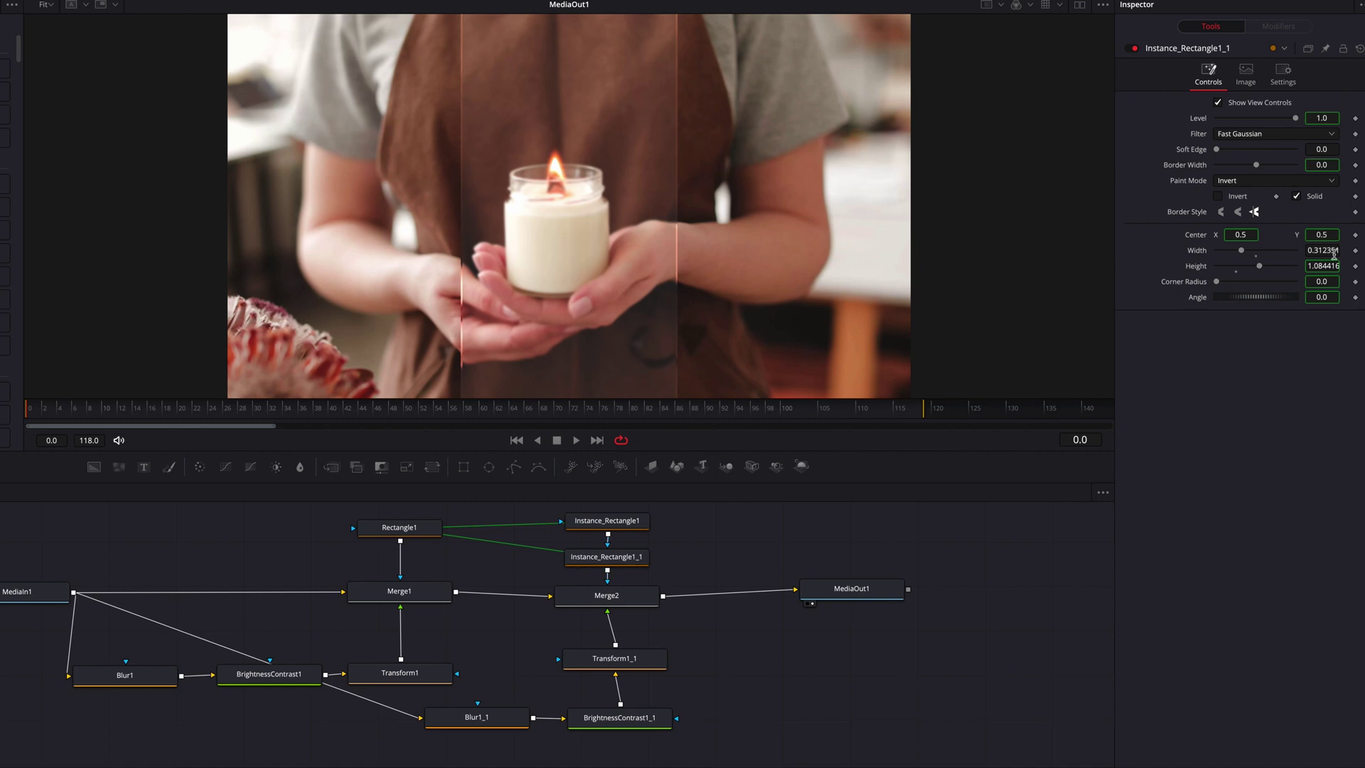
pyautogui.moveTo(1329, 251); pyautogui.dragTo(1331, 251)
pyautogui.click(398, 528)
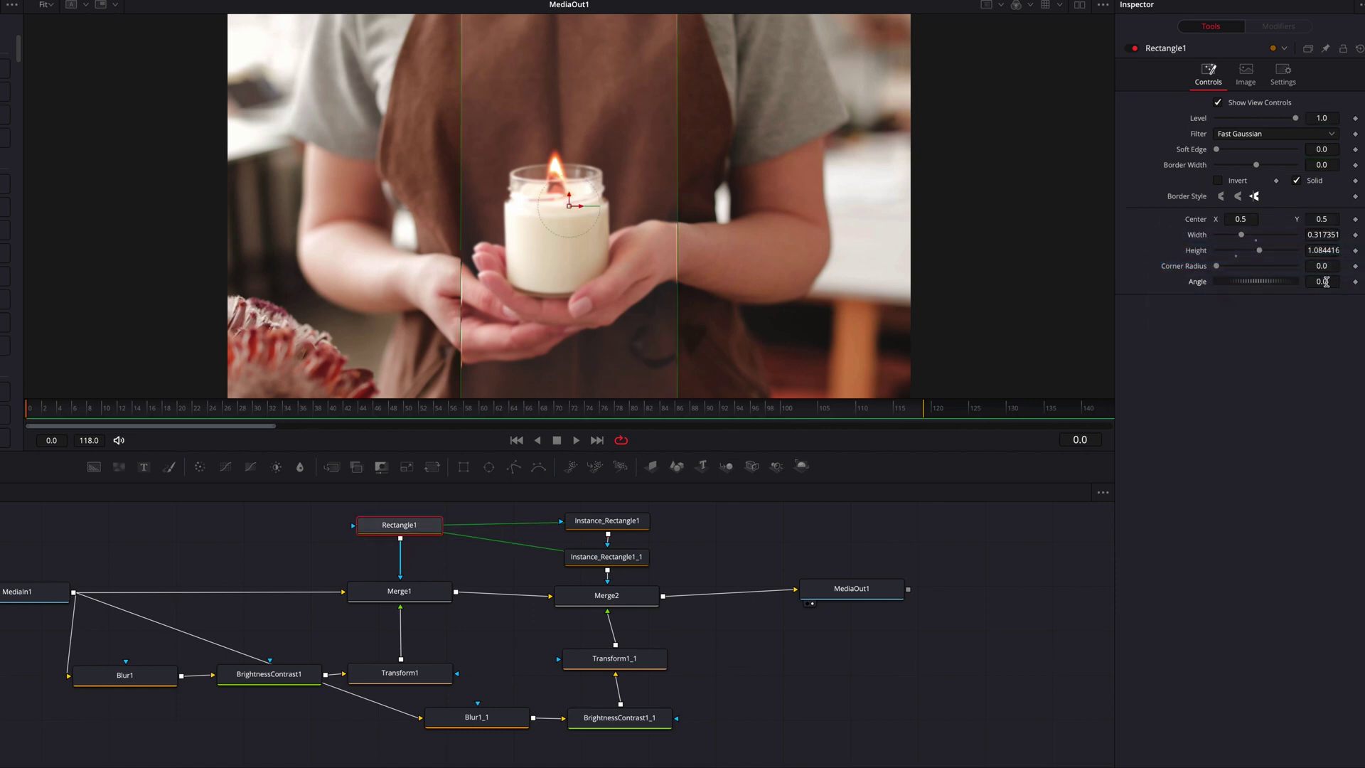
pyautogui.moveTo(1325, 282); pyautogui.dragTo(1312, 282)
pyautogui.click(796, 680)
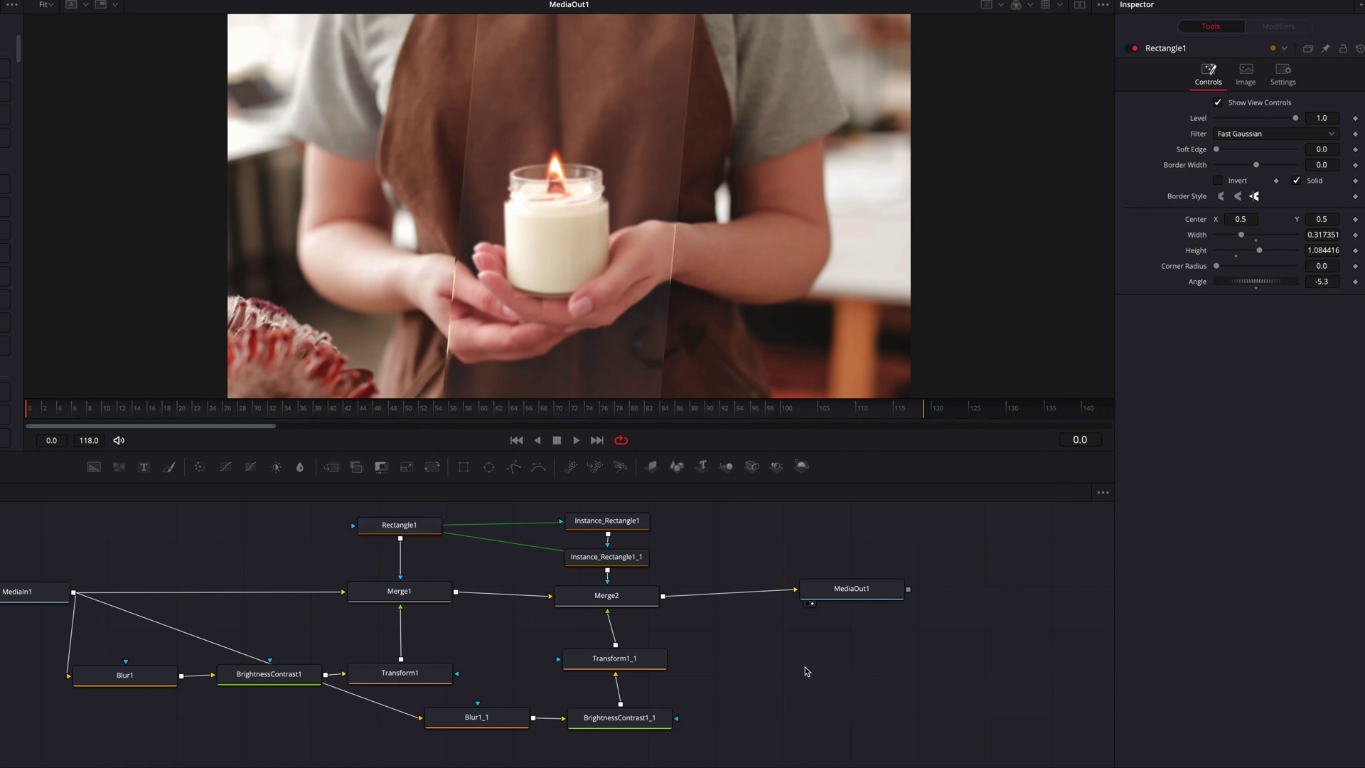
# - Keyframe Rectangle1's Center at frame 0 and at frame 118, setting Center X to 0.525 at frame 118
pyautogui.click(407, 530)
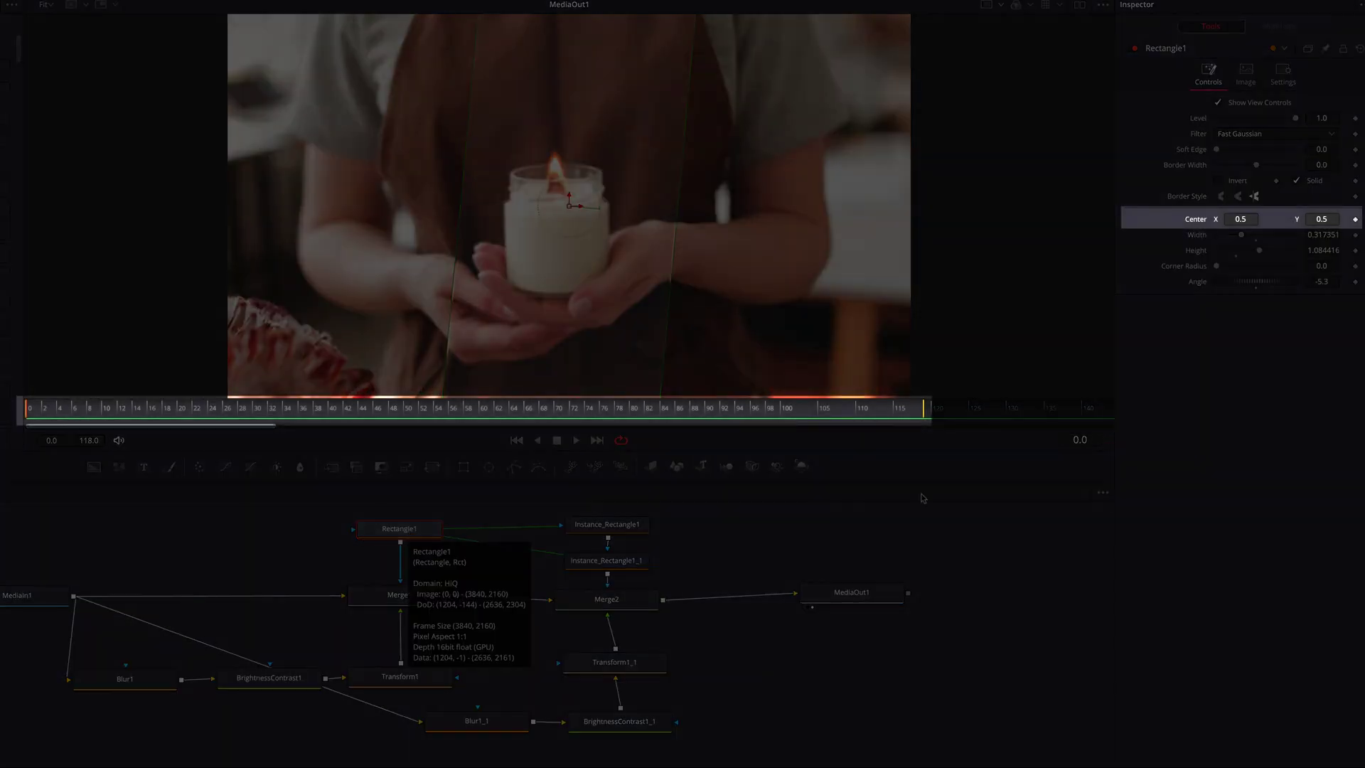
pyautogui.click(1356, 220)
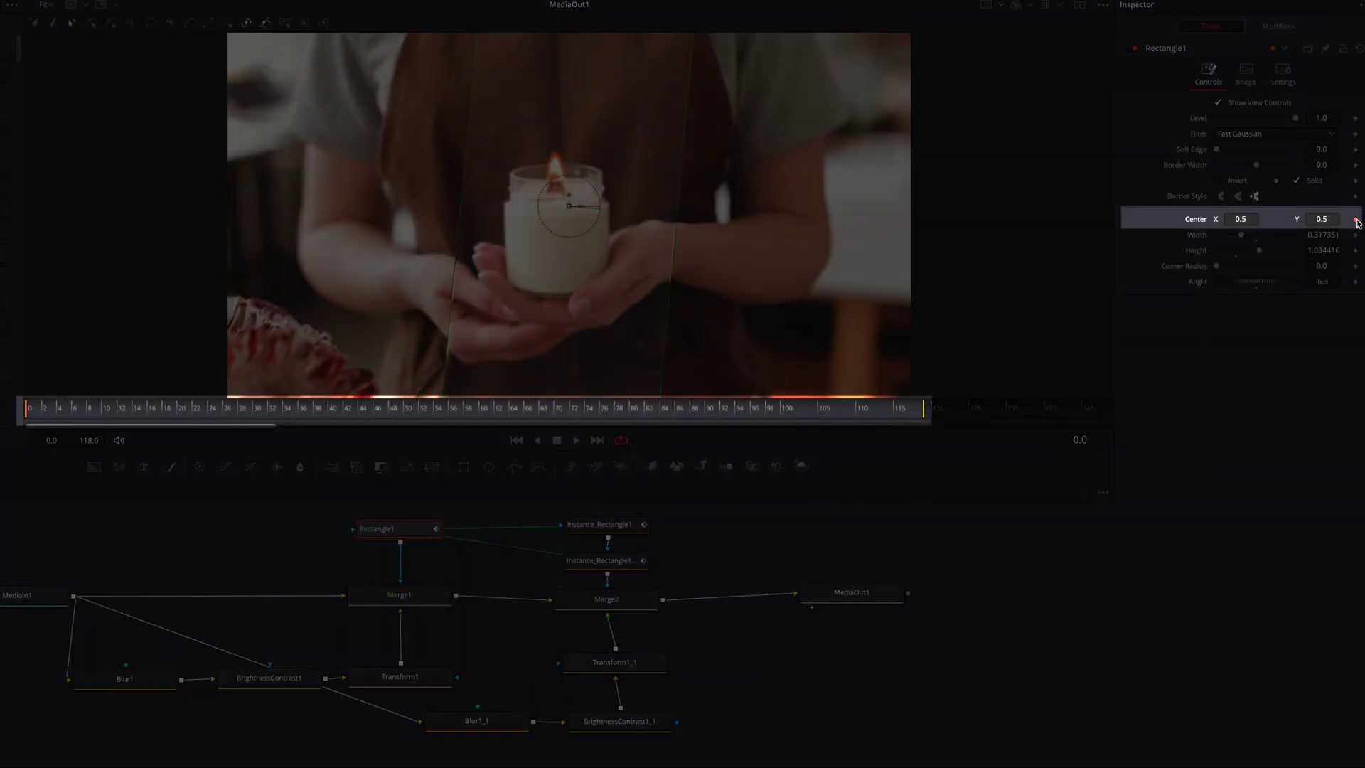
pyautogui.moveTo(847, 408); pyautogui.dragTo(923, 416)
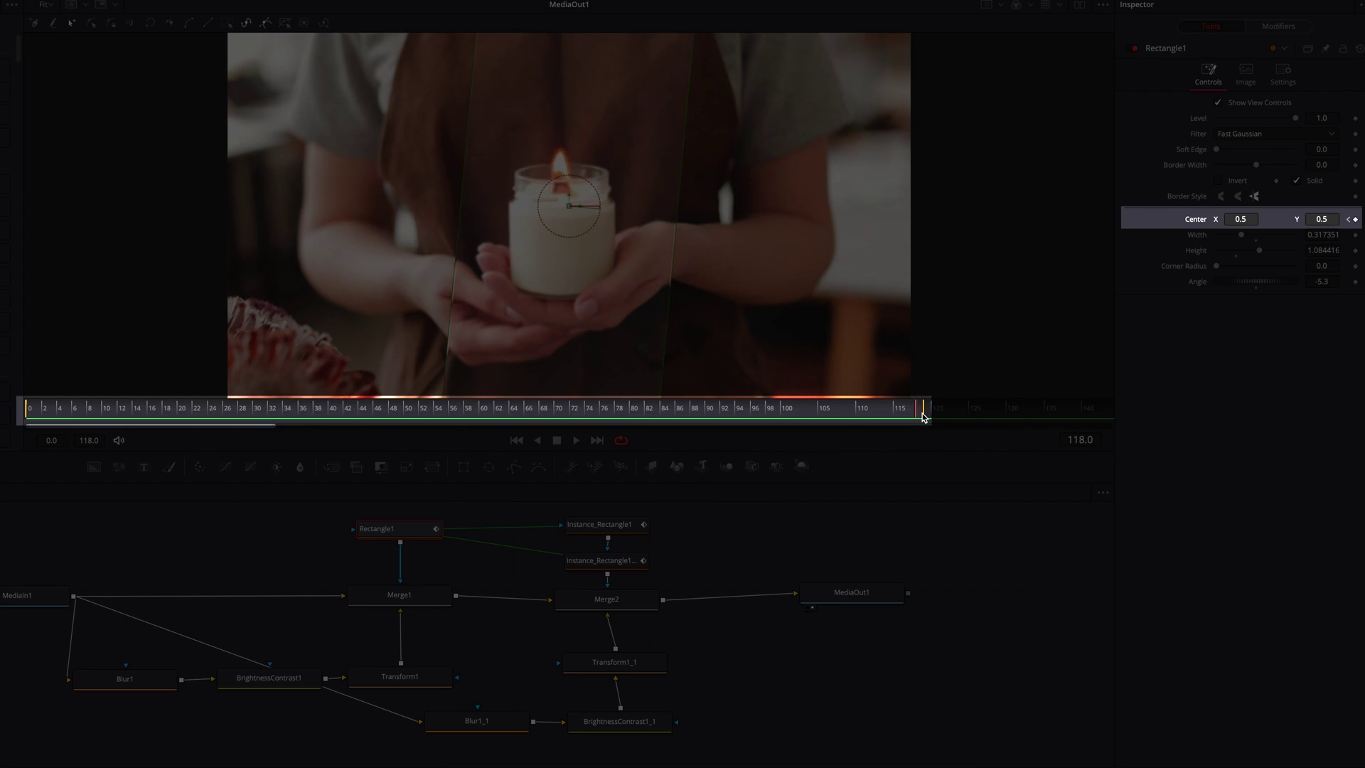
pyautogui.click(1355, 220)
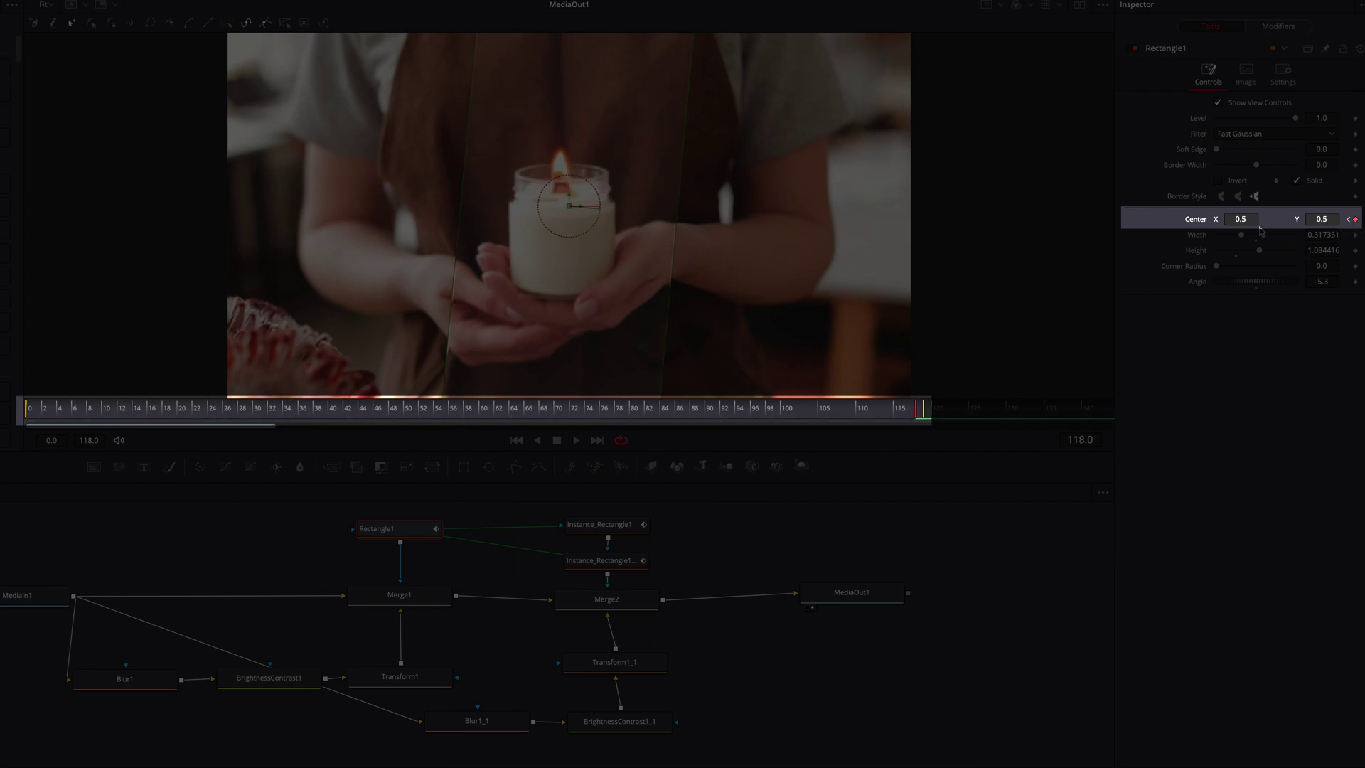
pyautogui.write('25')
pyautogui.press('Return')
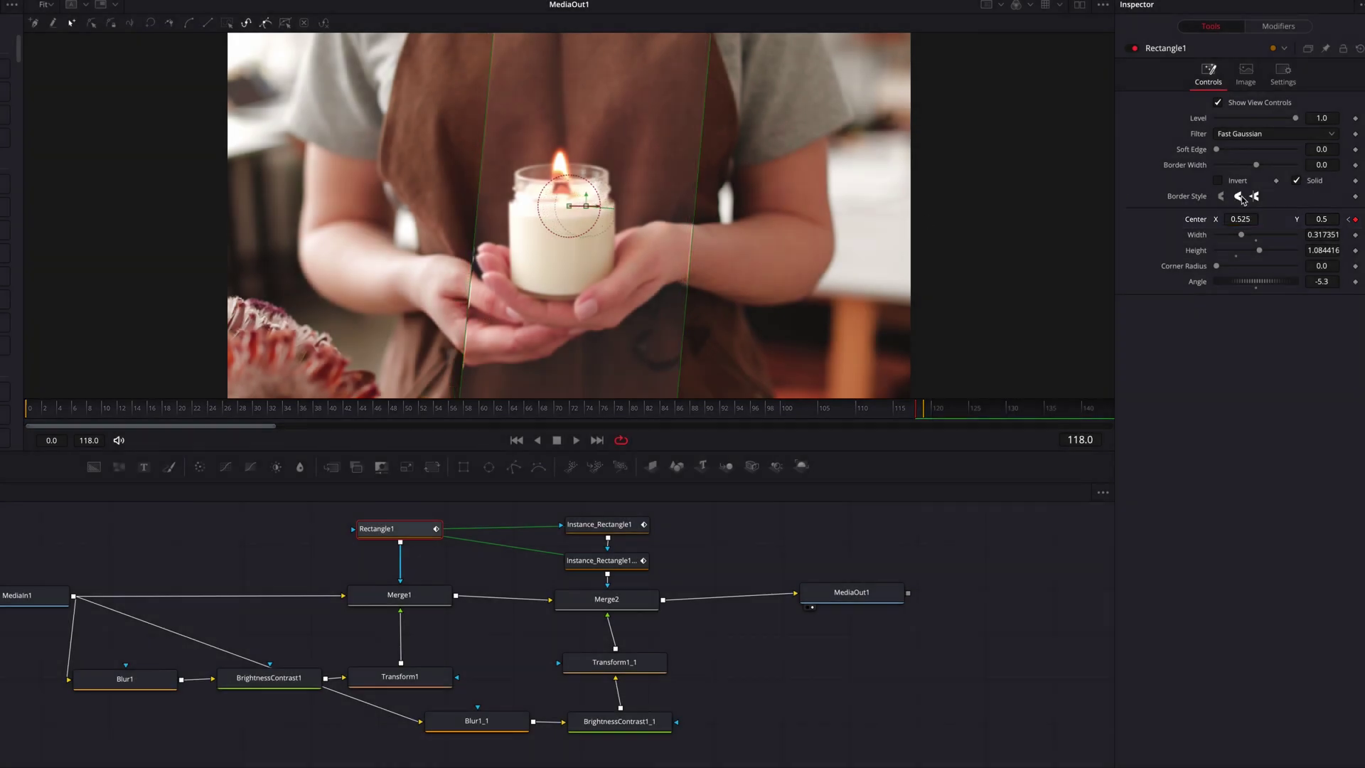
# - Return to Rectangle1's Center keyframe at frame 0 and set Center X to 0.123
pyautogui.click(1348, 221)
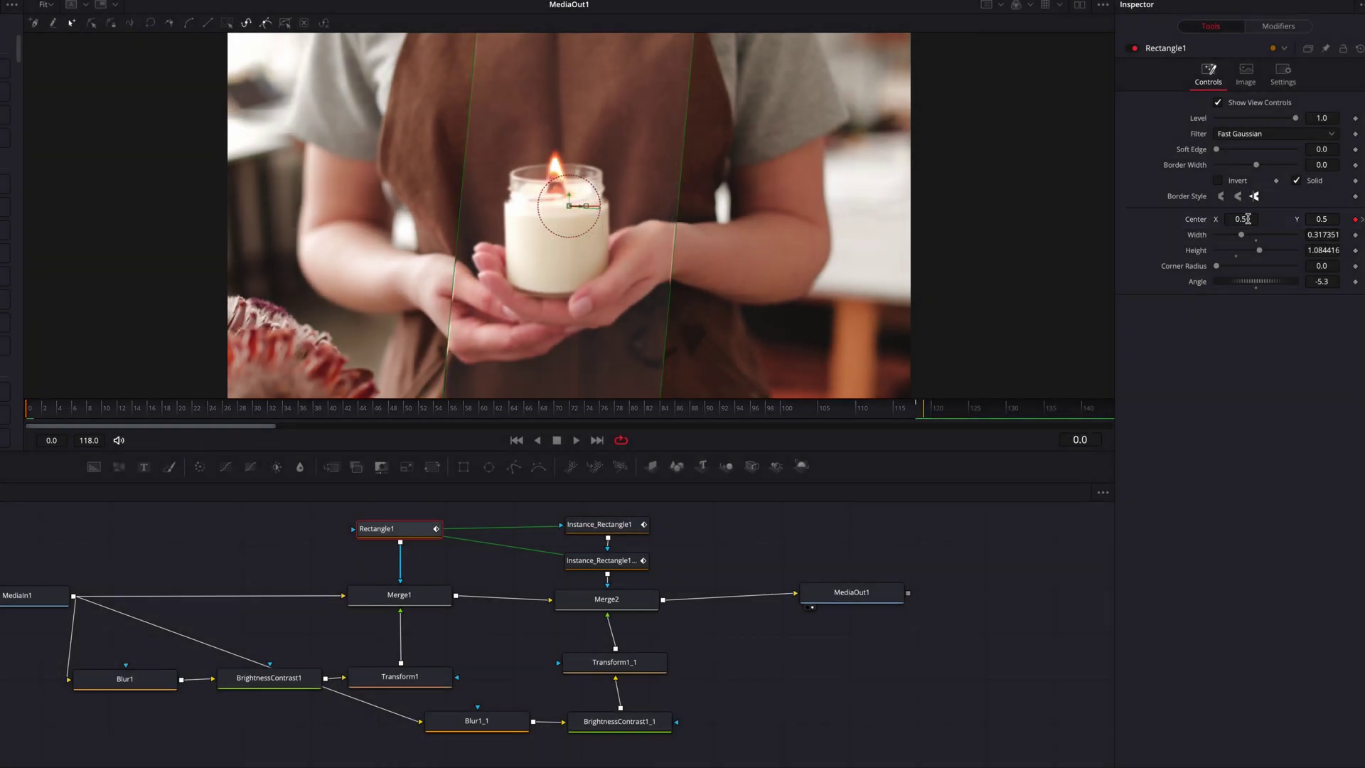
pyautogui.moveTo(1247, 220); pyautogui.dragTo(979, 221)
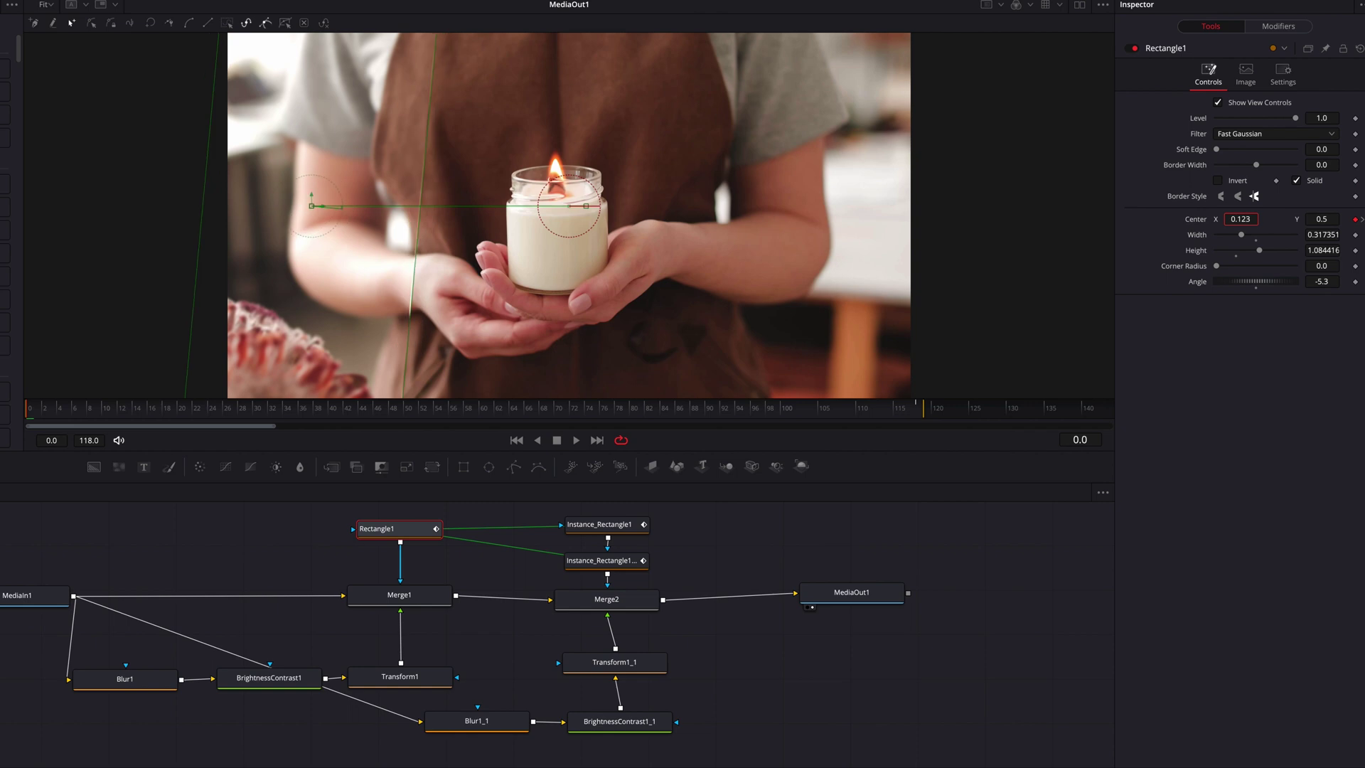
pyautogui.click(790, 695)
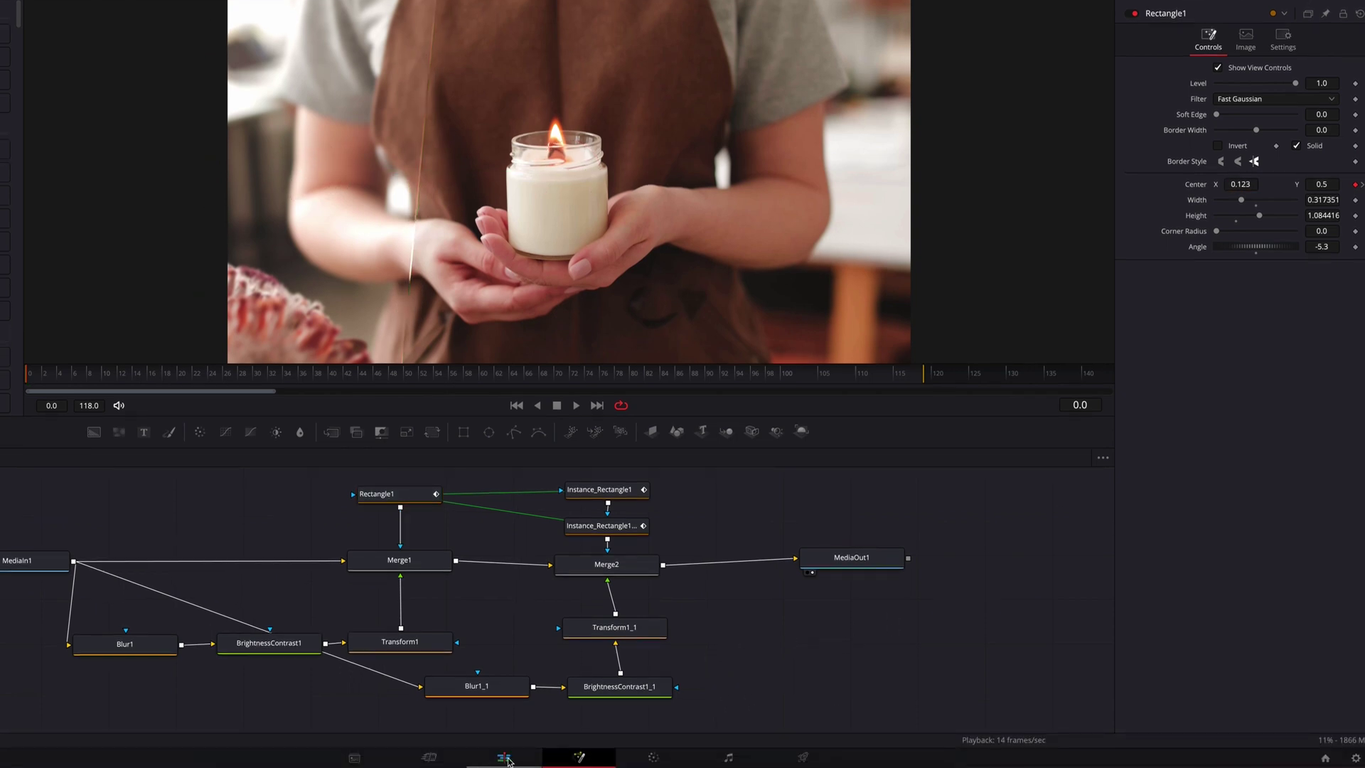
# - Switch to the Edit page and play the clip from its start to check the moving strip, returning the playhead to the beginning
pyautogui.click(504, 757)
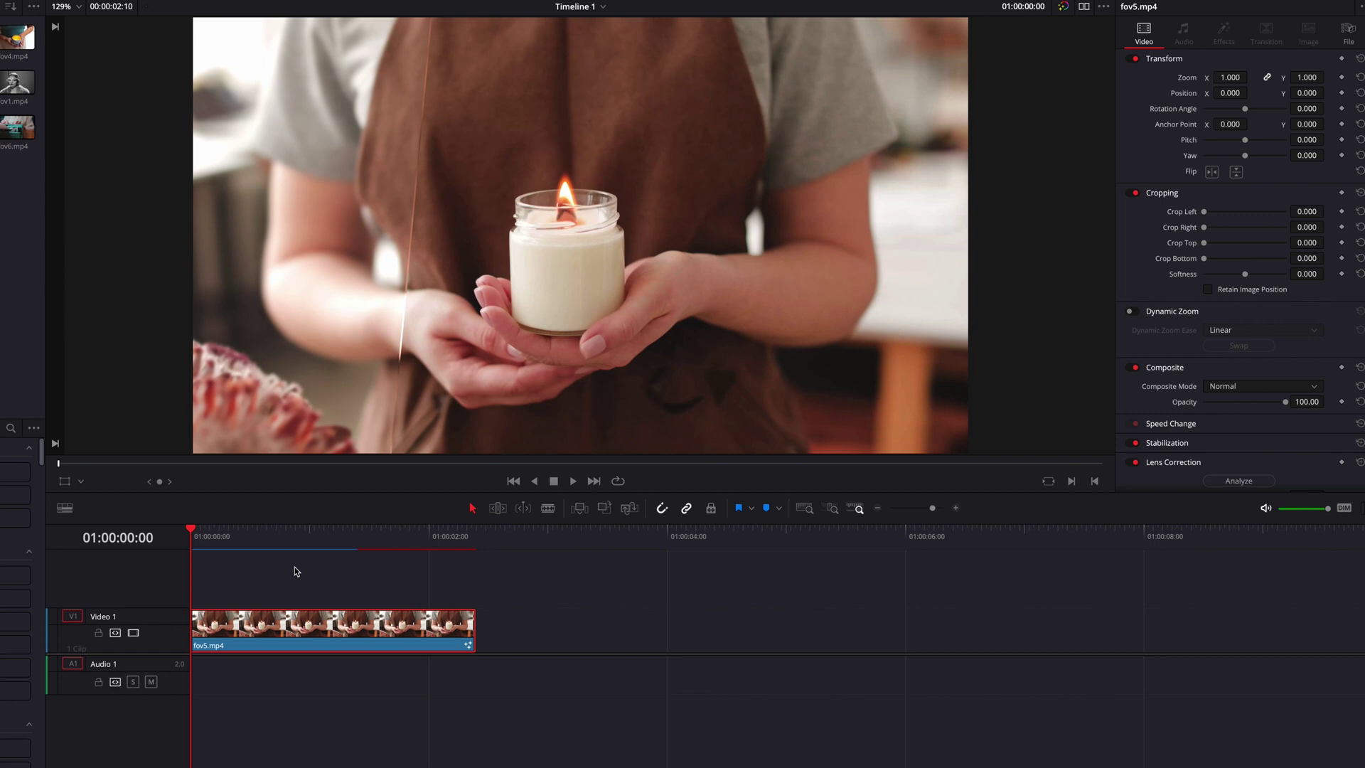
pyautogui.press('space')
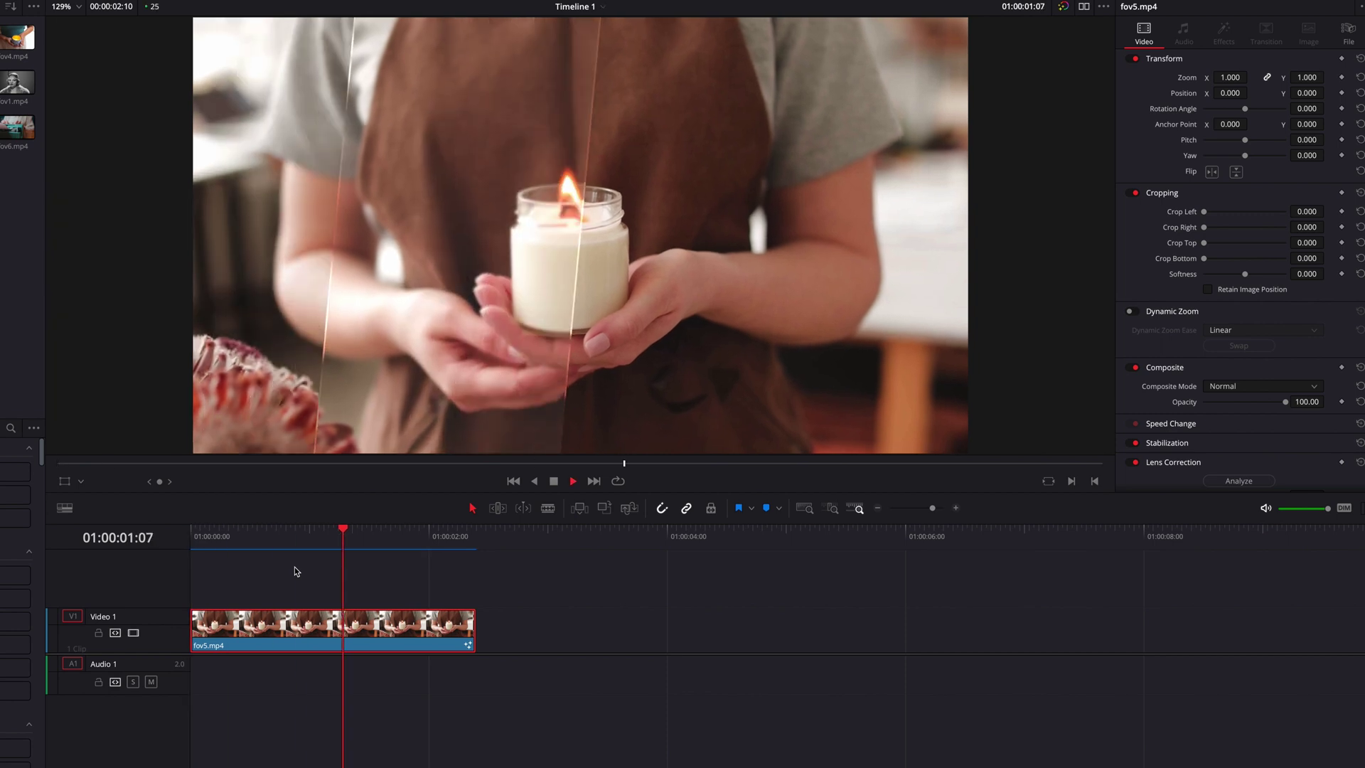
pyautogui.press('Home')
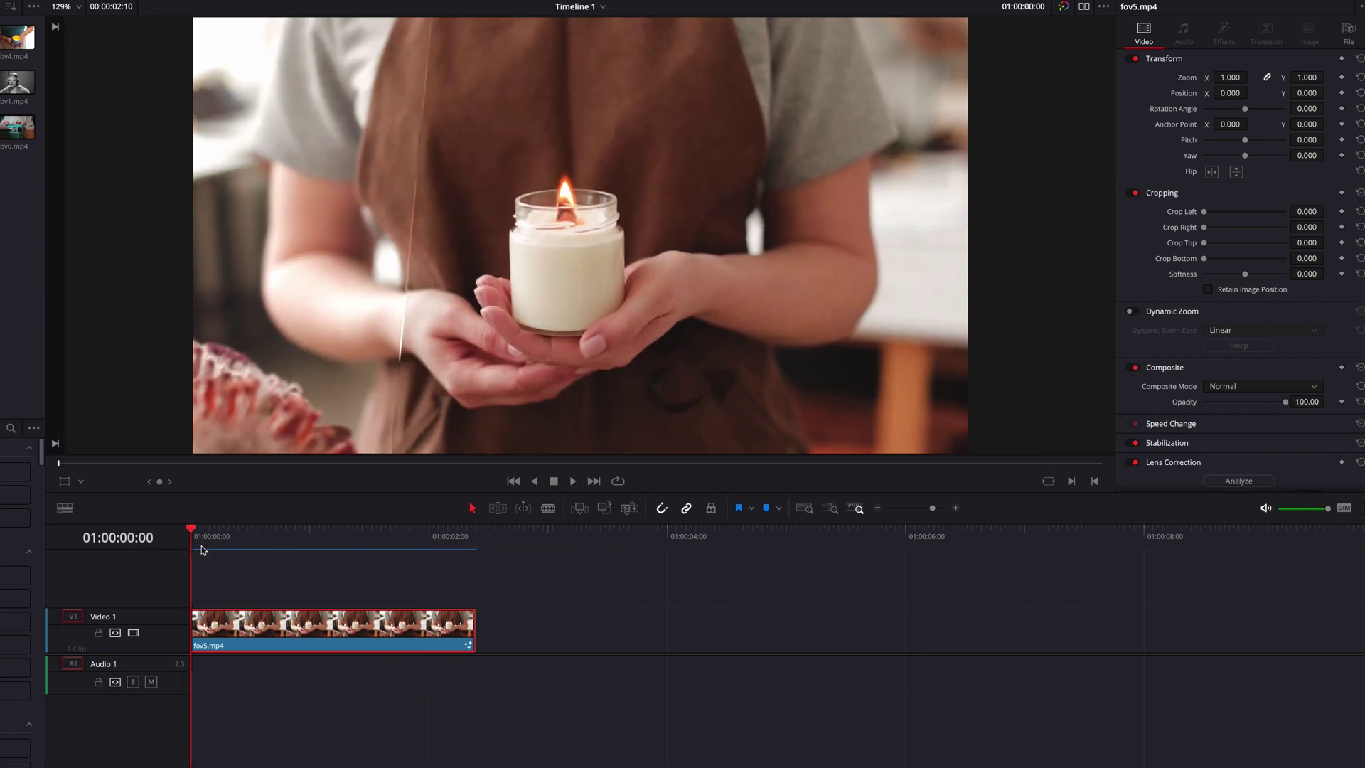
pyautogui.press('space')
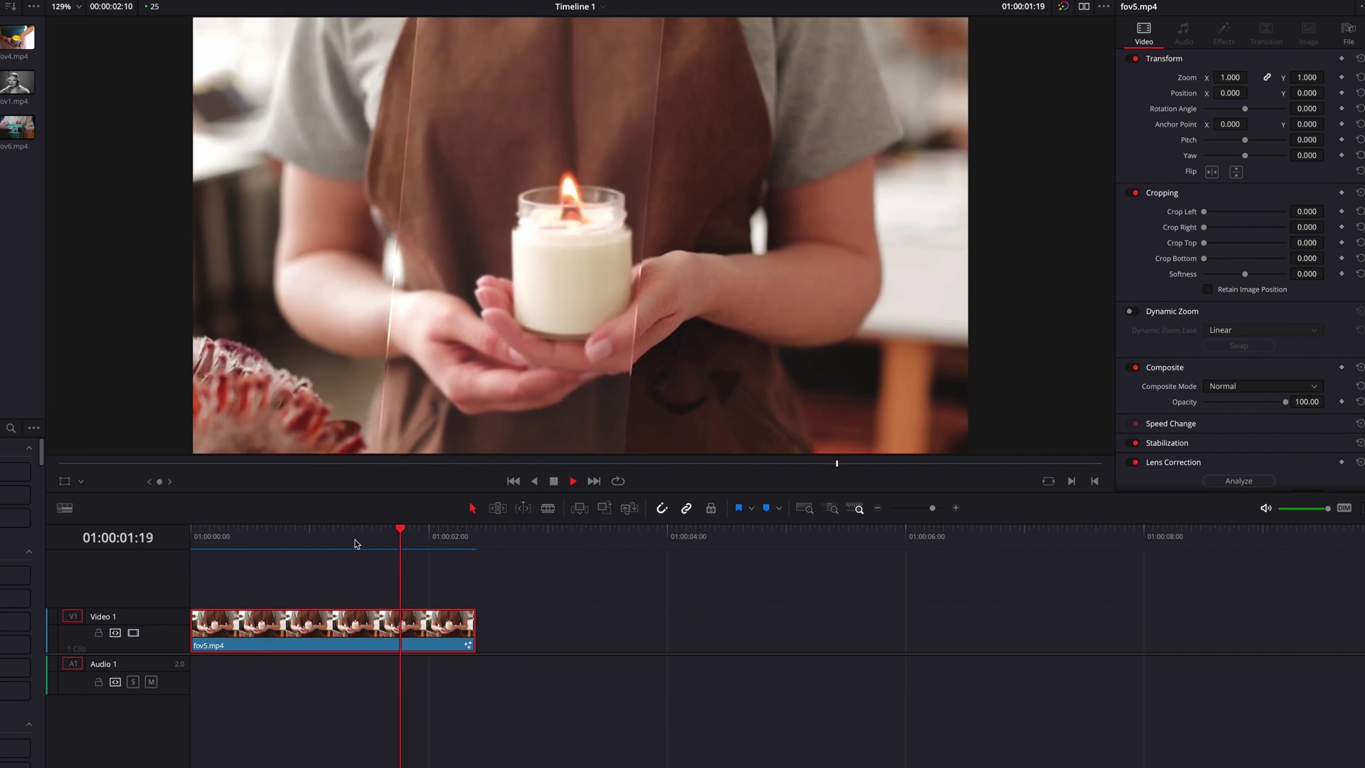
pyautogui.press('space')
pyautogui.moveTo(335, 536); pyautogui.dragTo(190, 537)
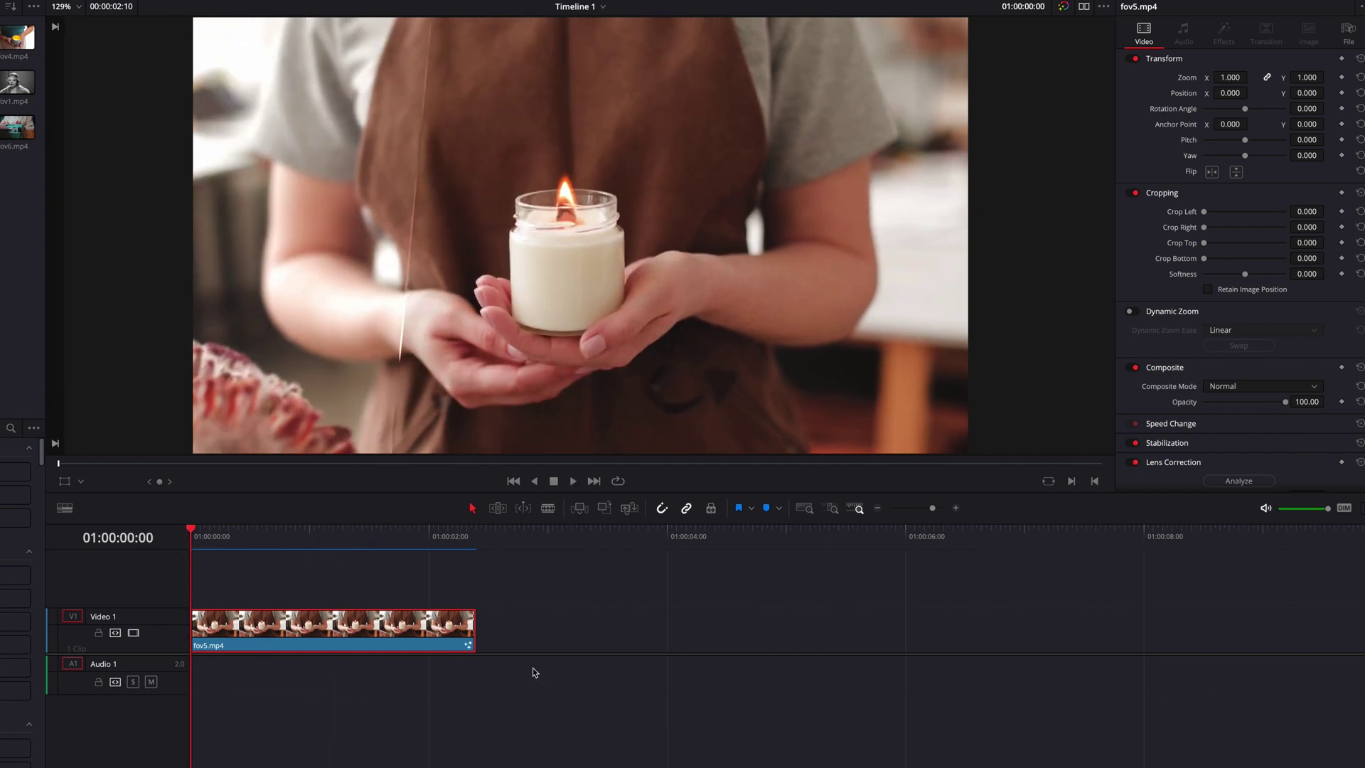
# - Select the untreated fov5.mp4 clip on Video 1 and open it in Fusion
pyautogui.click(291, 560)
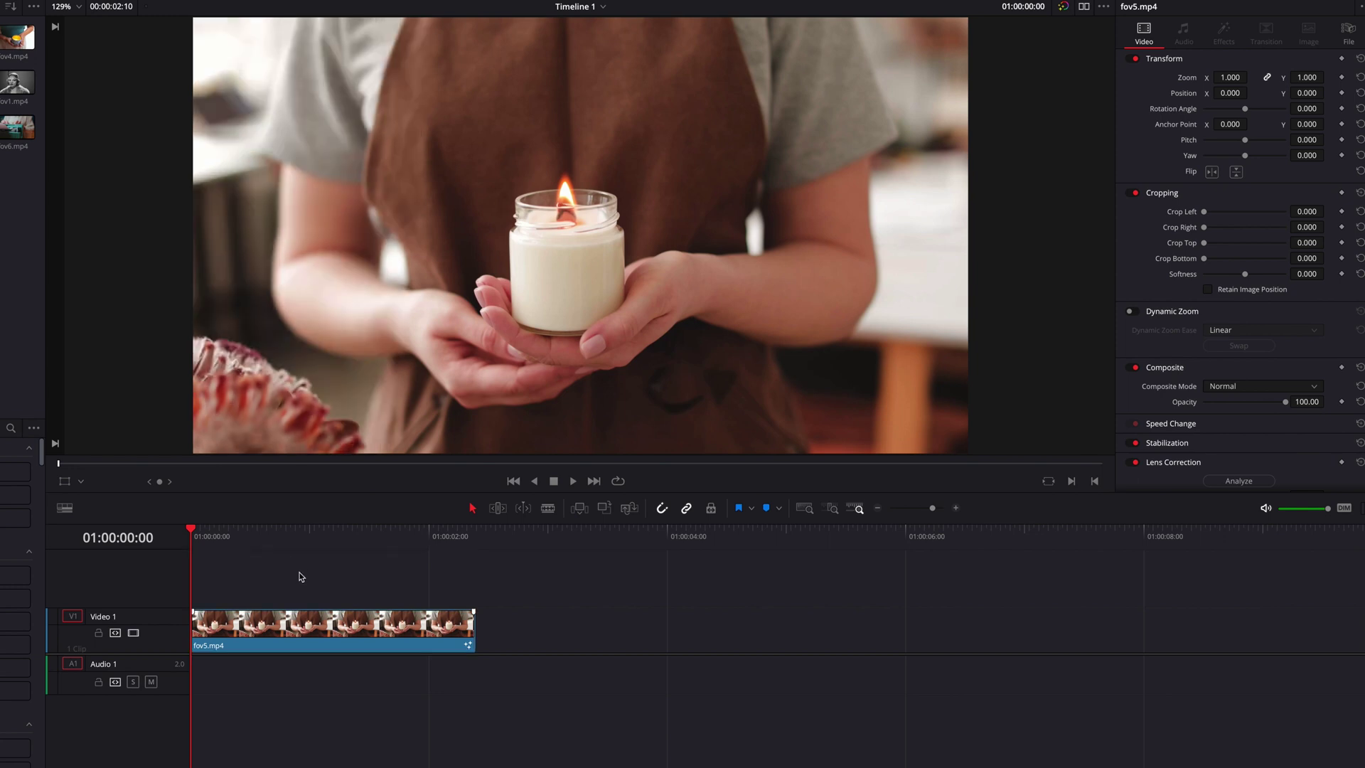
pyautogui.click(309, 630)
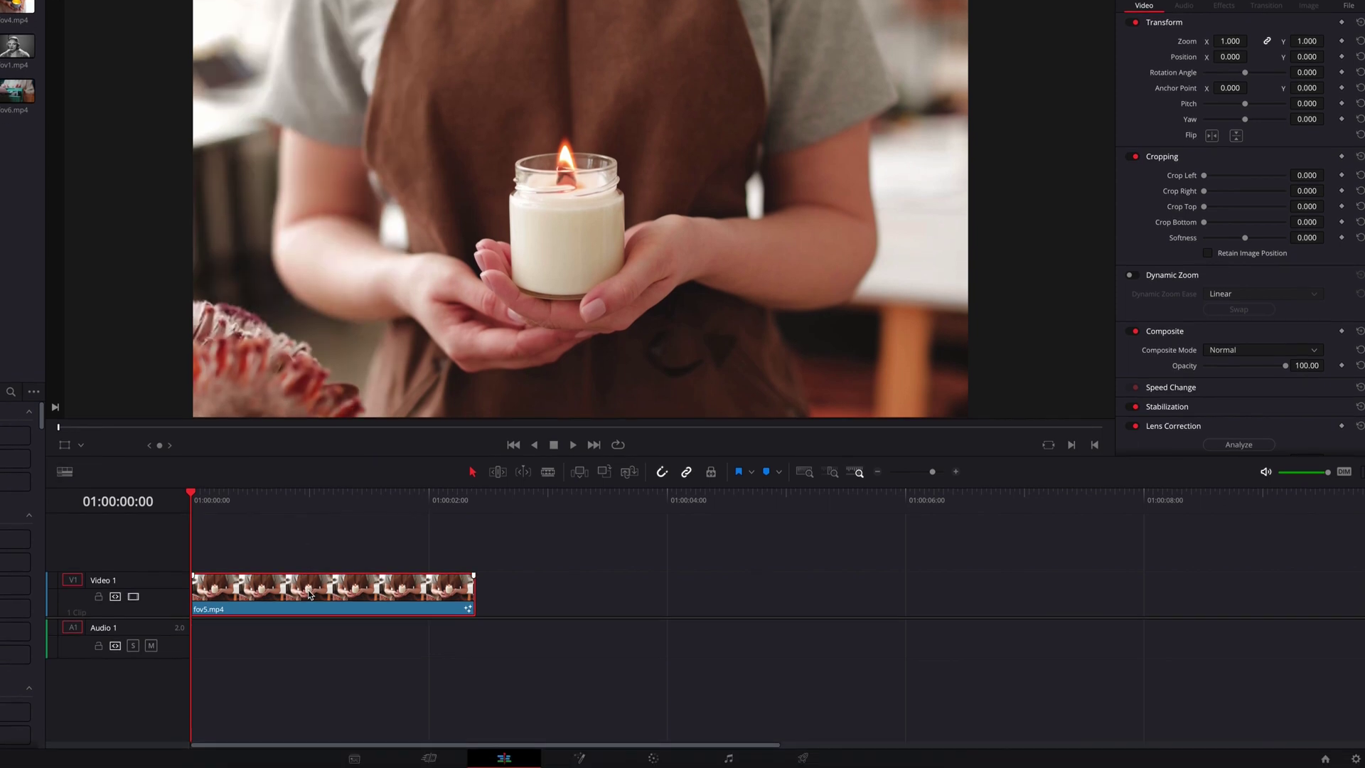
pyautogui.click(579, 758)
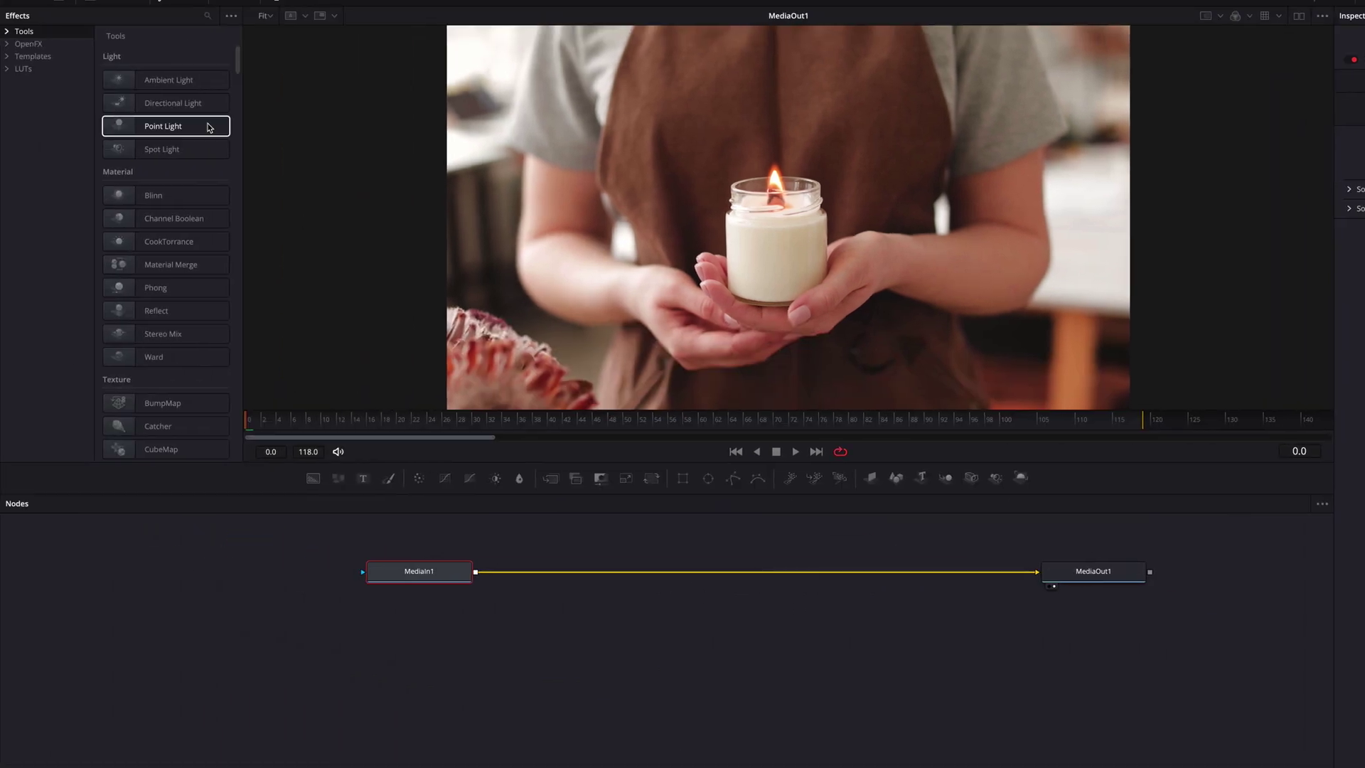
# - Add a Displace node from the Warp tools below the main chain and feed it from MediaIn1
pyautogui.click(8, 32)
pyautogui.click(78, 356)
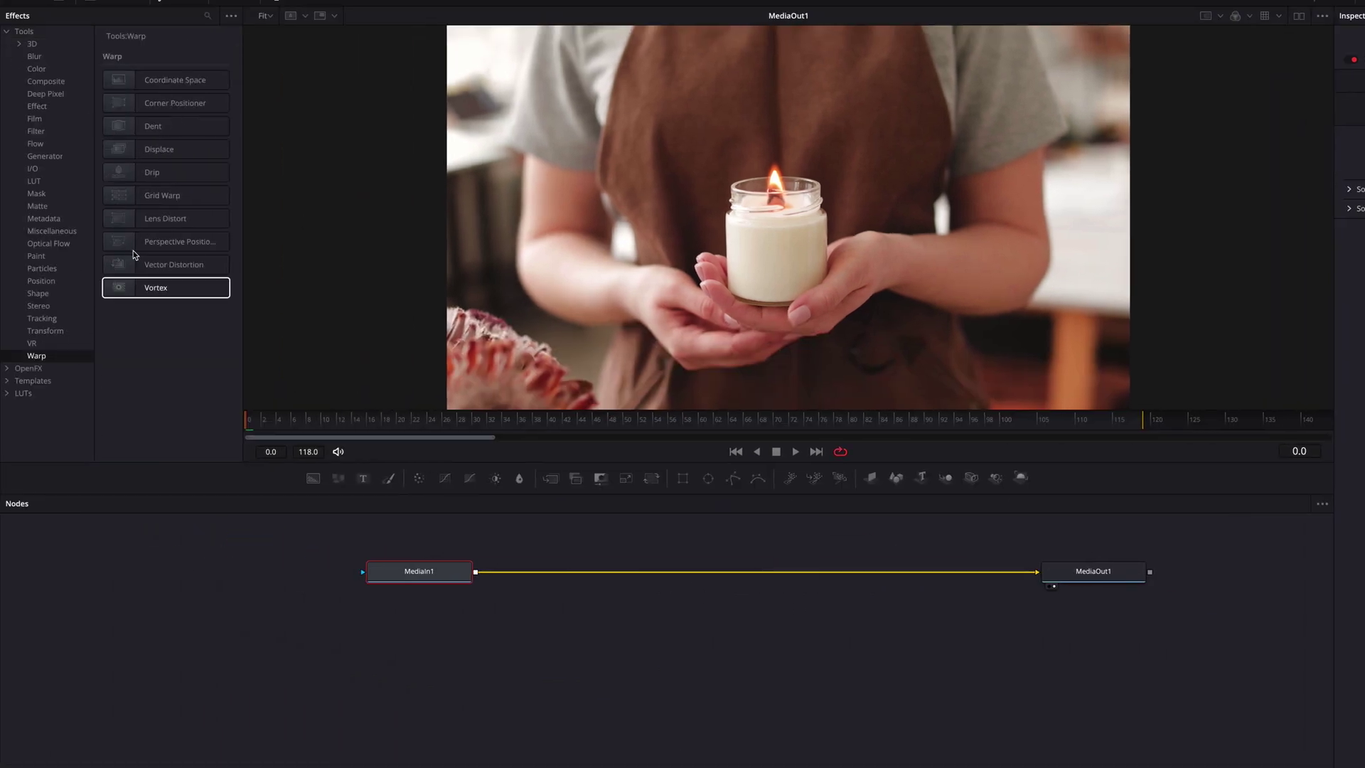
pyautogui.moveTo(178, 150); pyautogui.dragTo(620, 646)
pyautogui.moveTo(474, 572); pyautogui.dragTo(563, 645)
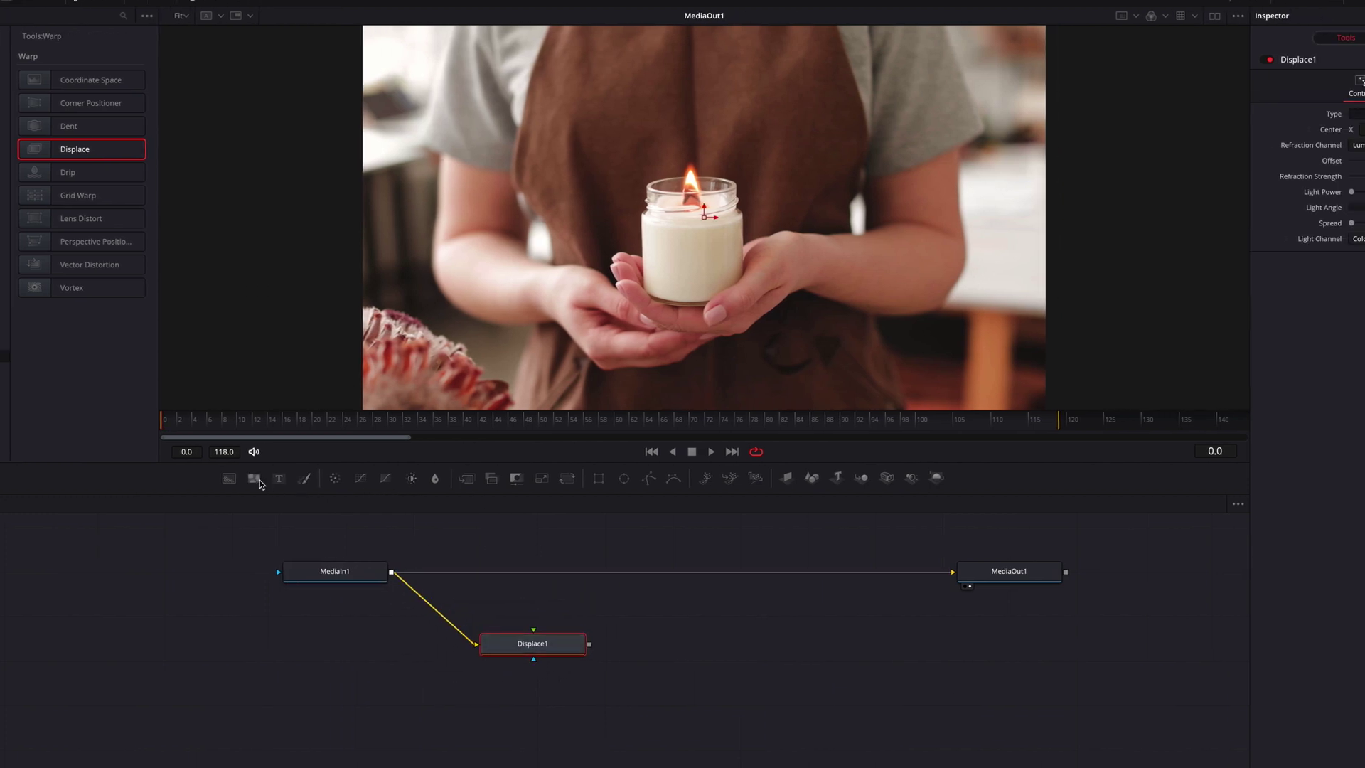
# - Connect a new FastNoise node to Displace1's foreground, and merge Displace1 over MediaIn1's output
pyautogui.moveTo(254, 477); pyautogui.dragTo(534, 634)
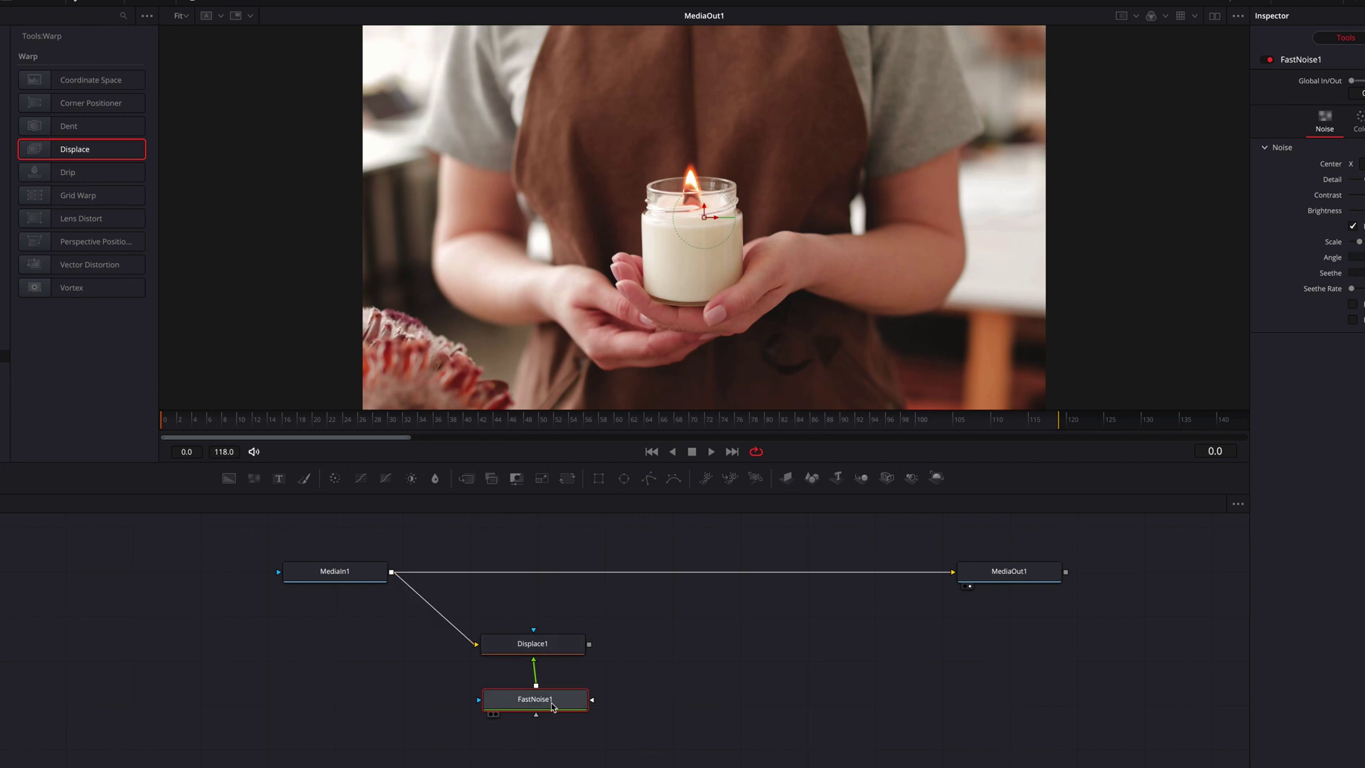
pyautogui.moveTo(549, 699); pyautogui.dragTo(548, 692)
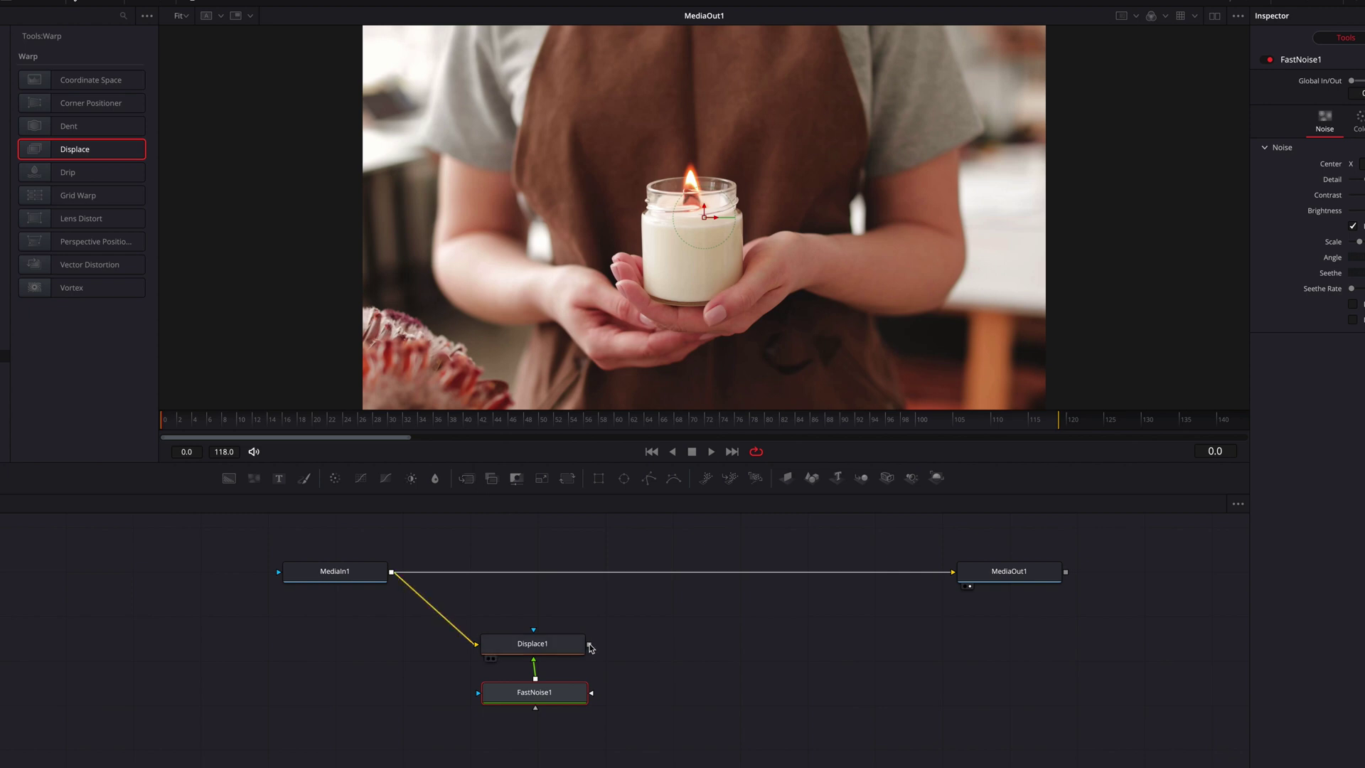
pyautogui.moveTo(589, 643); pyautogui.dragTo(392, 574)
pyautogui.click(561, 644)
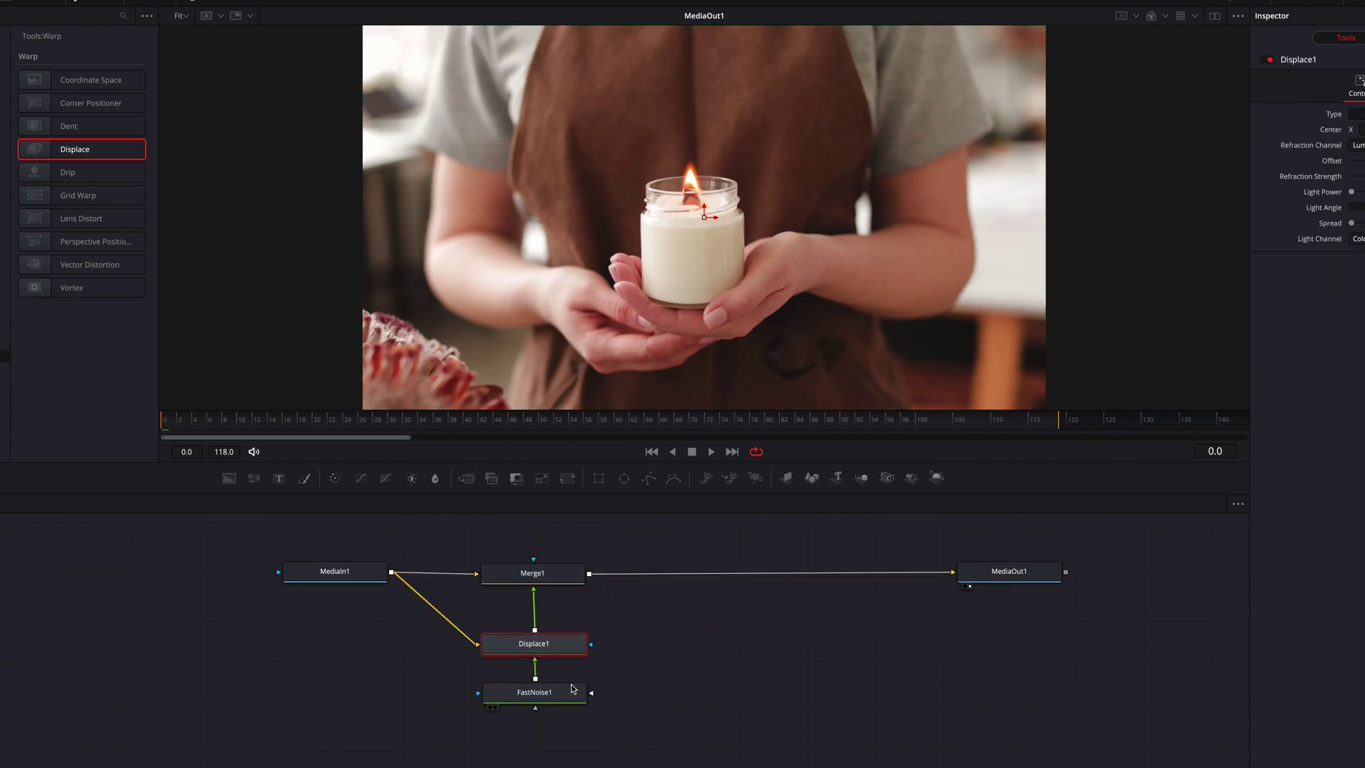
# - Preview FastNoise1 in the viewer and set its colour Type to Gradient
pyautogui.click(569, 700)
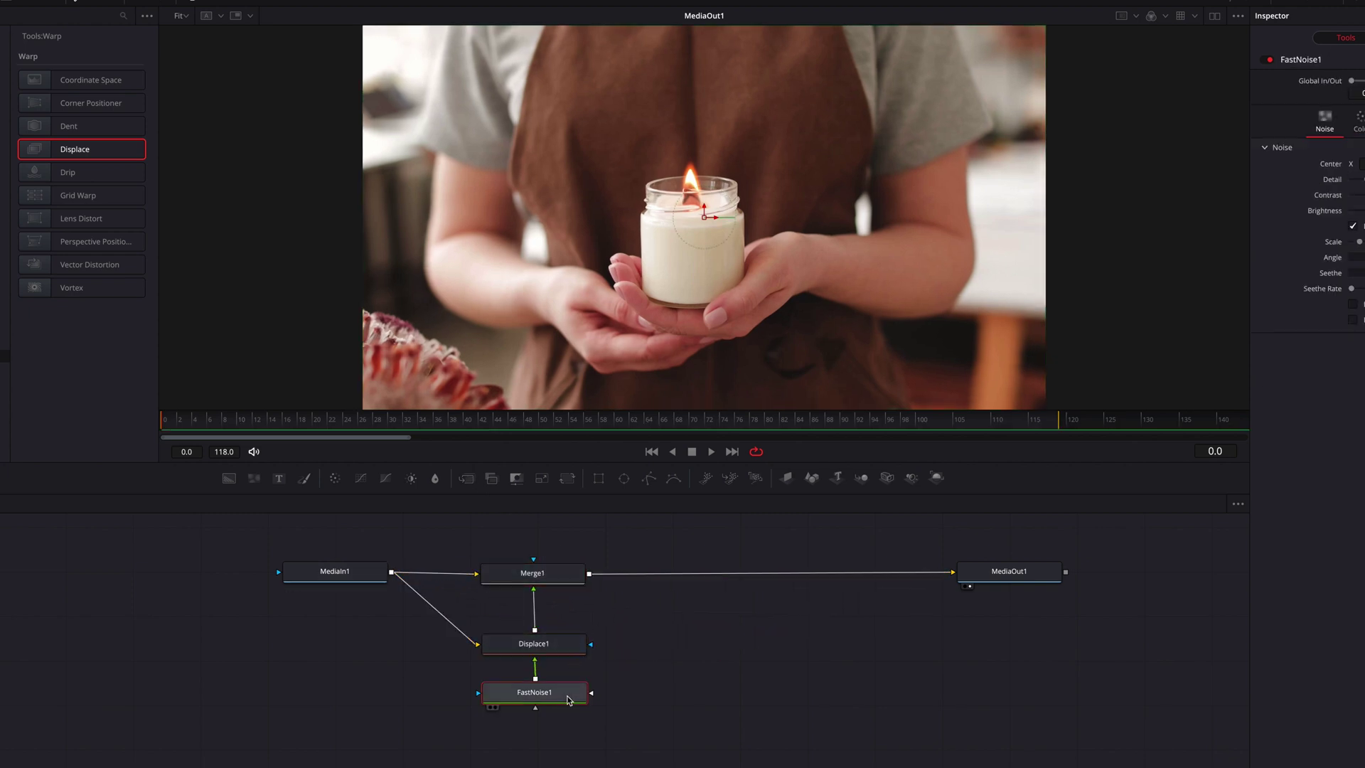
pyautogui.press('1')
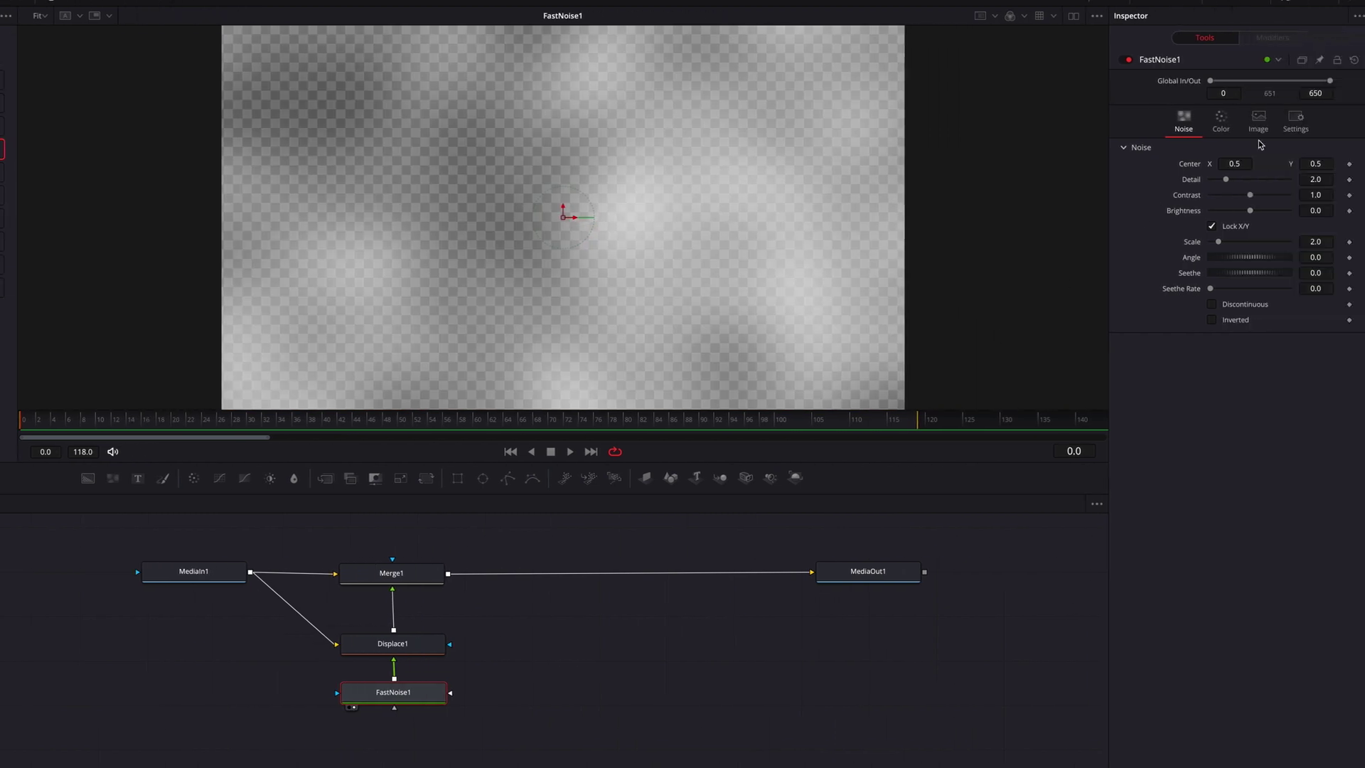
pyautogui.click(1219, 124)
pyautogui.click(1299, 150)
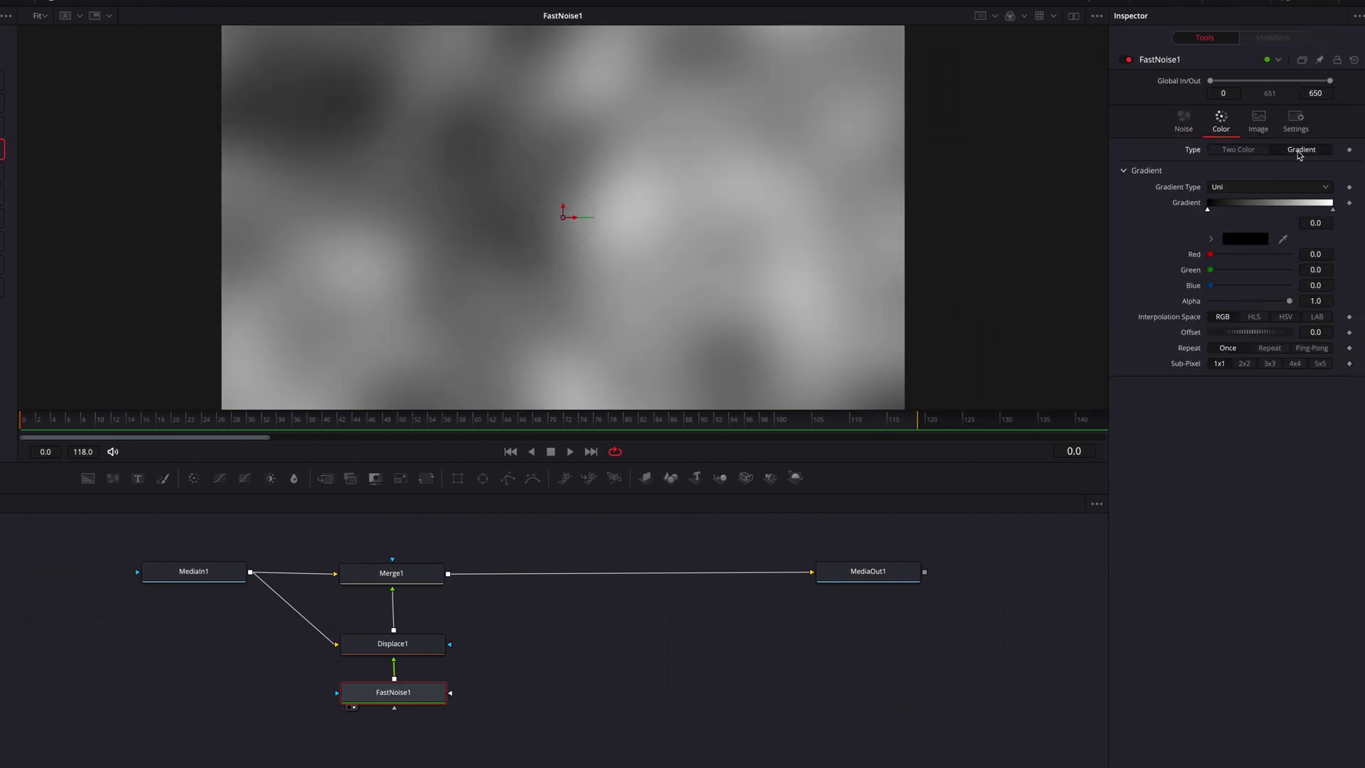
# - Unlock FastNoise1's X/Y scale and set Detail 8.03, Contrast 1.76, X Scale 5.83 and Y Scale 3.78
pyautogui.click(1183, 122)
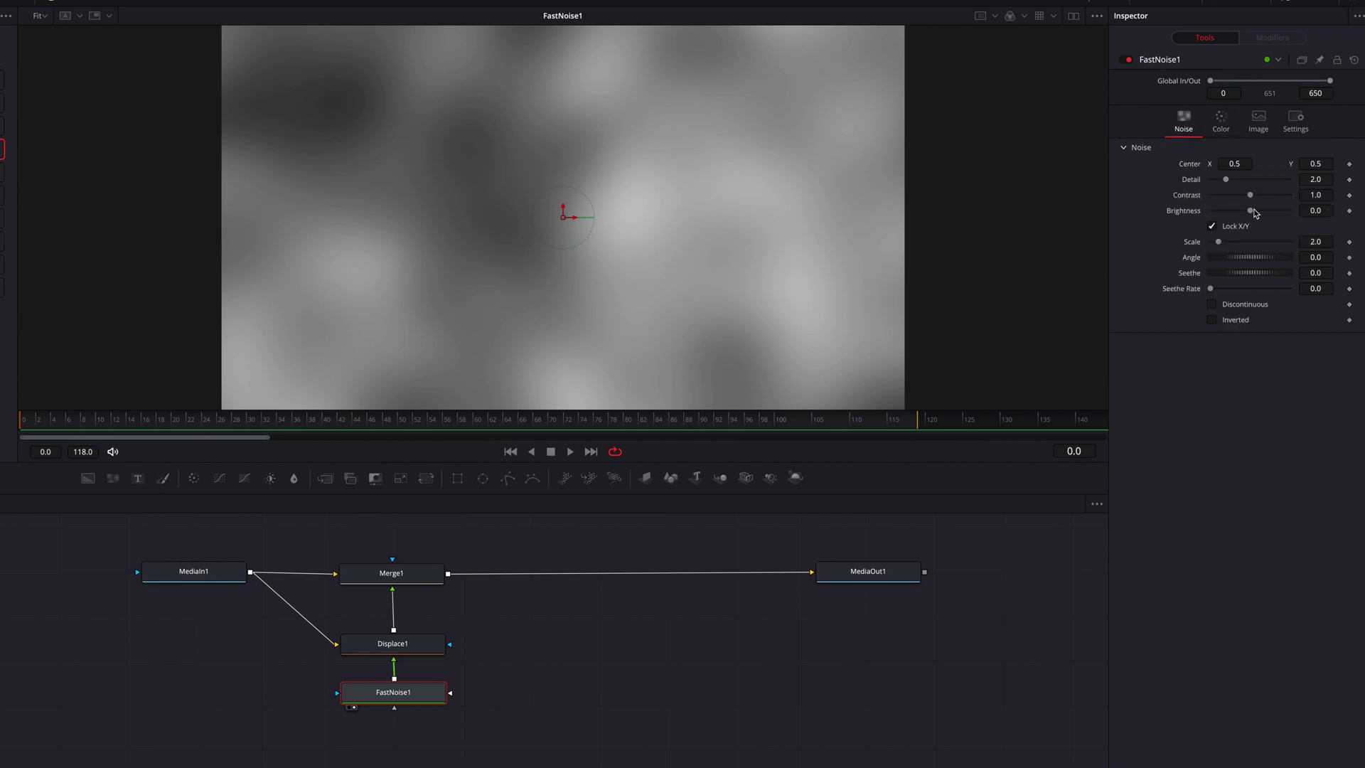
pyautogui.click(1211, 228)
pyautogui.moveTo(1218, 243)
pyautogui.mouseDown()
pyautogui.moveTo(1234, 244)
pyautogui.moveTo(1225, 258)
pyautogui.mouseUp()
pyautogui.moveTo(1250, 195)
pyautogui.mouseDown()
pyautogui.moveTo(1273, 179)
pyautogui.moveTo(1257, 195)
pyautogui.mouseUp()
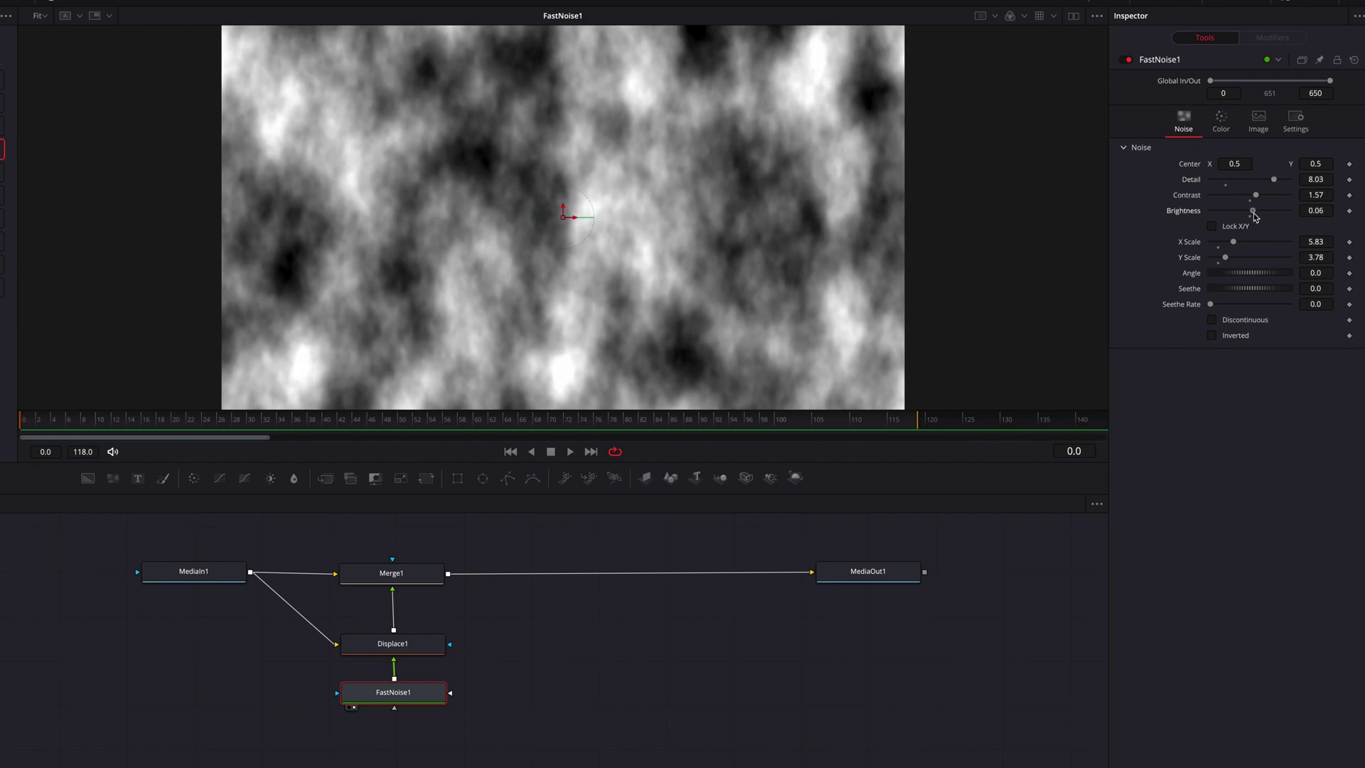
# - Preview Merge1 and Displace1, and set Displace1's Type to XY with both its X and Y channels on Luma
pyautogui.click(427, 581)
pyautogui.press('2')
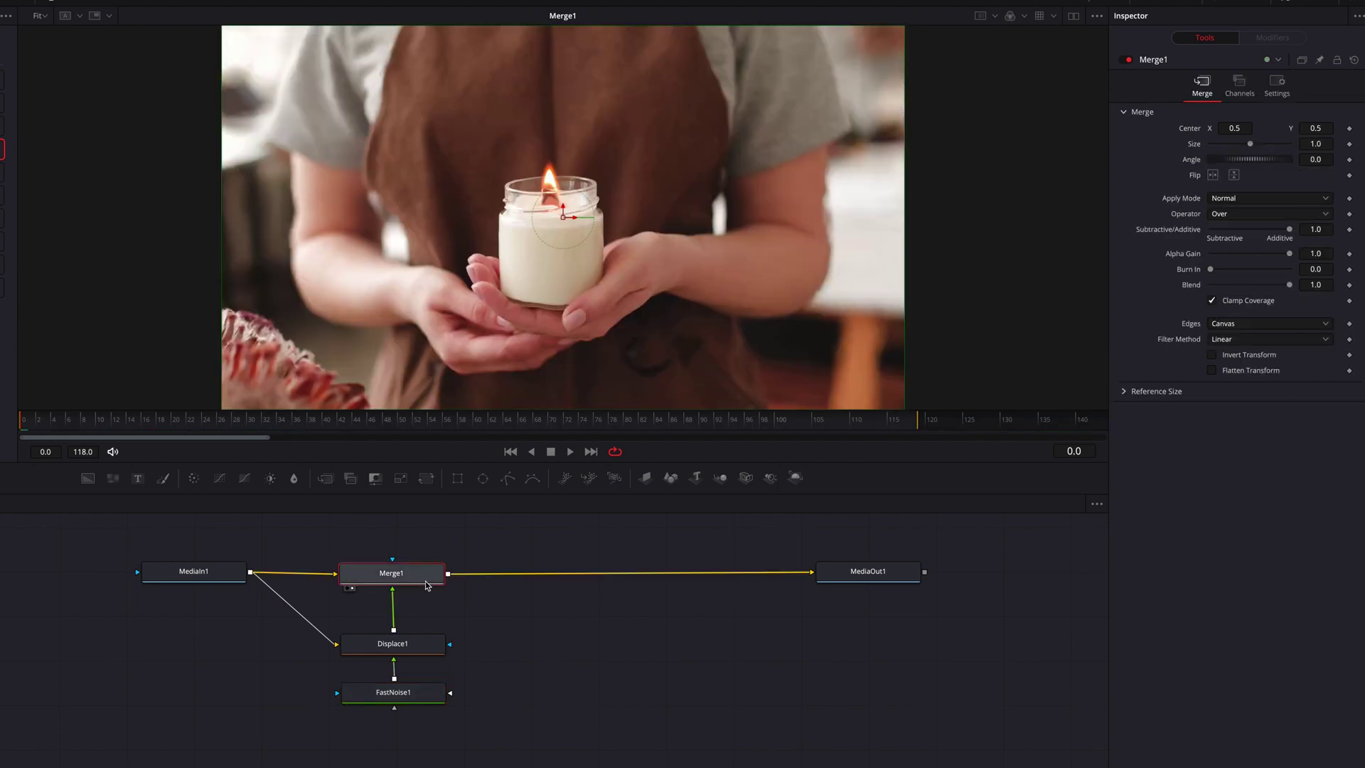
pyautogui.click(433, 643)
pyautogui.press('1')
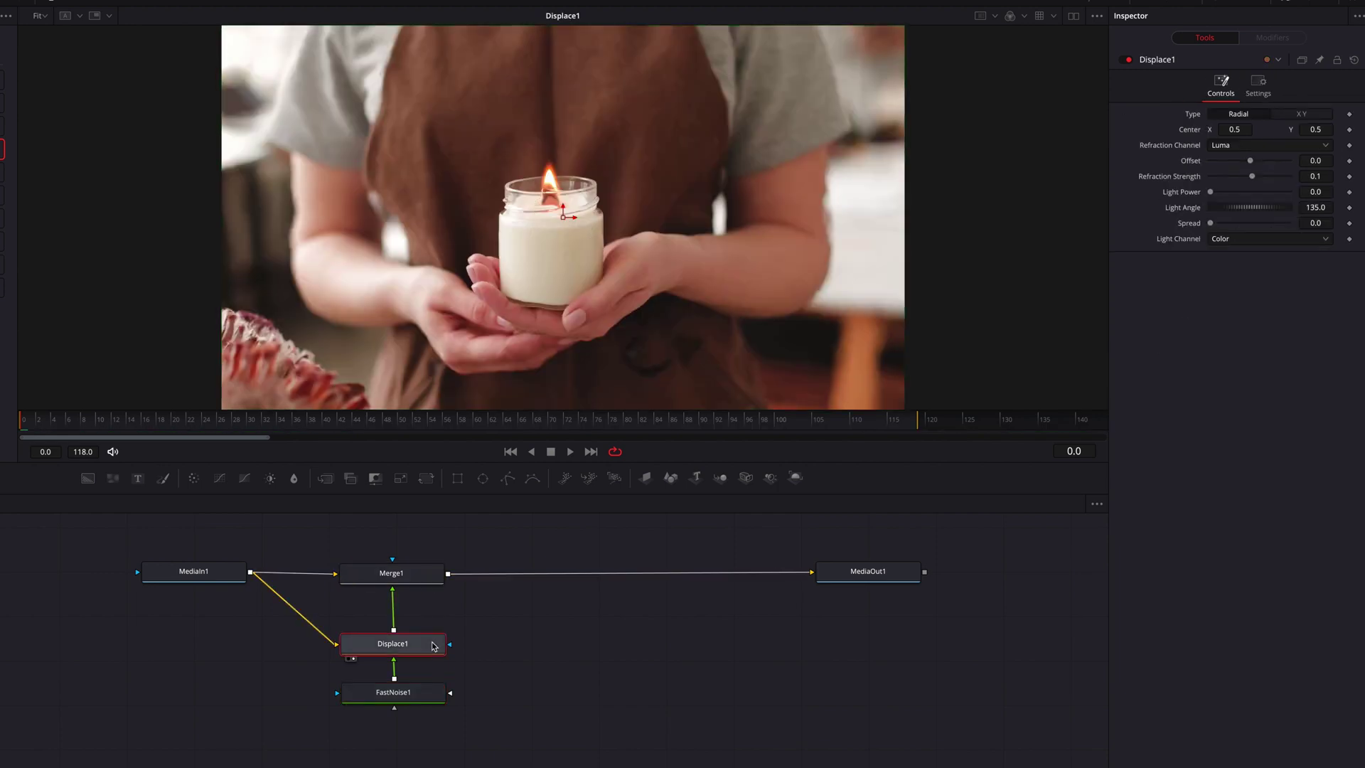
pyautogui.click(1302, 115)
pyautogui.click(1287, 130)
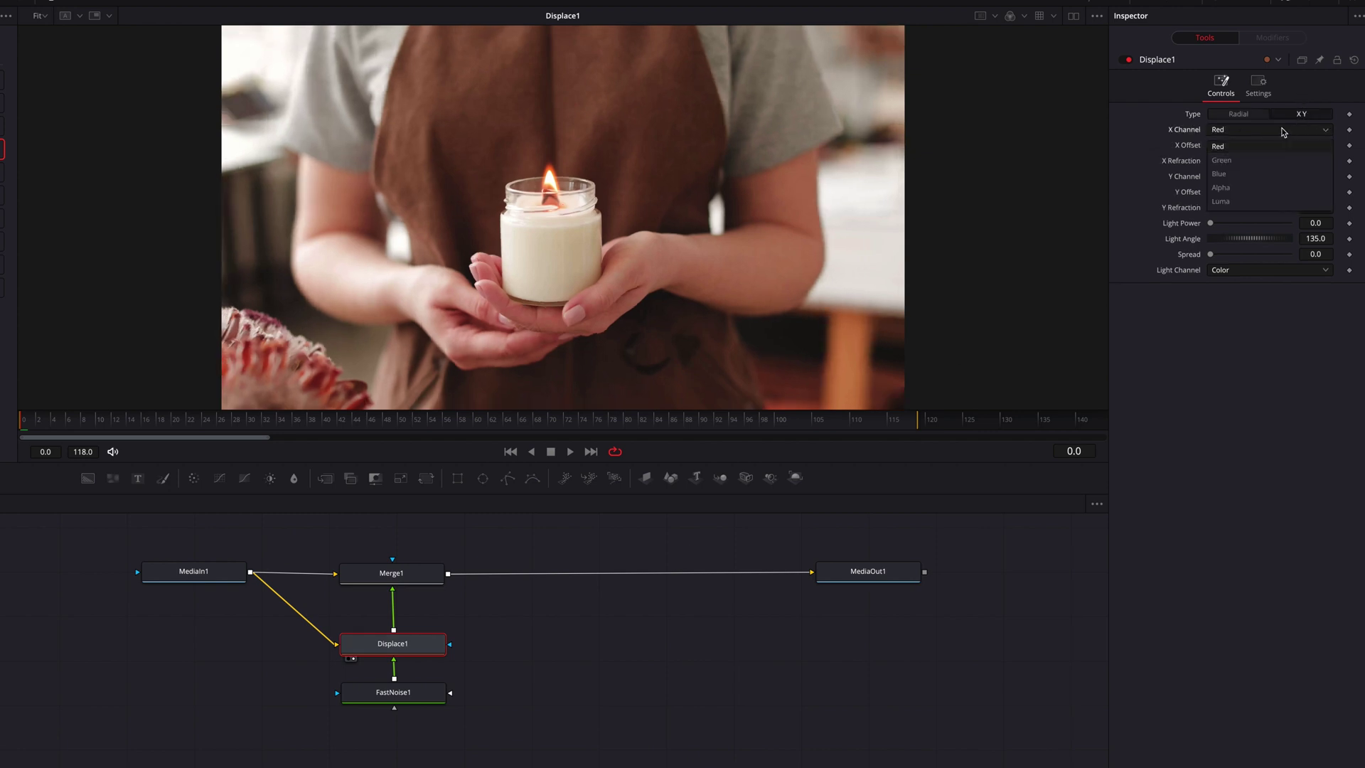
pyautogui.click(1257, 203)
pyautogui.click(1288, 177)
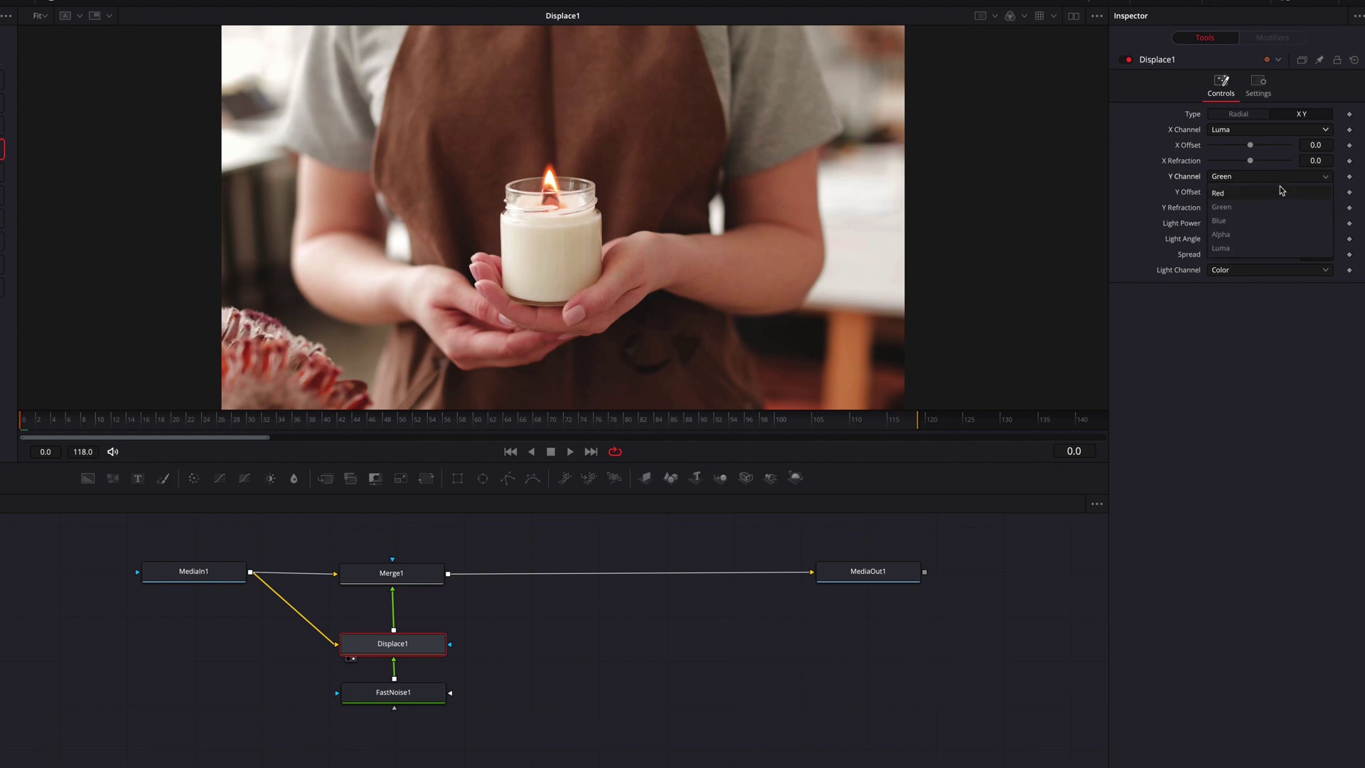
pyautogui.click(1266, 246)
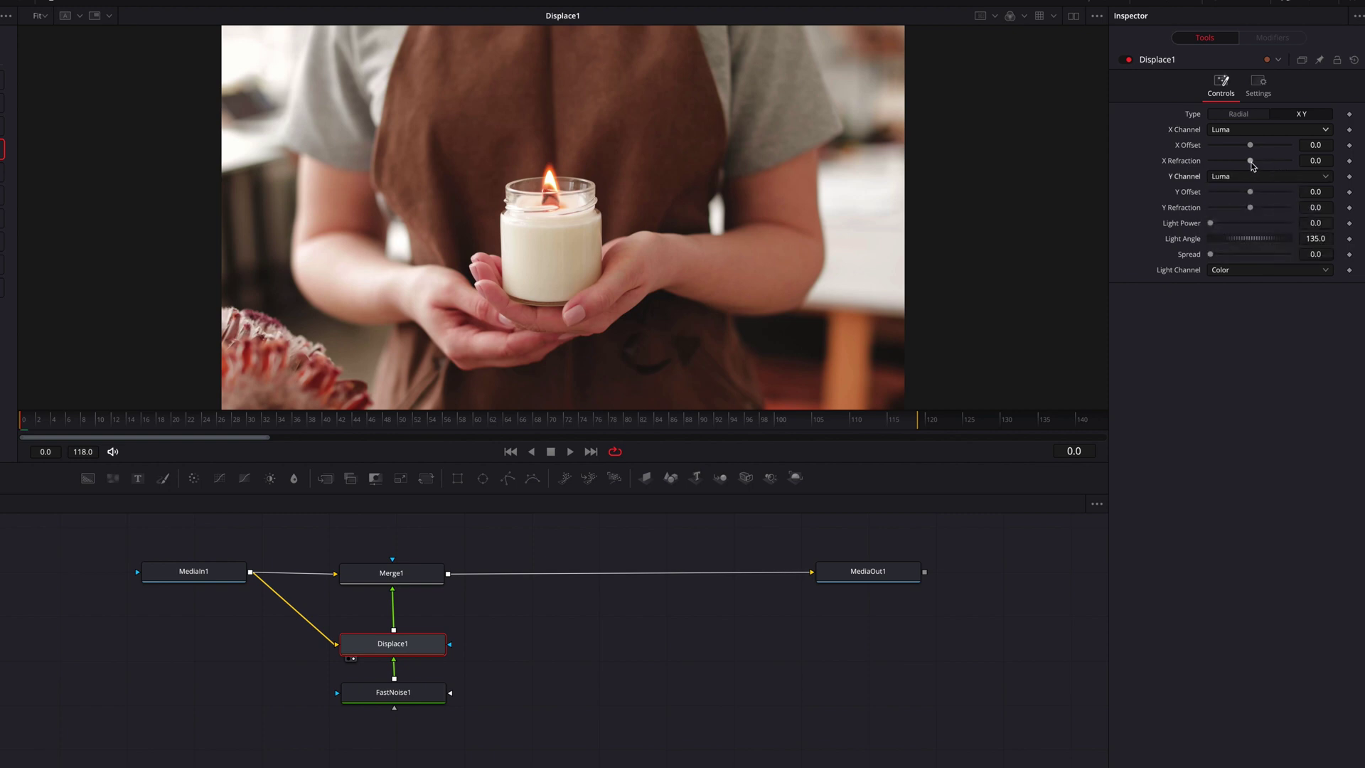
# - Set Displace1's X Refraction to 0.035 and its Y Refraction to -0.022
pyautogui.moveTo(1249, 160); pyautogui.dragTo(1258, 160)
pyautogui.moveTo(1249, 206); pyautogui.dragTo(1242, 208)
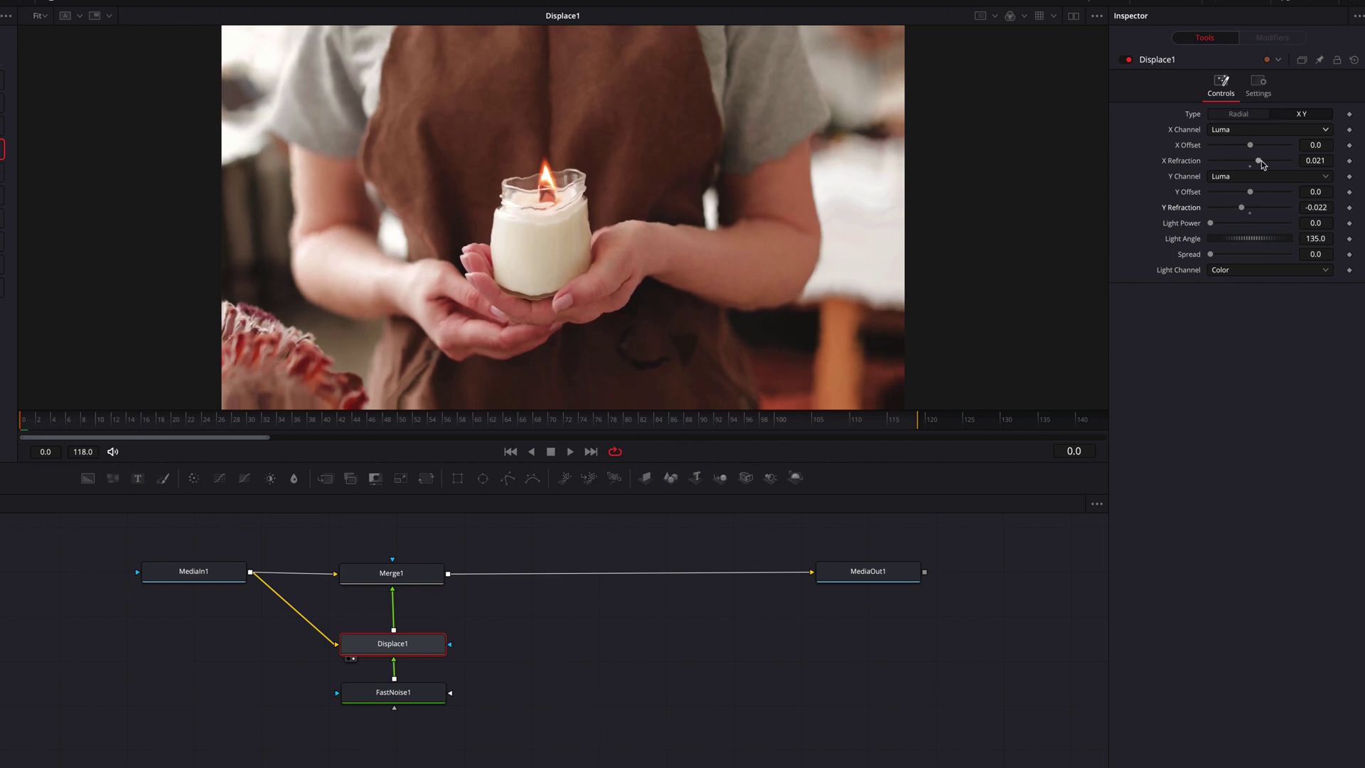
pyautogui.moveTo(1257, 161); pyautogui.dragTo(1264, 163)
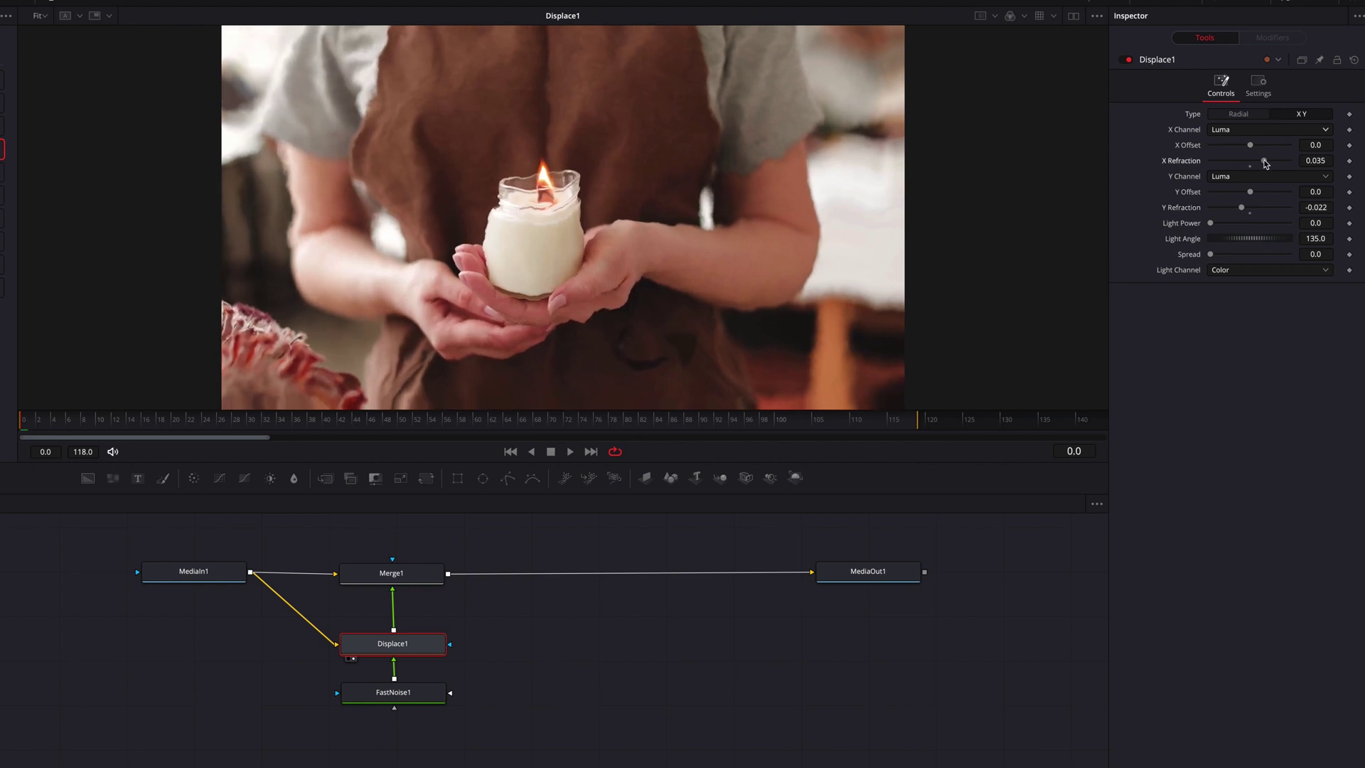
# - Set FastNoise1's Contrast to 2.08 and X Scale to 7.09, and try shifting the noise center horizontally
pyautogui.click(425, 693)
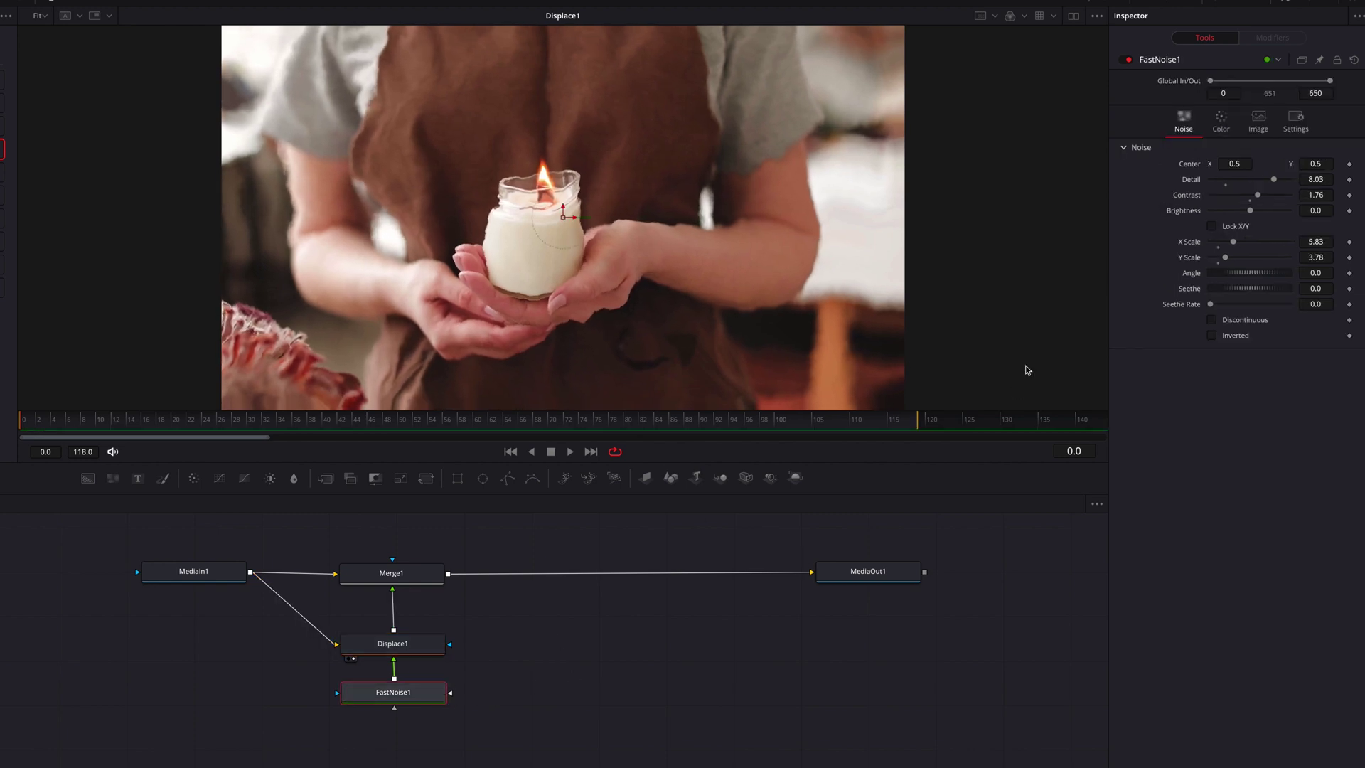
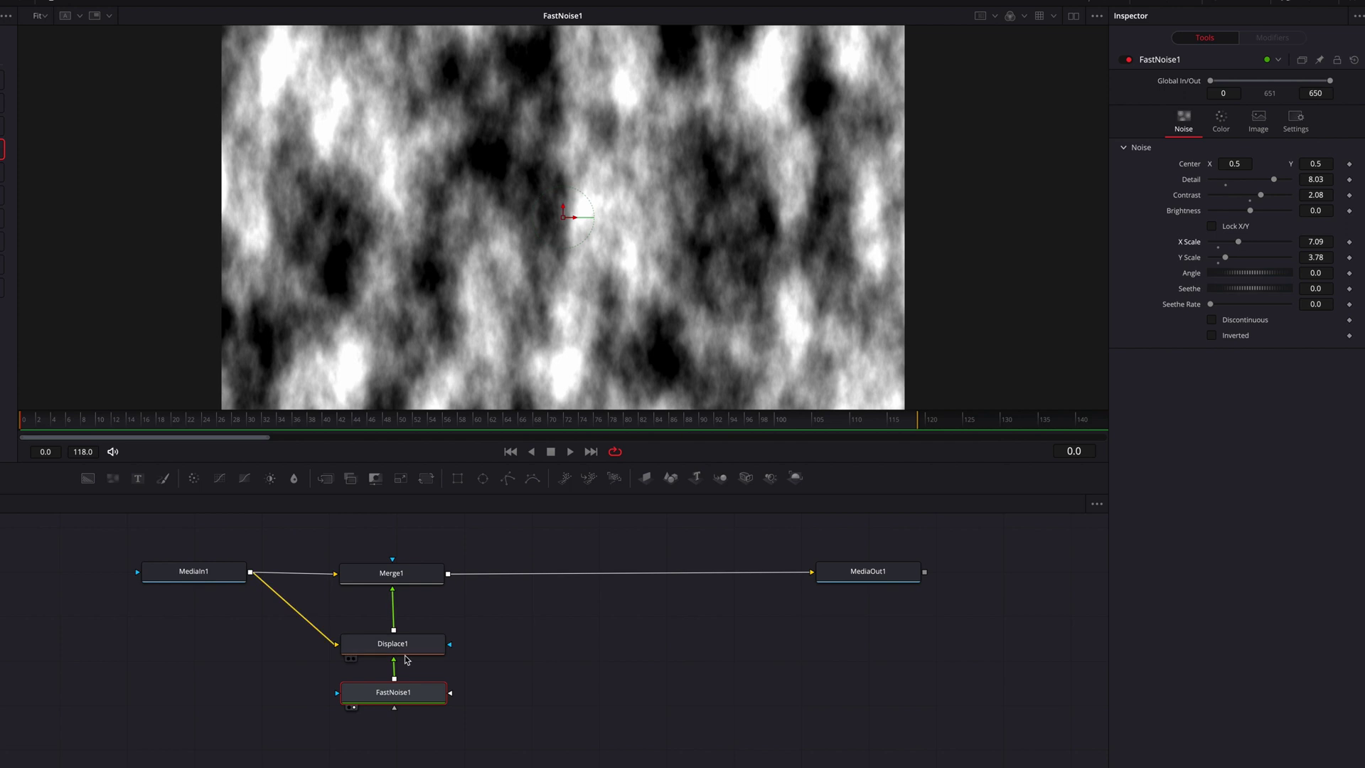
pyautogui.click(423, 691)
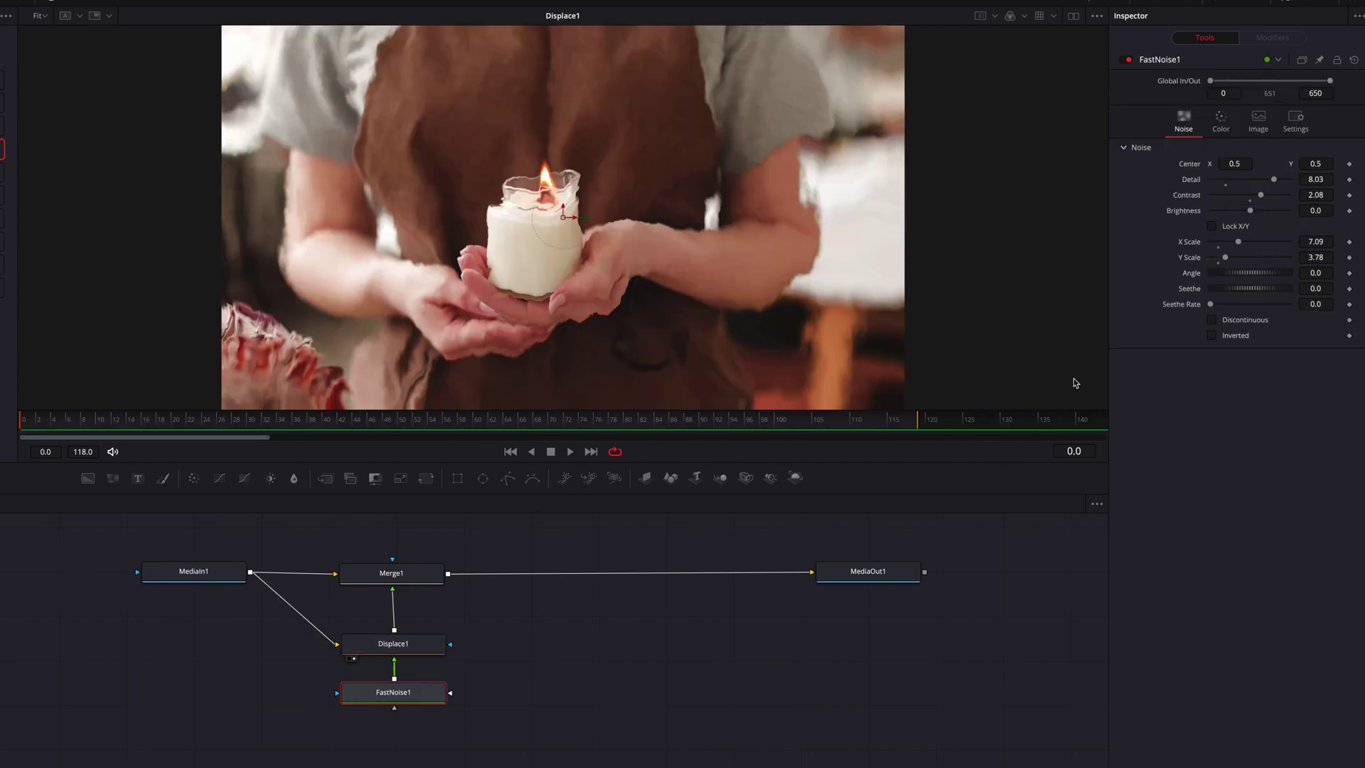
pyautogui.moveTo(1233, 164); pyautogui.dragTo(1286, 164)
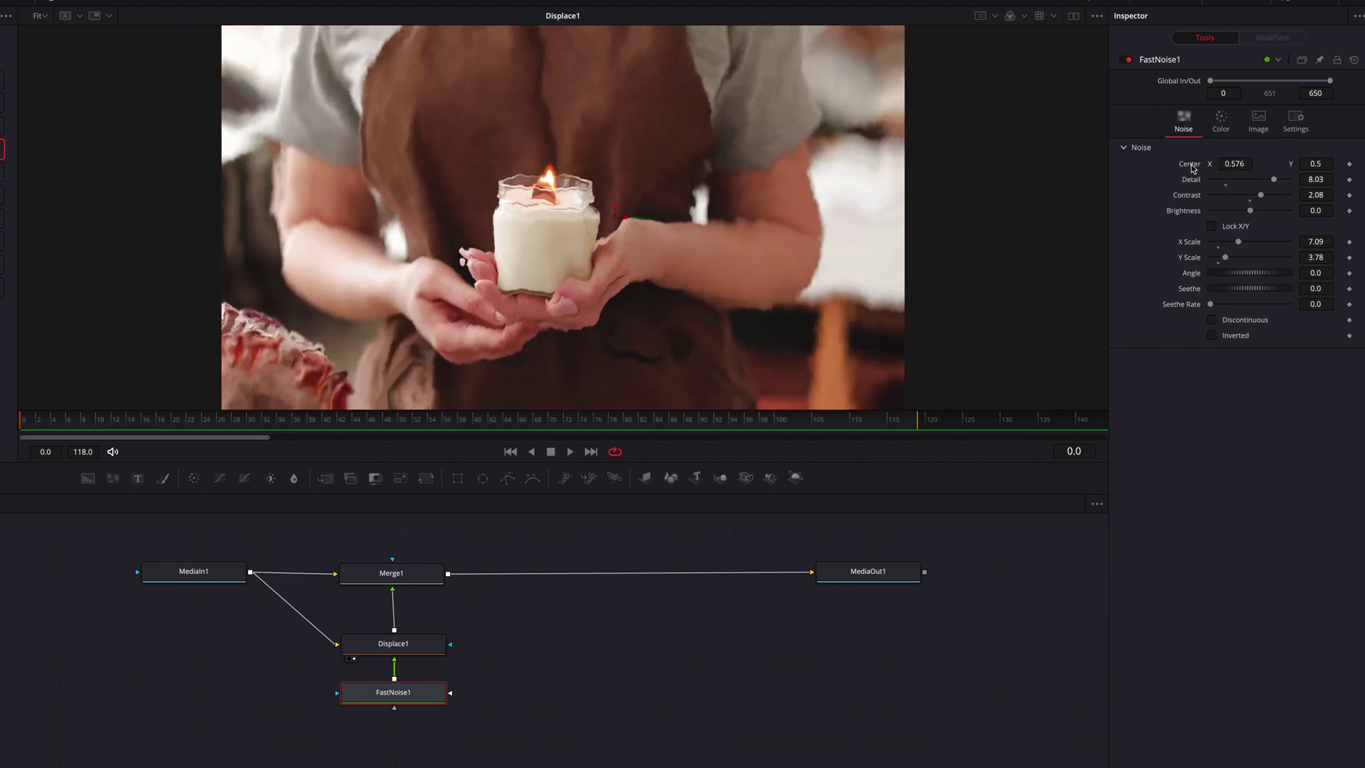
# - Preview MediaOut1 and mask Merge1 with a full-height Rectangle about 0.379 wide and 1.305 high
pyautogui.click(433, 577)
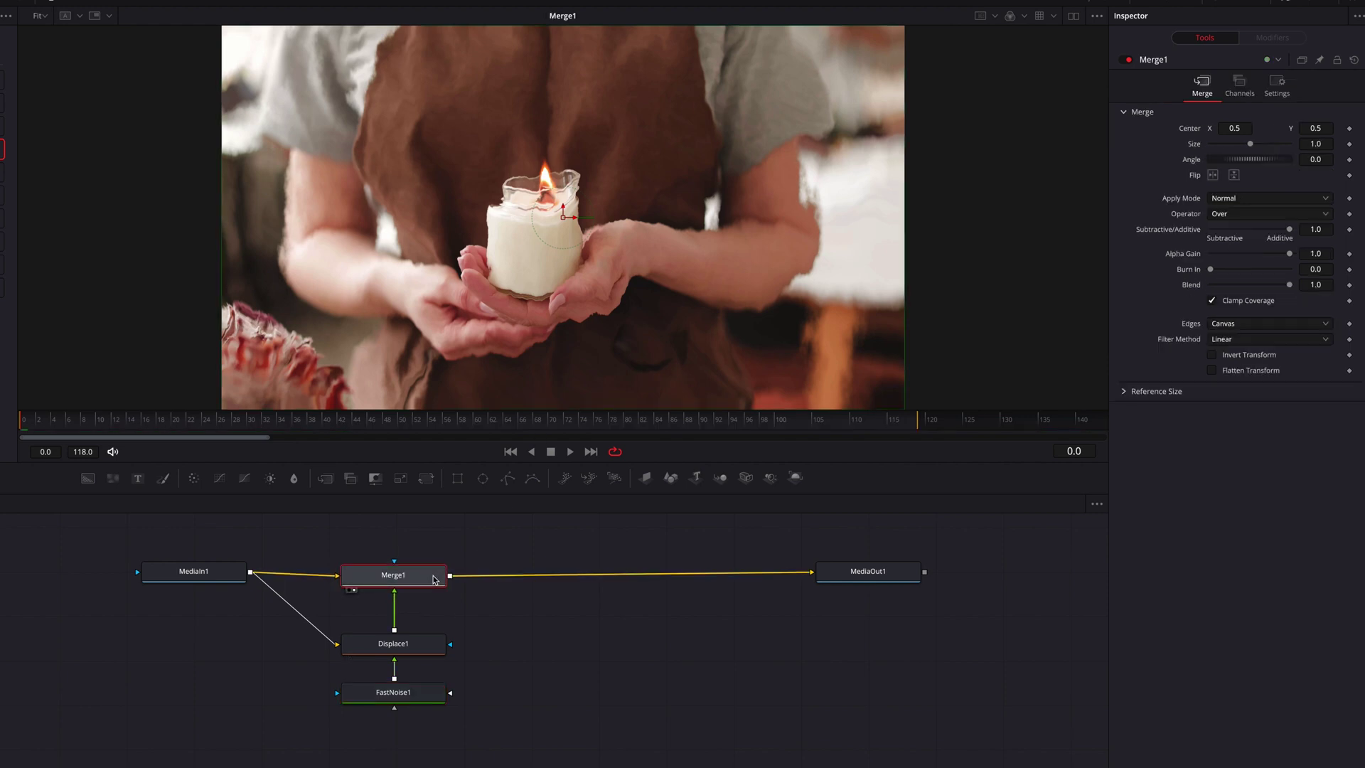
pyautogui.click(885, 570)
pyautogui.moveTo(458, 479); pyautogui.dragTo(415, 542)
pyautogui.moveTo(670, 121); pyautogui.dragTo(672, 0)
pyautogui.moveTo(734, 174); pyautogui.dragTo(692, 174)
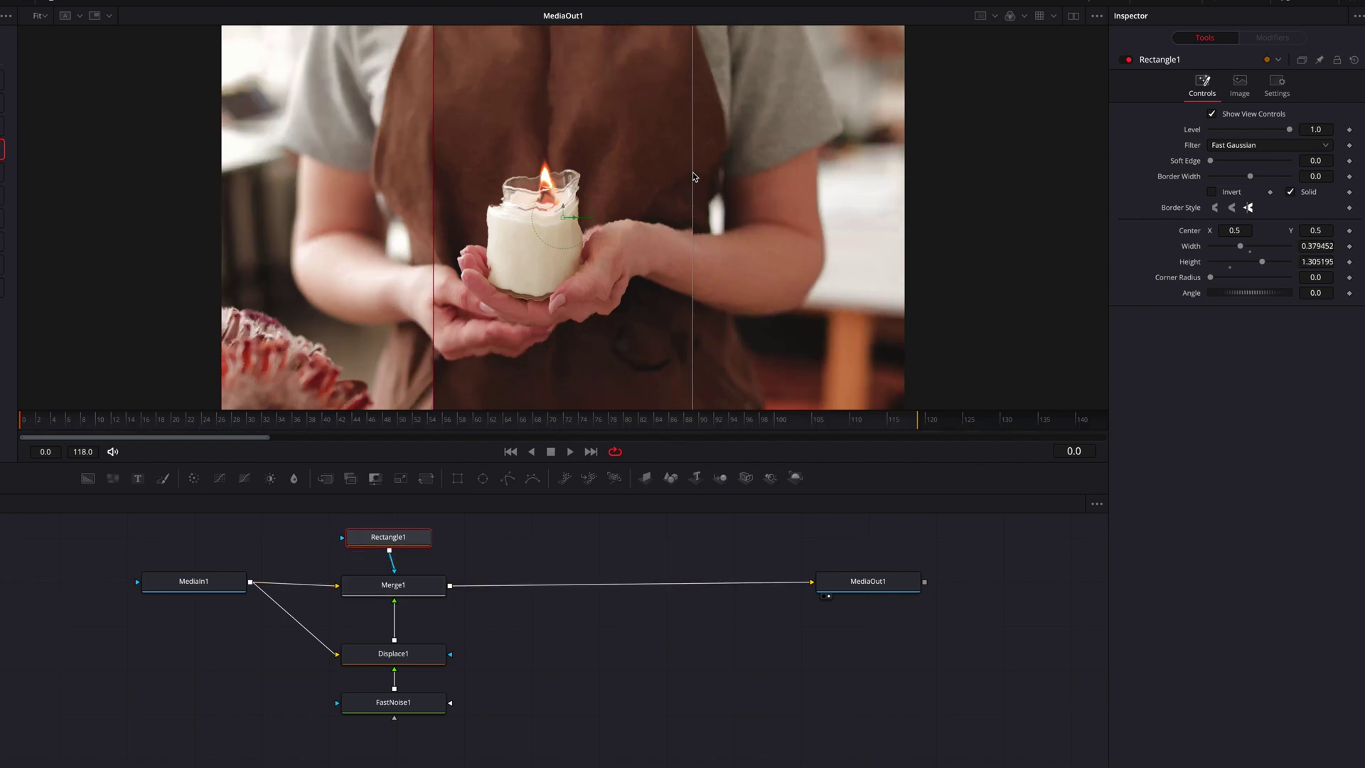
pyautogui.click(527, 672)
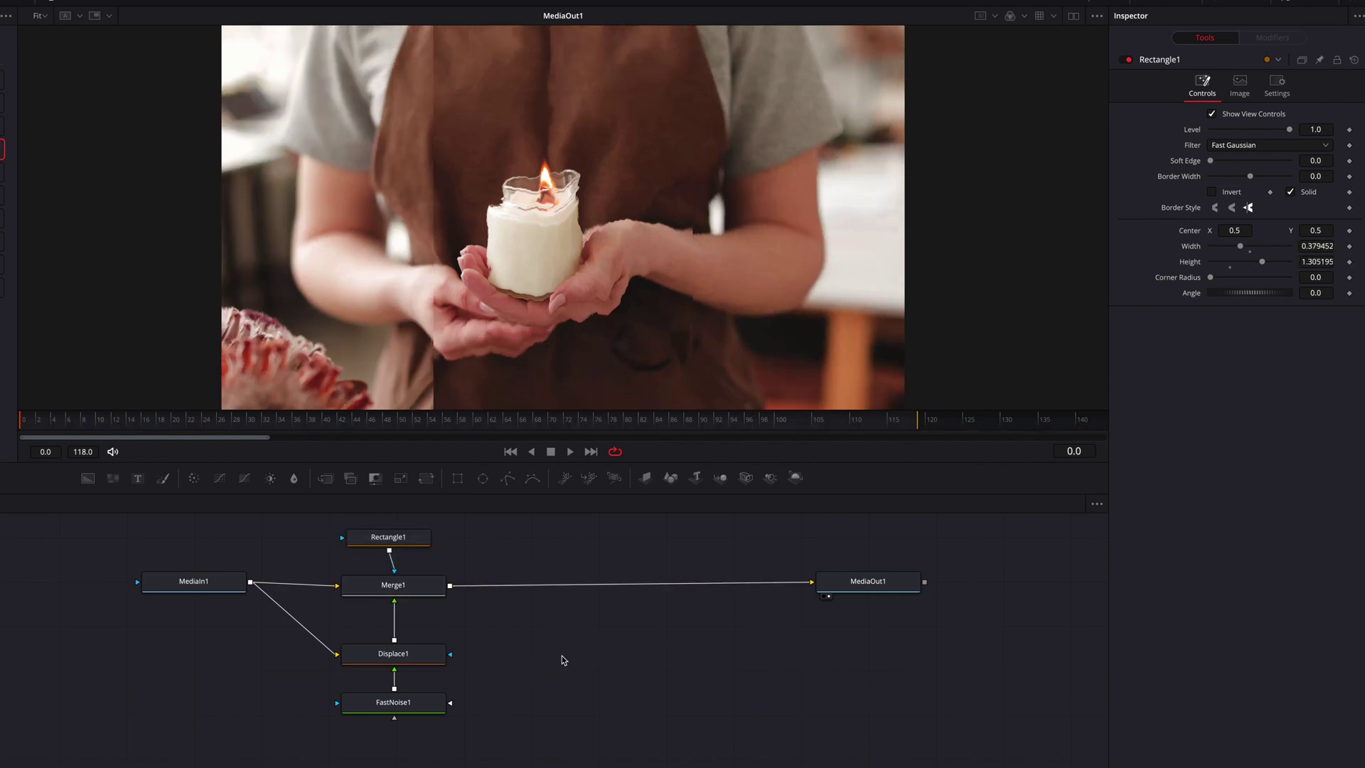
# - Insert a BrightnessContrast node between MediaIn1 and Displace1, adjust its levels, and make room beside MediaIn1
pyautogui.moveTo(272, 481); pyautogui.dragTo(253, 662)
pyautogui.moveTo(1320, 145); pyautogui.dragTo(1350, 129)
pyautogui.moveTo(1313, 193); pyautogui.dragTo(1329, 194)
pyautogui.moveTo(197, 585); pyautogui.dragTo(160, 585)
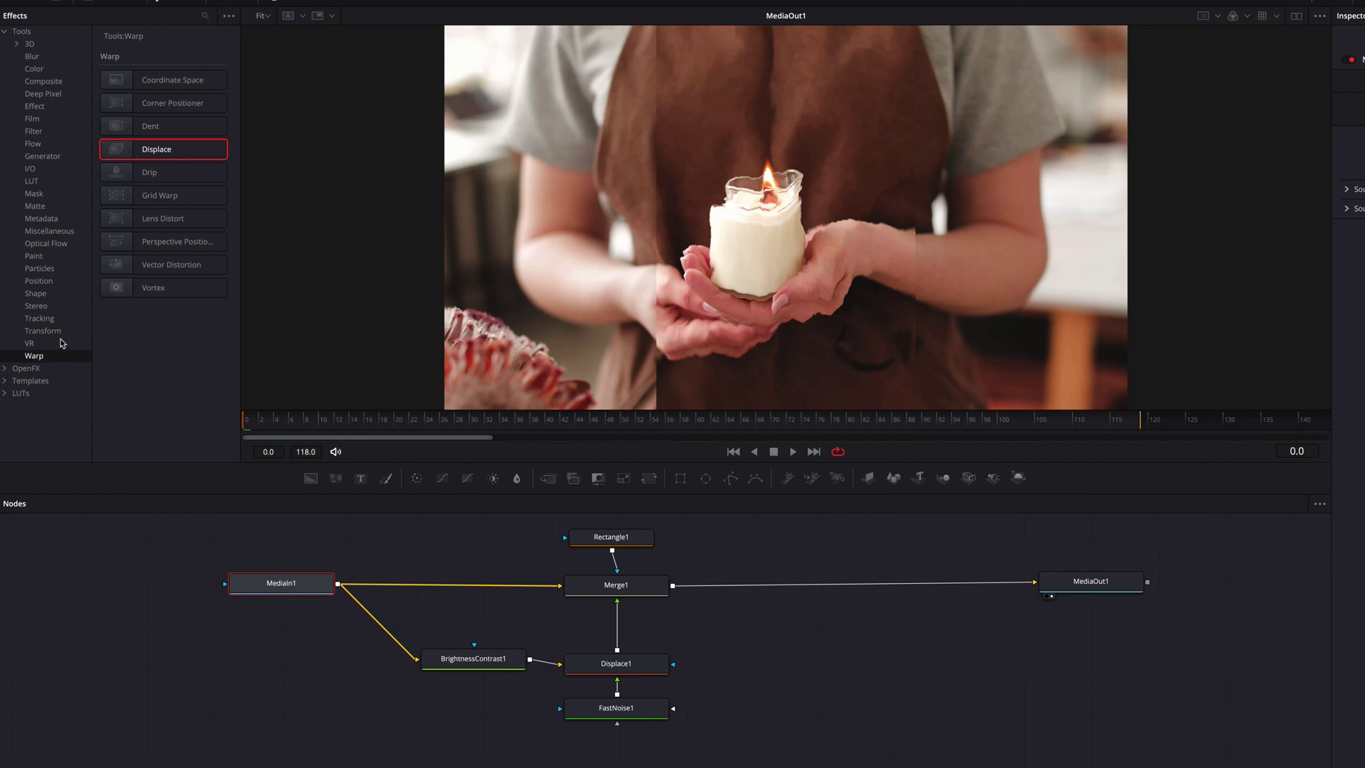
# - Insert a Prism Blur between MediaIn1 and BrightnessContrast1 with Blur Strength 0.244, Aberration Distance 0.032 and Aberration Strength 1.0
pyautogui.click(5, 368)
pyautogui.scroll(-3, 57, 397)
pyautogui.click(56, 393)
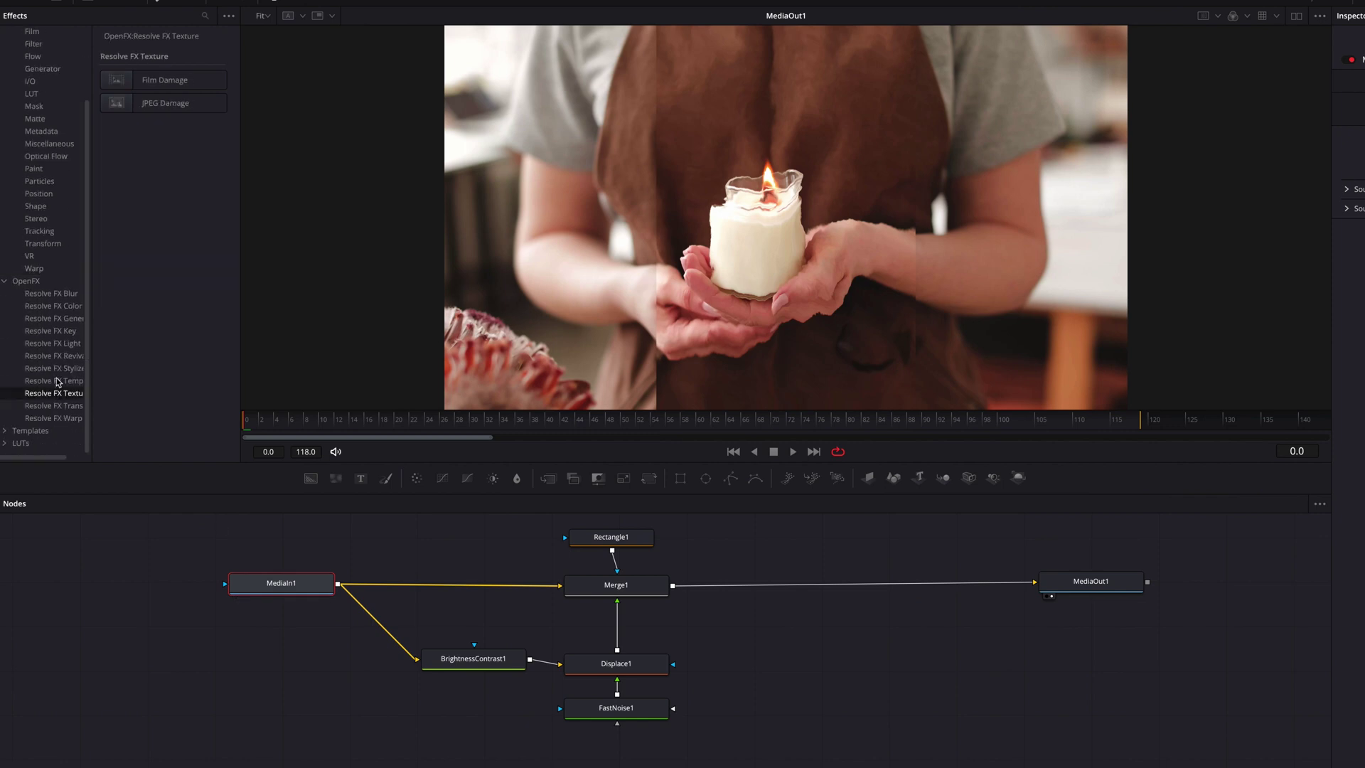
pyautogui.click(60, 369)
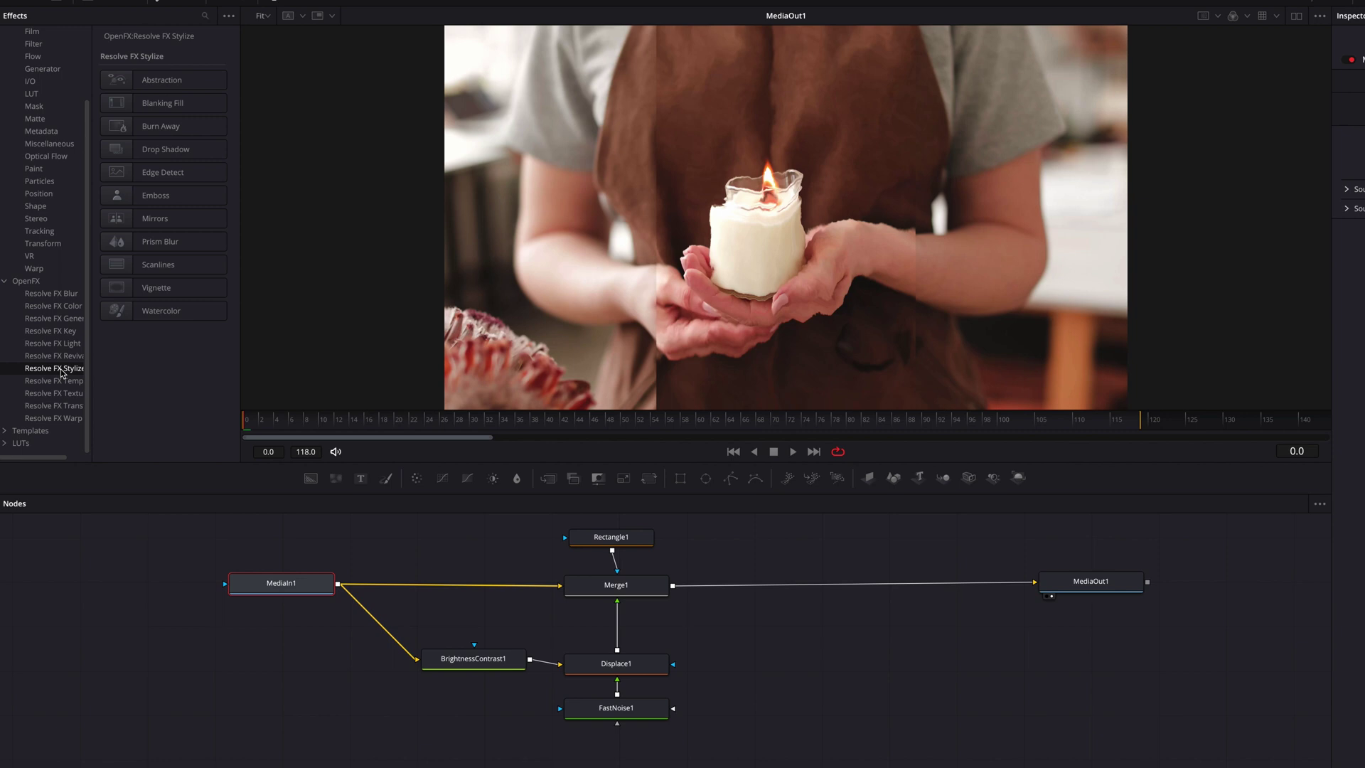
pyautogui.moveTo(160, 242); pyautogui.dragTo(335, 653)
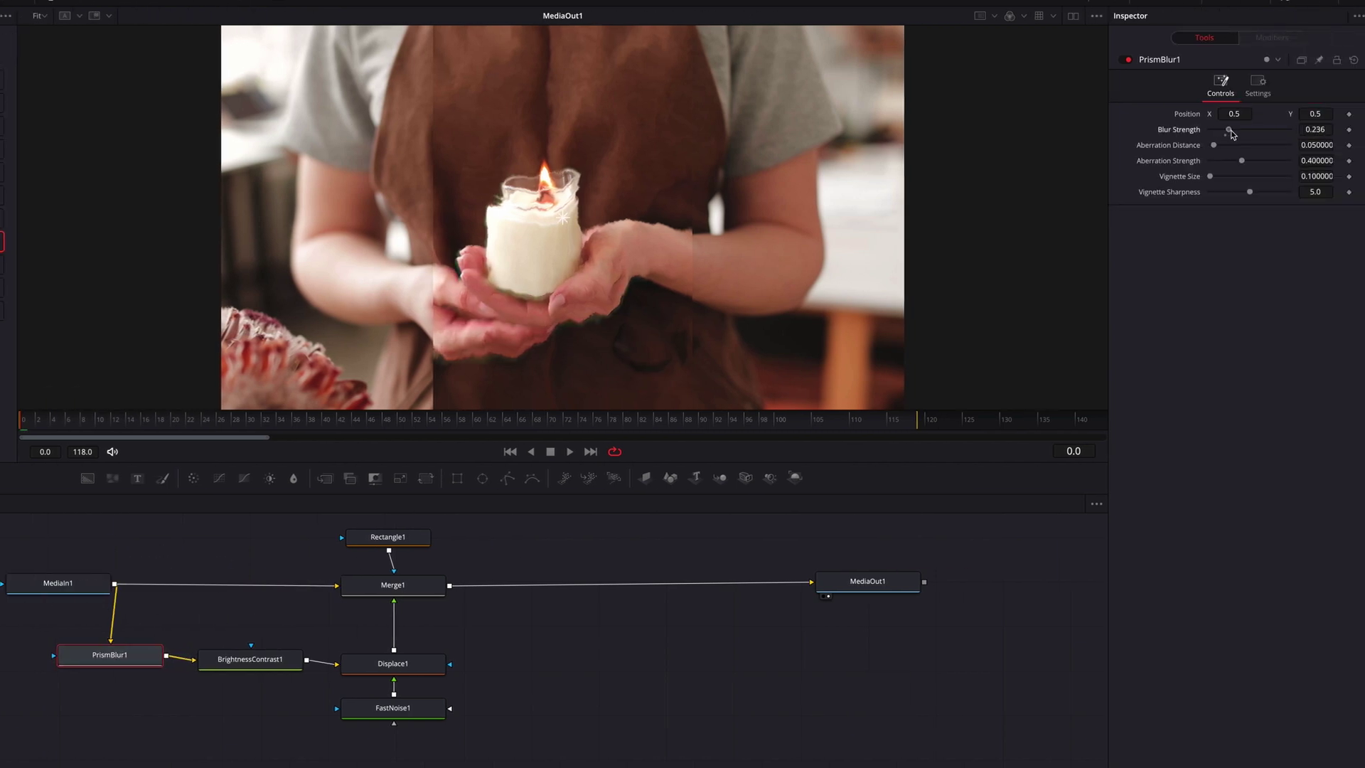
pyautogui.moveTo(1230, 132); pyautogui.dragTo(1305, 145)
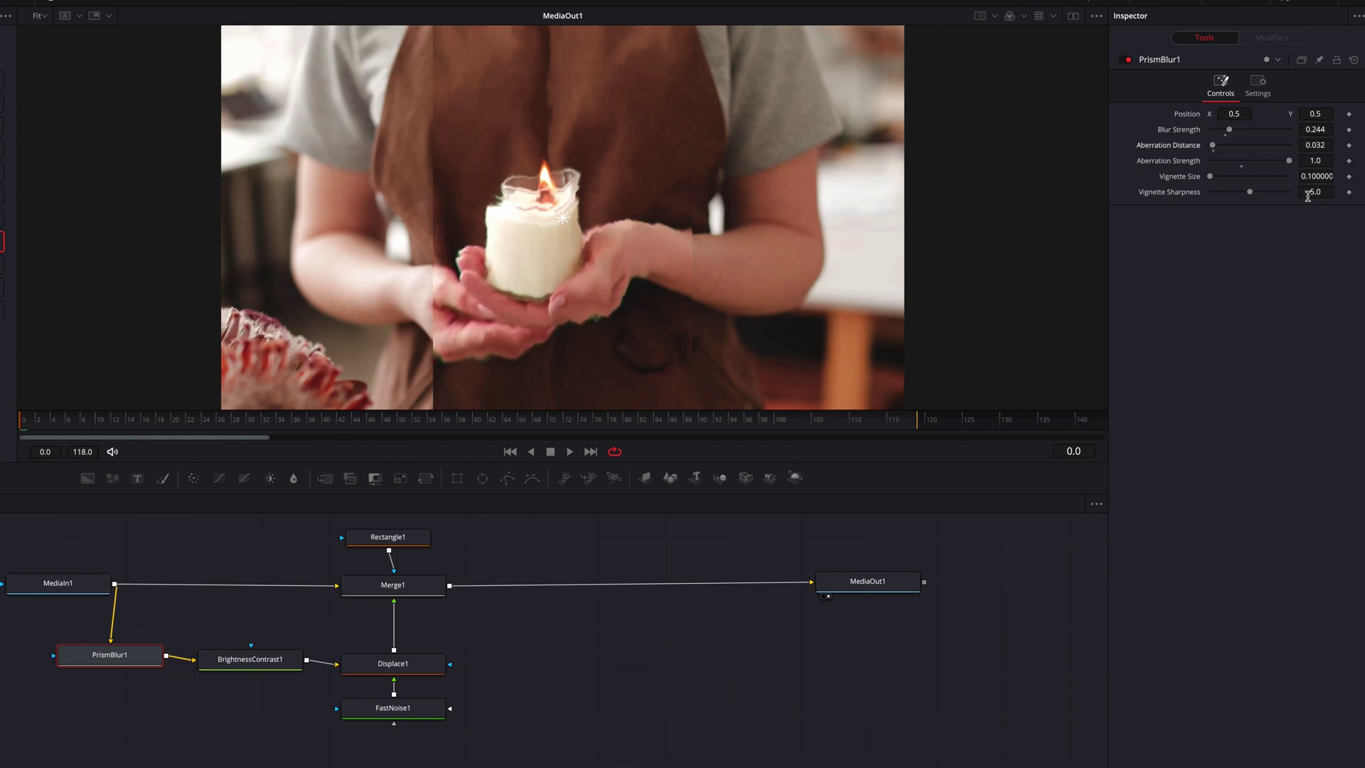
# - Toggle the color channels that PrismBlur1 processes, including green, to vary the colored fringing
pyautogui.moveTo(413, 533); pyautogui.dragTo(415, 532)
pyautogui.click(153, 664)
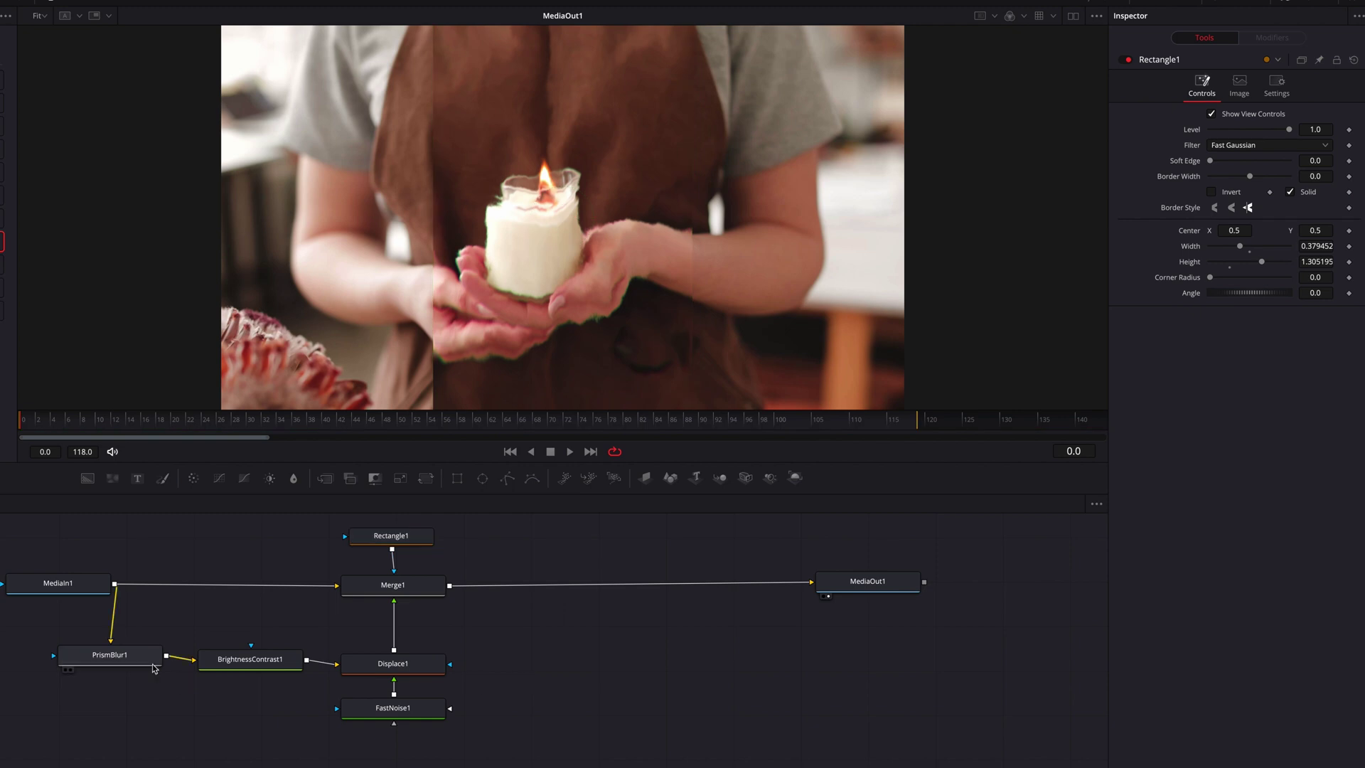
pyautogui.click(1257, 85)
pyautogui.click(1230, 160)
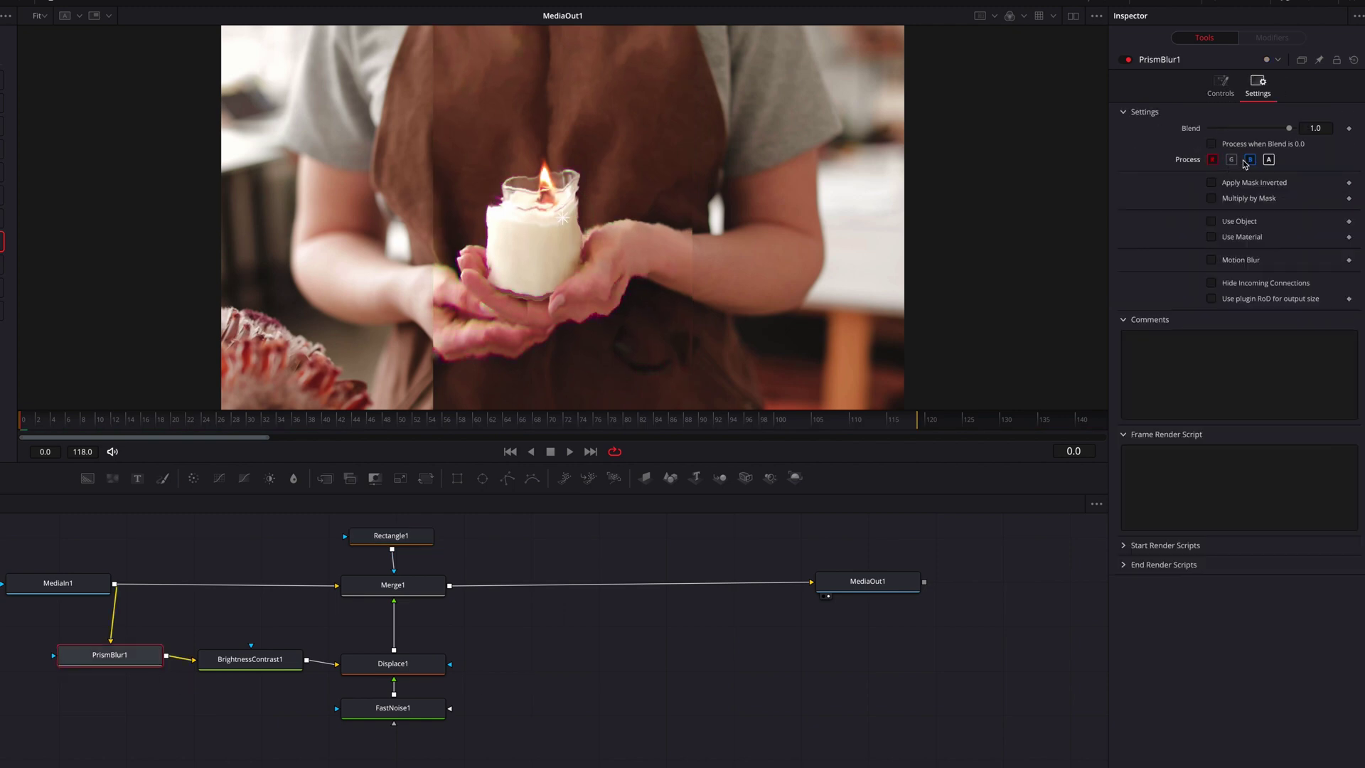
pyautogui.click(1231, 161)
pyautogui.click(1233, 162)
pyautogui.click(1229, 161)
pyautogui.click(1220, 85)
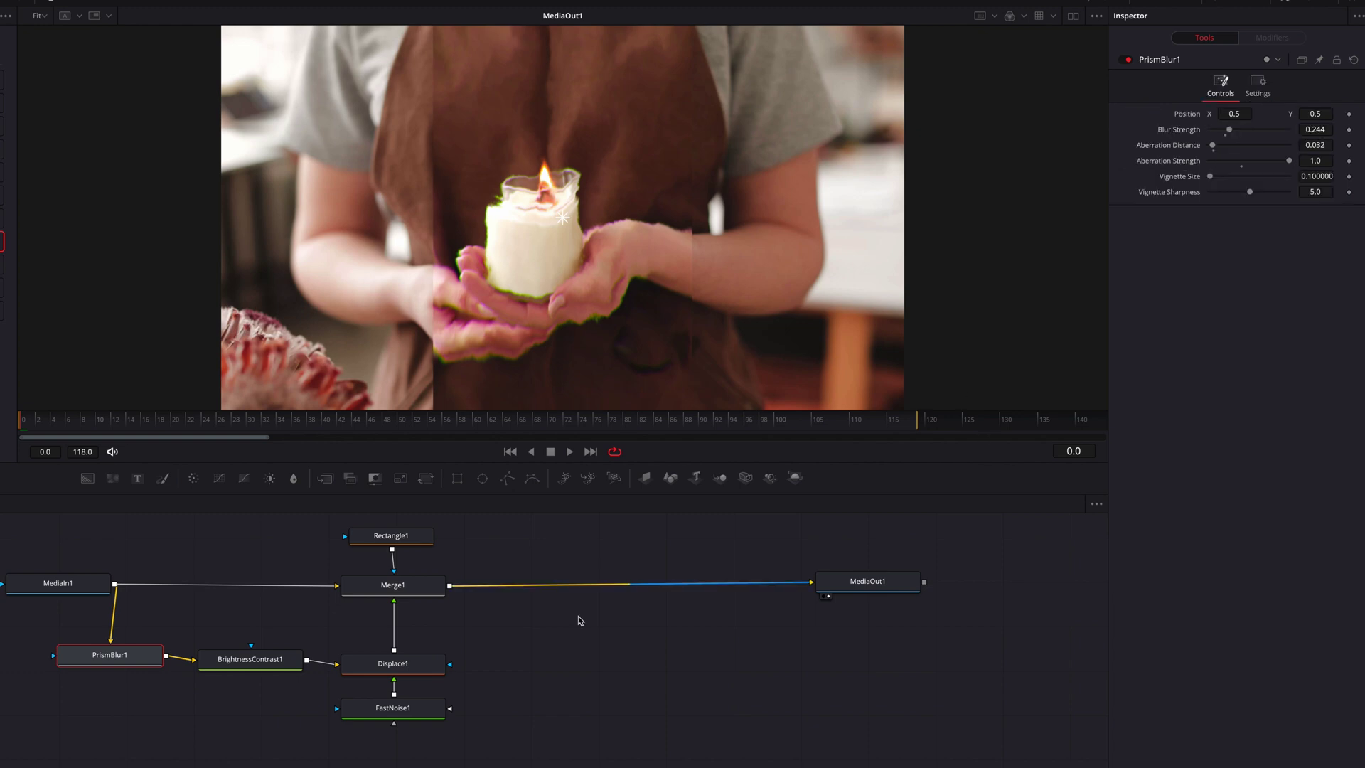
# - Paste two linked instances of Rectangle1 above the main chain and feed the first instance into the second
pyautogui.click(434, 541)
pyautogui.click(636, 539)
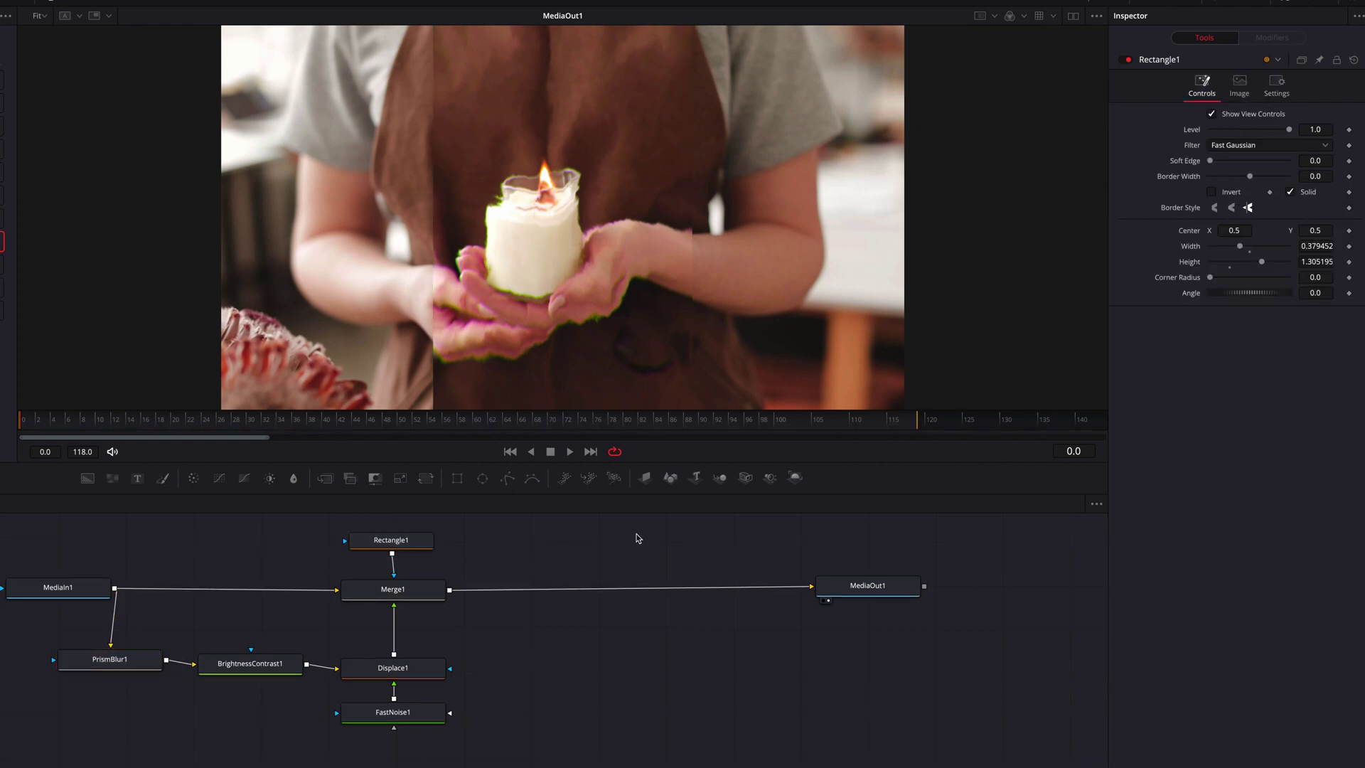
pyautogui.hotkey('ctrl', 'shift', 'v')
pyautogui.hotkey('ctrl', 'shift', 'v')
pyautogui.moveTo(738, 540); pyautogui.dragTo(617, 577)
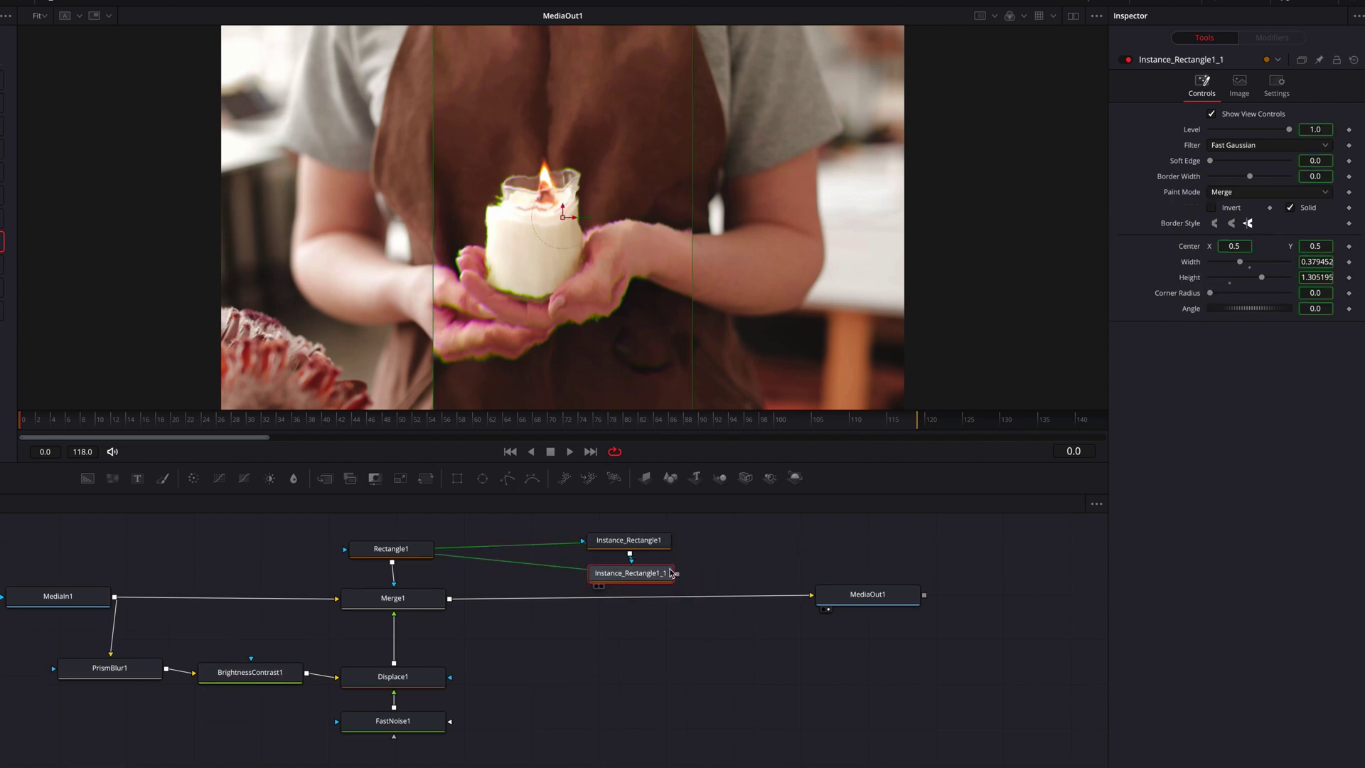
pyautogui.moveTo(867, 595); pyautogui.dragTo(868, 607)
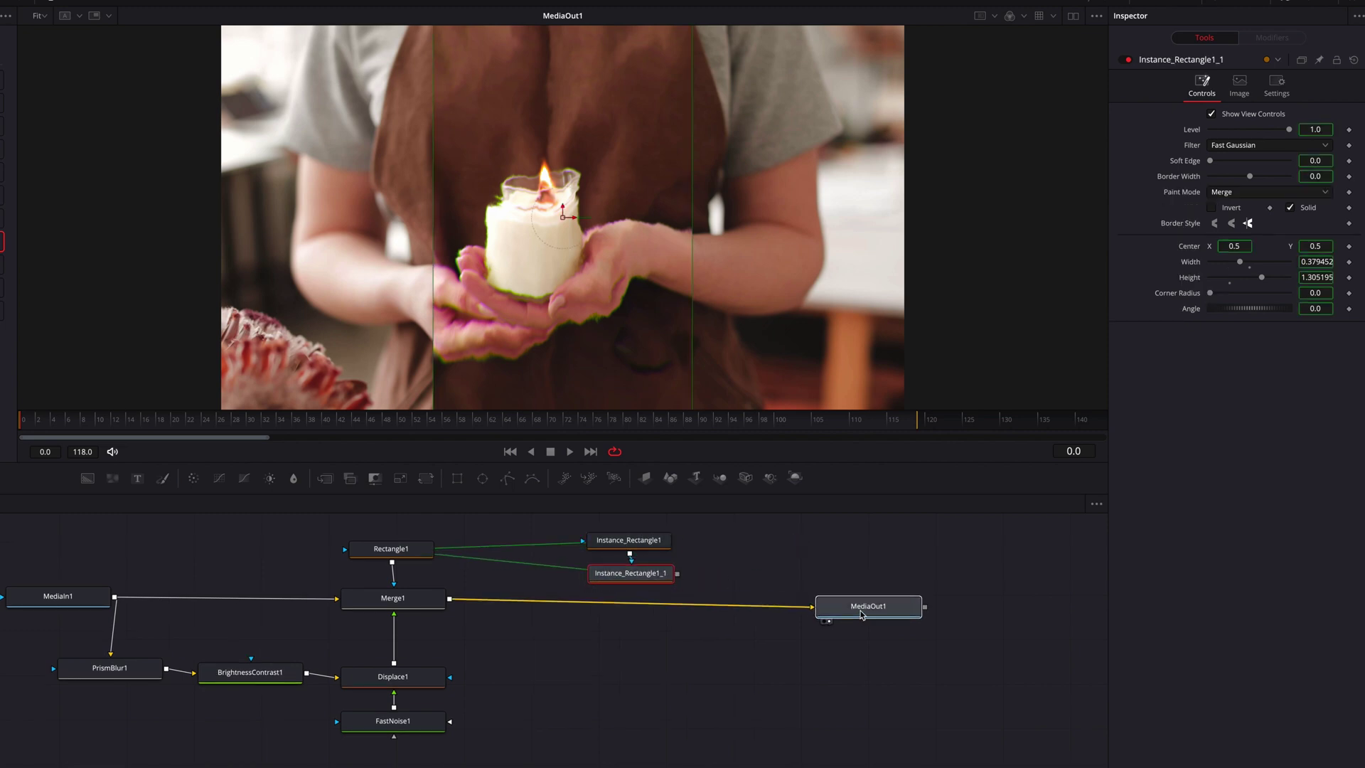
# - Deinstance the Paint Mode of Instance_Rectangle1_1 and set it to Invert
pyautogui.click(647, 579)
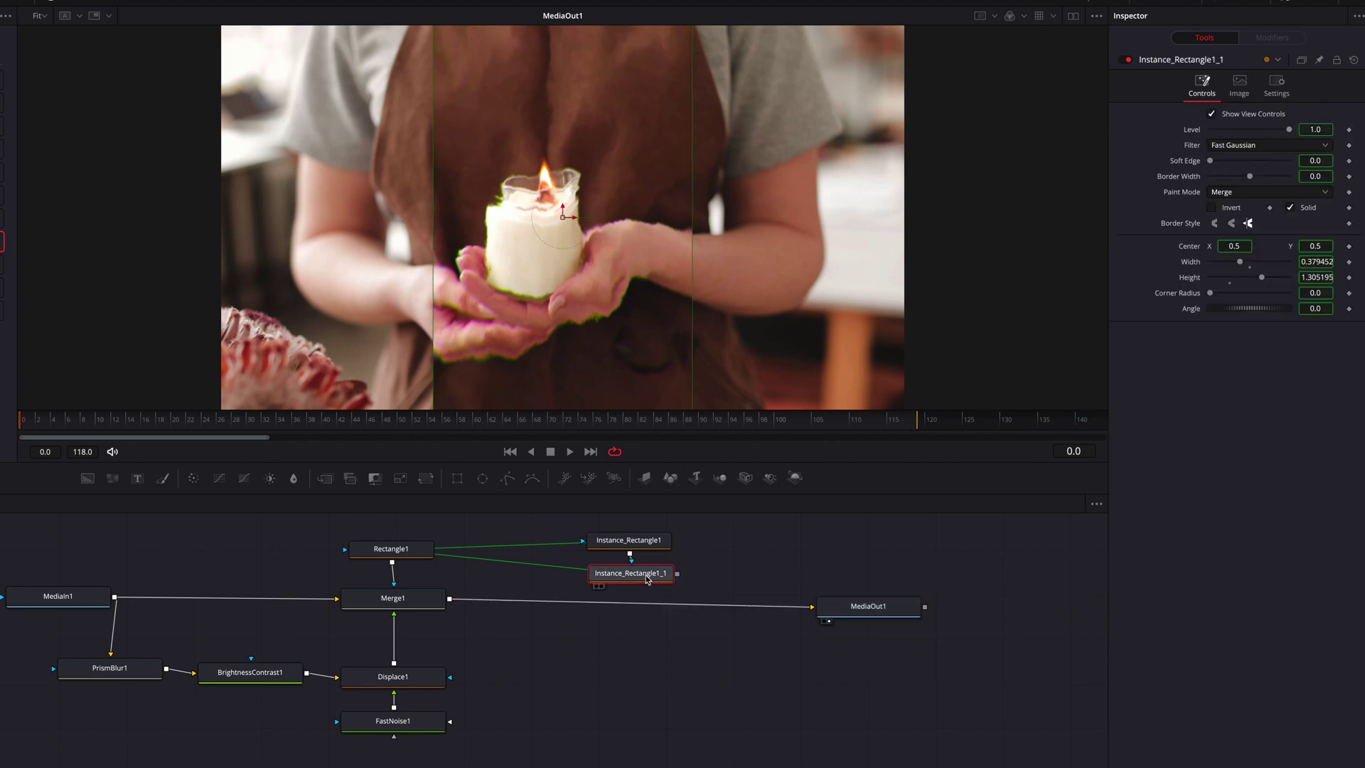
pyautogui.rightClick(1184, 193)
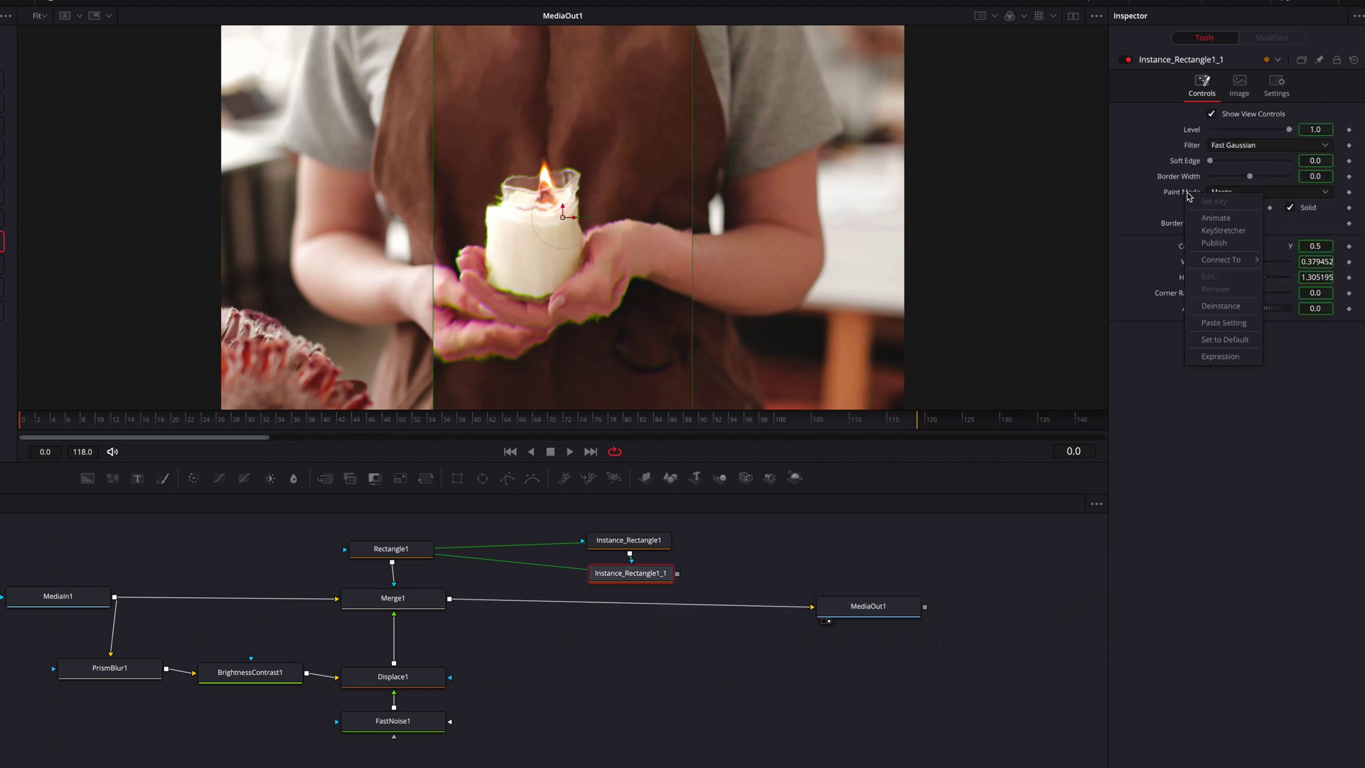
pyautogui.click(1220, 305)
pyautogui.click(1263, 193)
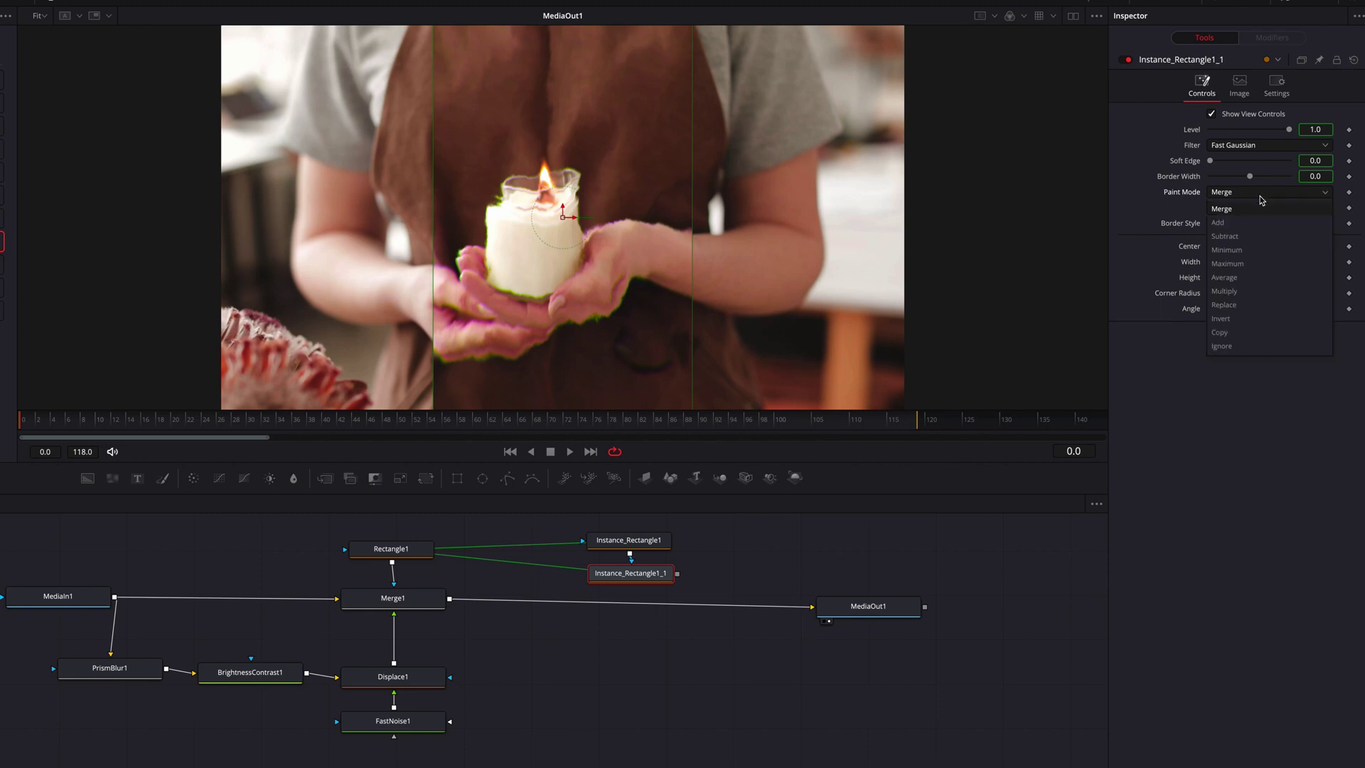
pyautogui.click(1251, 321)
# - Deinstance the Soft Edge and Width of Instance_Rectangle1_1, and adjust its width independently
pyautogui.rightClick(1192, 163)
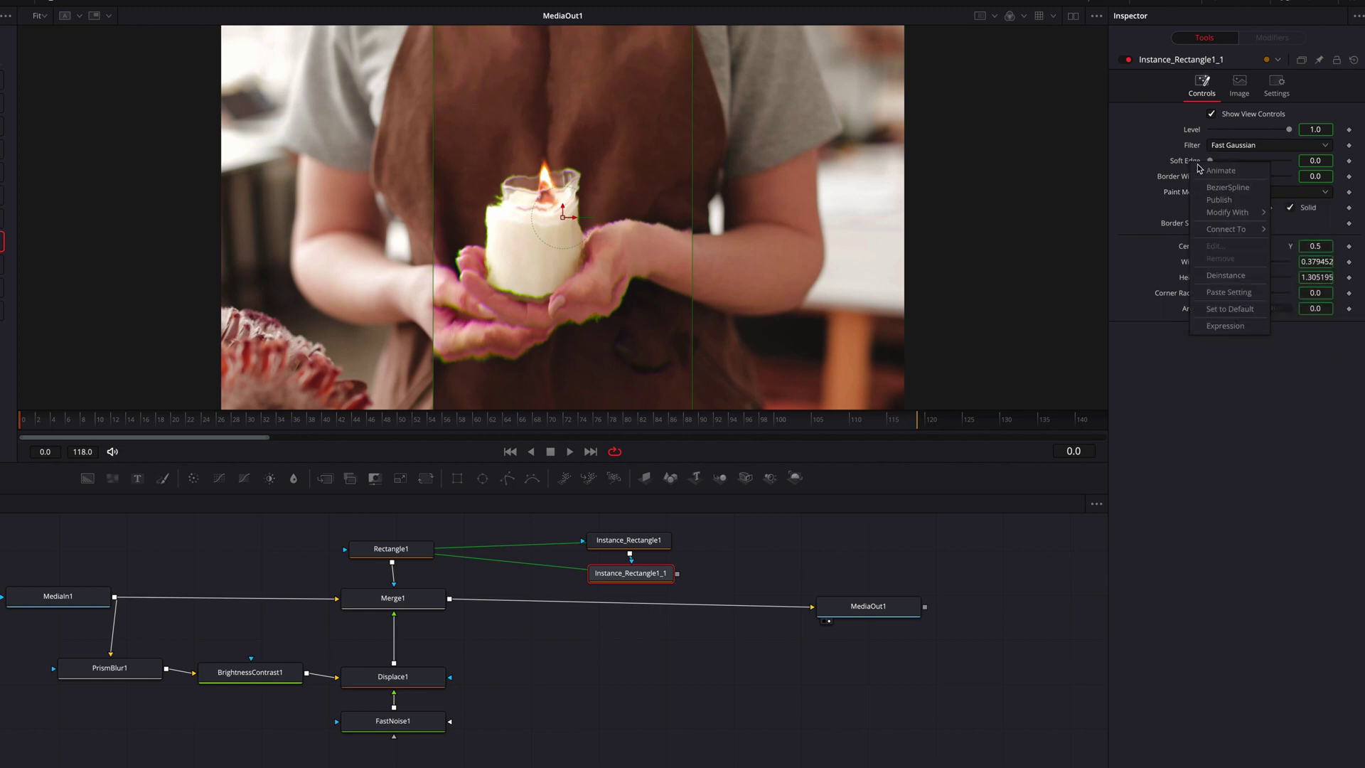
pyautogui.click(1240, 273)
pyautogui.rightClick(1196, 265)
pyautogui.click(1265, 377)
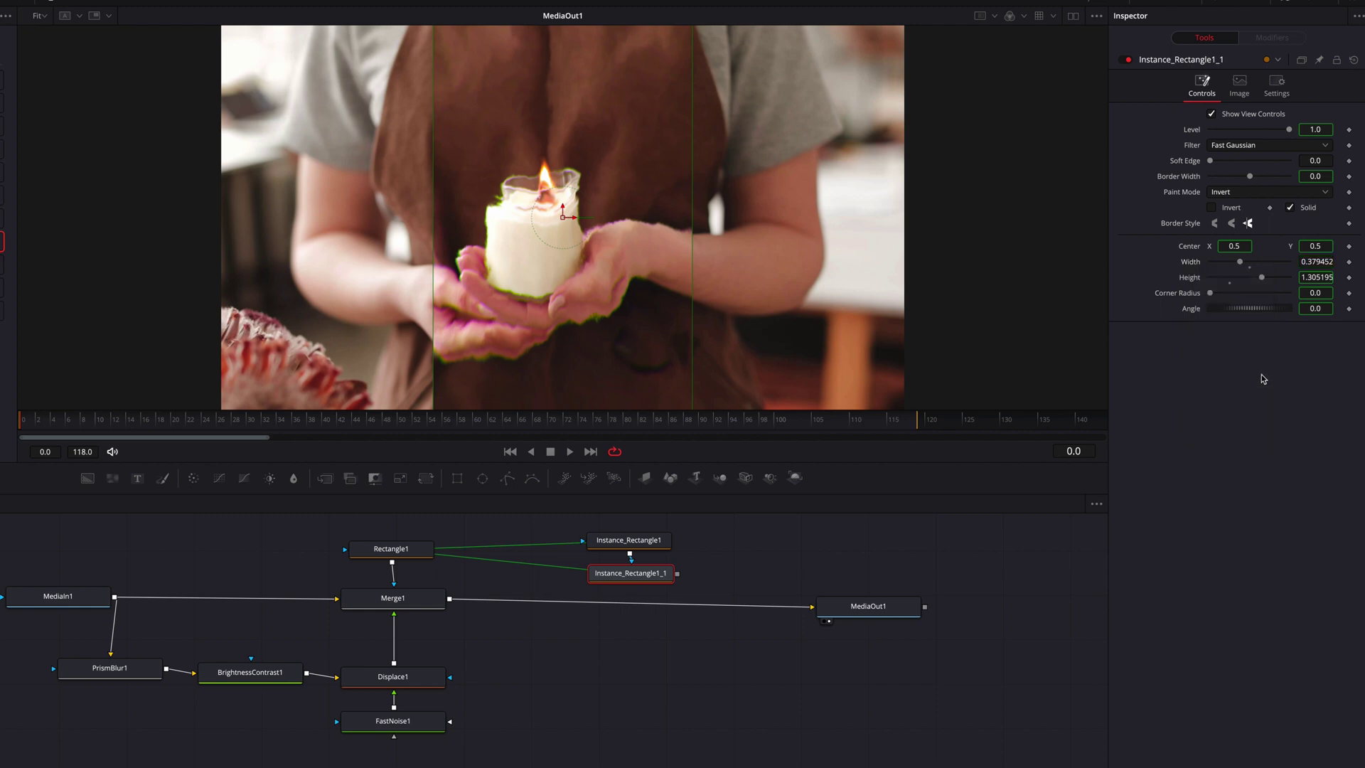
pyautogui.moveTo(1326, 259); pyautogui.dragTo(1317, 260)
# - Insert a Merge node between Merge1 and MediaOut1, masked by Instance_Rectangle1_1, and align Merge1 with it
pyautogui.moveTo(324, 478); pyautogui.dragTo(634, 608)
pyautogui.moveTo(639, 576); pyautogui.dragTo(649, 626)
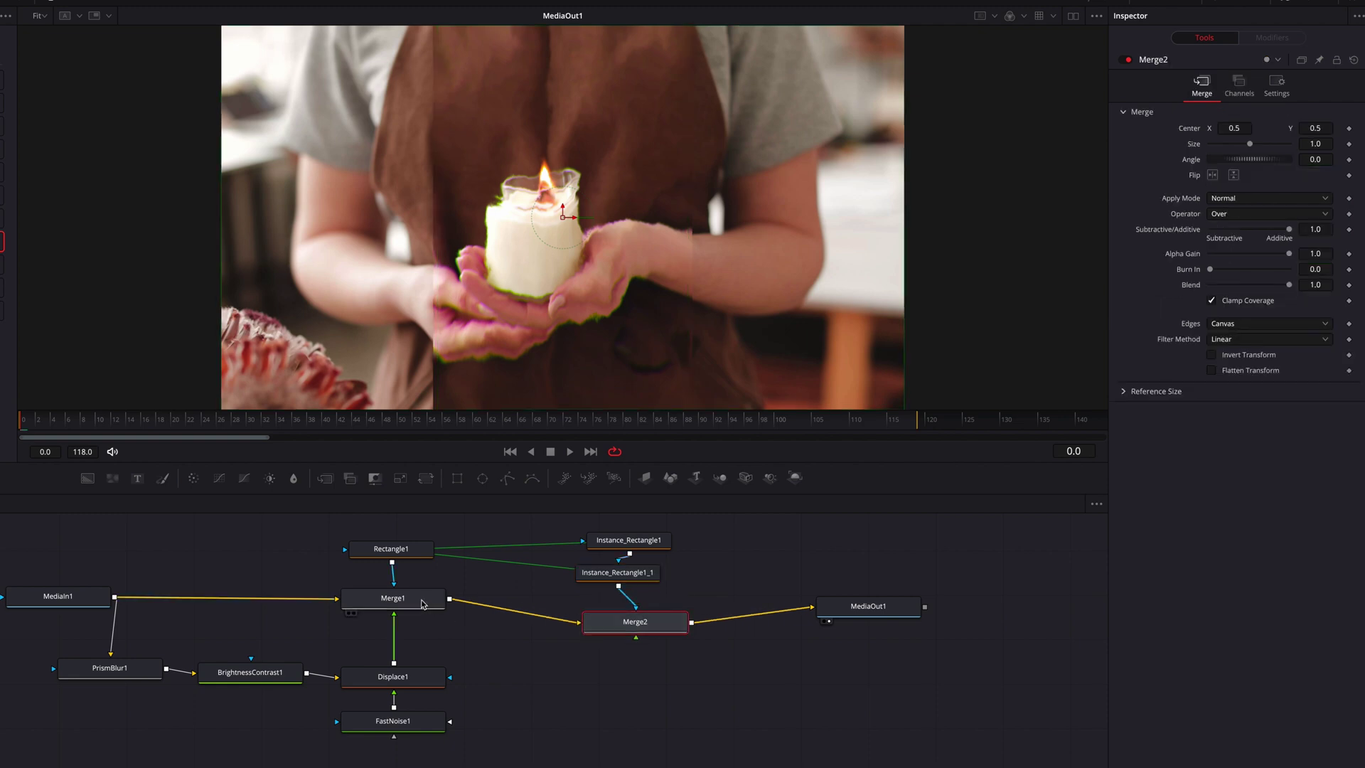
pyautogui.moveTo(422, 604); pyautogui.dragTo(420, 620)
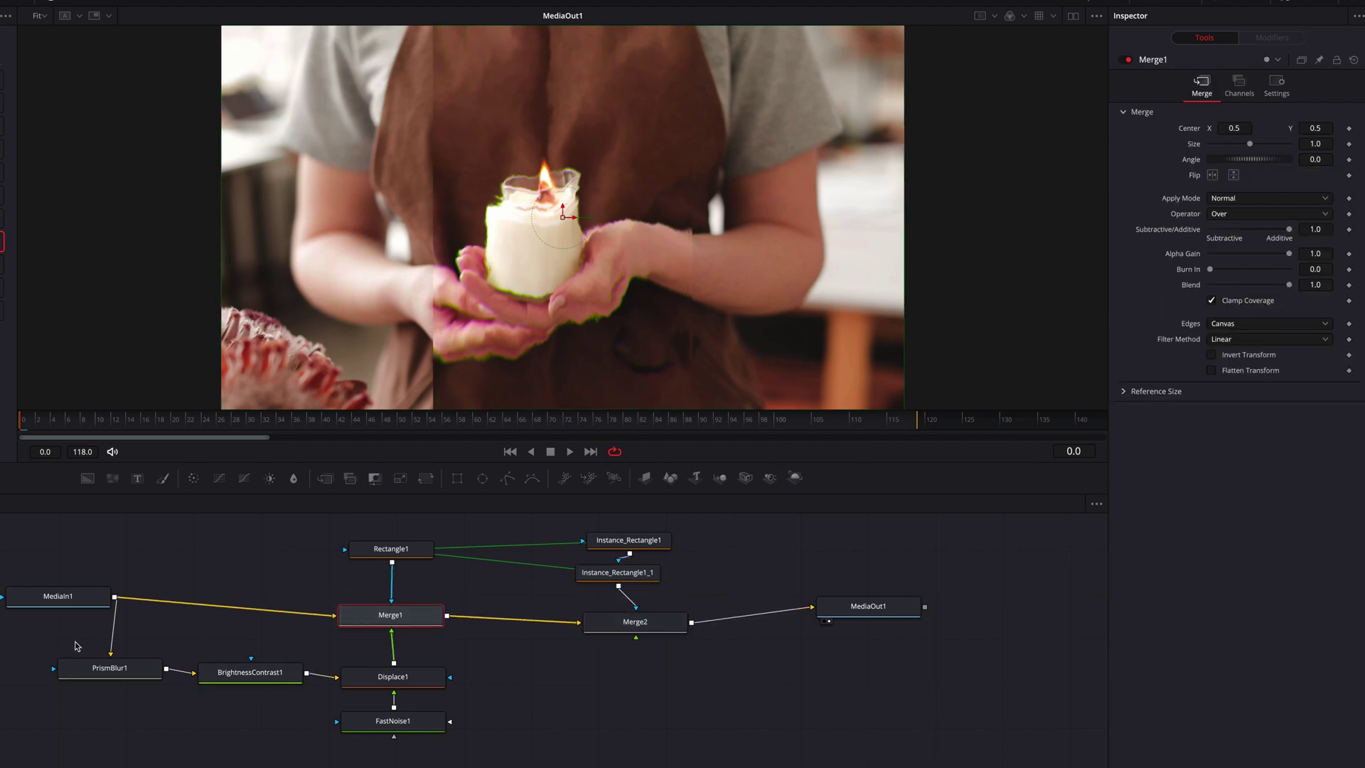
# - Duplicate the PrismBlur1, BrightnessContrast1, Displace1 and FastNoise1 chain into the empty area below Merge2
pyautogui.moveTo(80, 646); pyautogui.dragTo(388, 755)
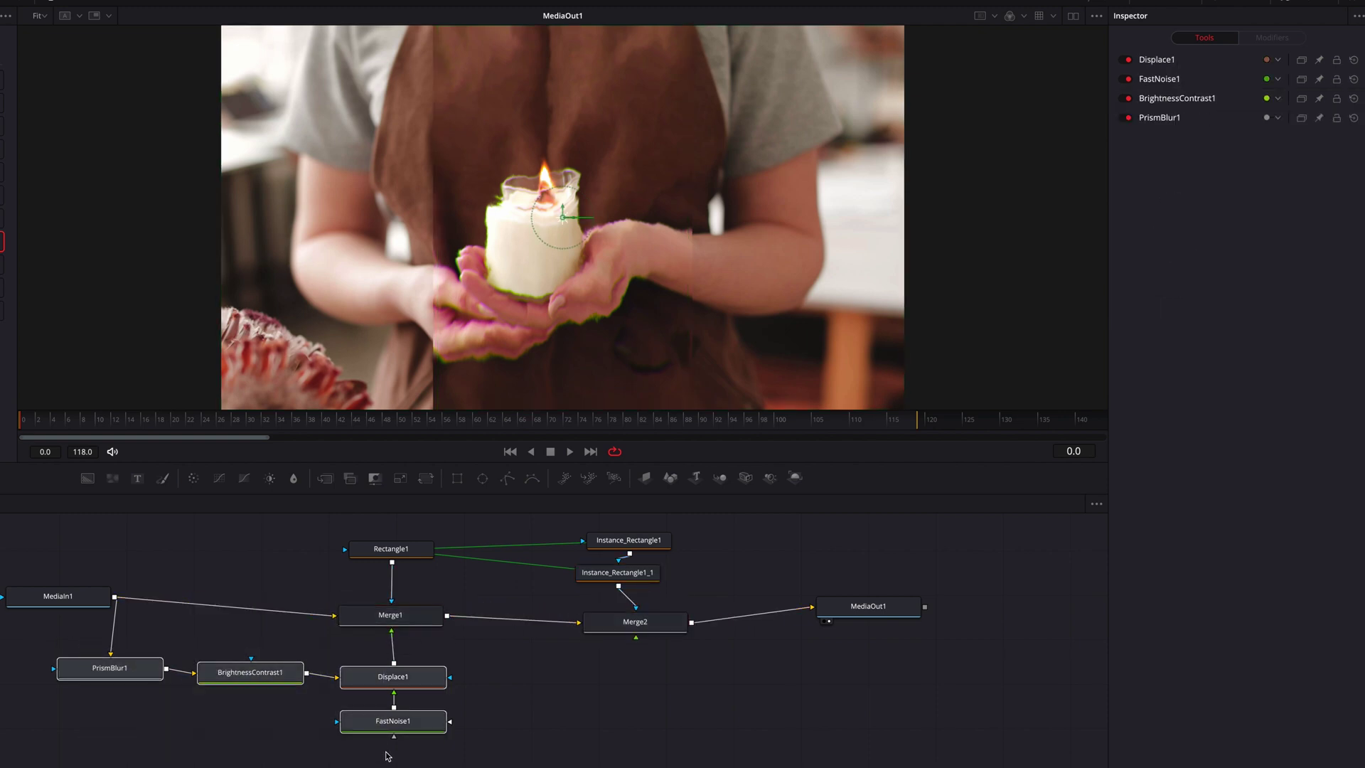
pyautogui.click(615, 707)
pyautogui.hotkey('ctrl', 'v')
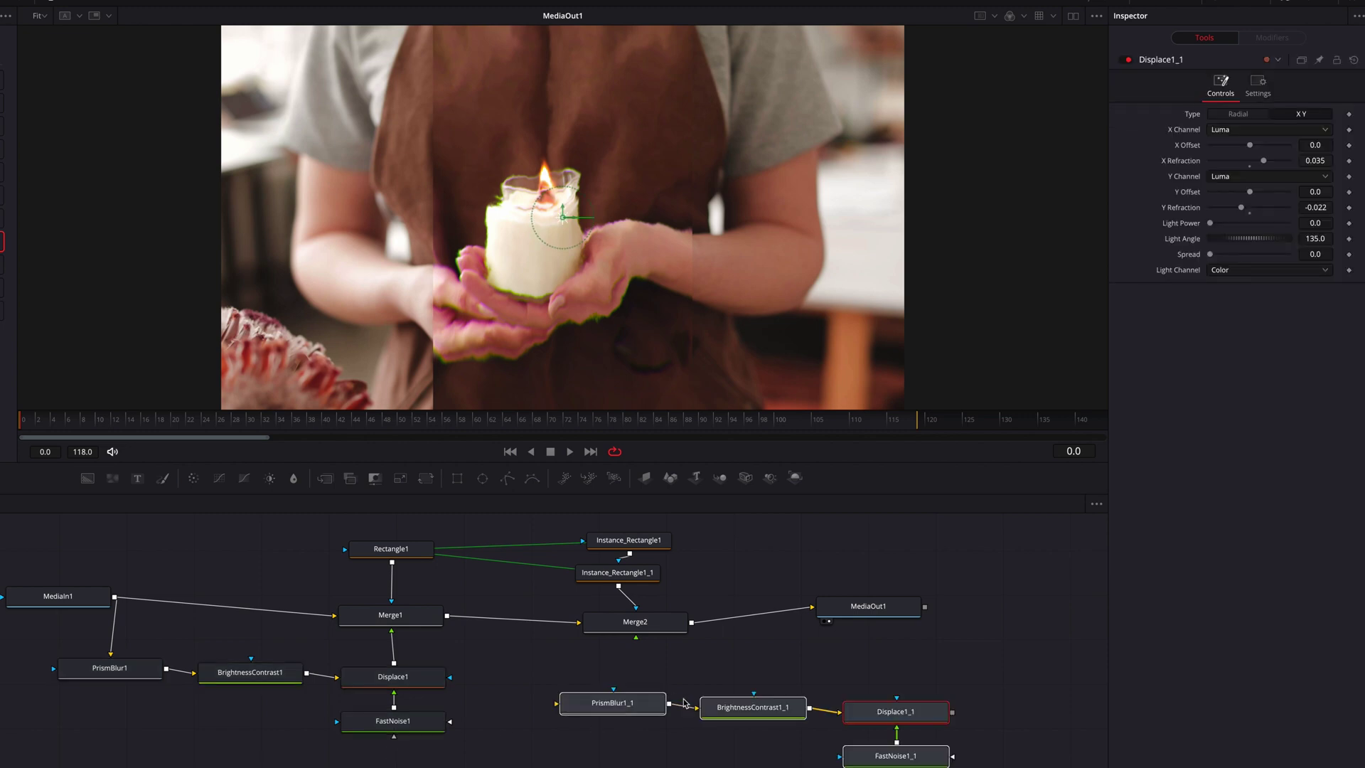
# - Feed MediaIn1 into PrismBlur1_1, rearrange the copied nodes, and connect Displace1_1 to Merge2's foreground input
pyautogui.moveTo(652, 671); pyautogui.dragTo(828, 758)
pyautogui.click(737, 651)
pyautogui.moveTo(532, 701); pyautogui.dragTo(535, 739)
pyautogui.moveTo(115, 597); pyautogui.dragTo(486, 740)
pyautogui.moveTo(673, 704); pyautogui.dragTo(665, 738)
pyautogui.moveTo(784, 707); pyautogui.dragTo(622, 688)
pyautogui.moveTo(806, 752); pyautogui.dragTo(770, 693)
pyautogui.moveTo(679, 693); pyautogui.dragTo(636, 640)
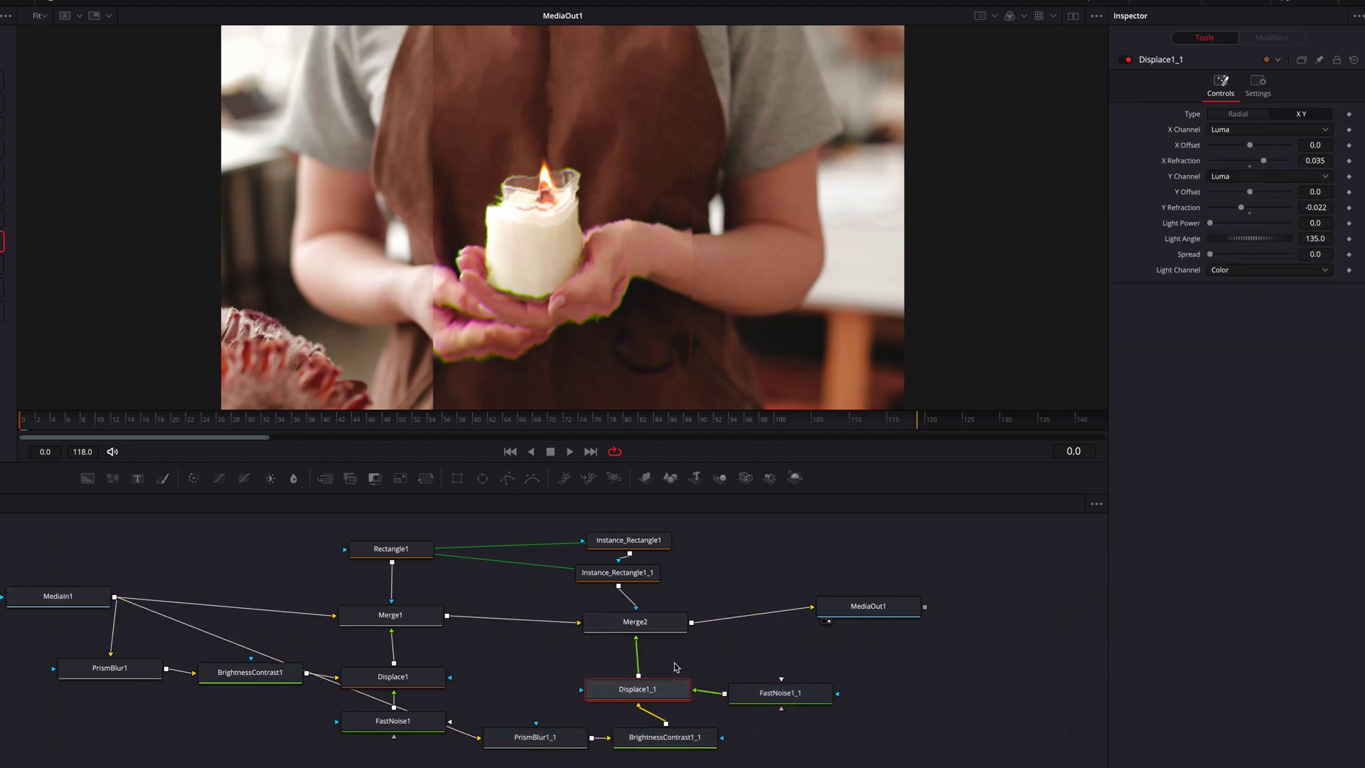
# - Tidy the copied chain so Displace1_1 sits directly under Merge2 with FastNoise1_1 level beside it
pyautogui.moveTo(680, 740); pyautogui.dragTo(674, 741)
pyautogui.moveTo(553, 742); pyautogui.dragTo(549, 742)
pyautogui.moveTo(654, 691); pyautogui.dragTo(657, 684)
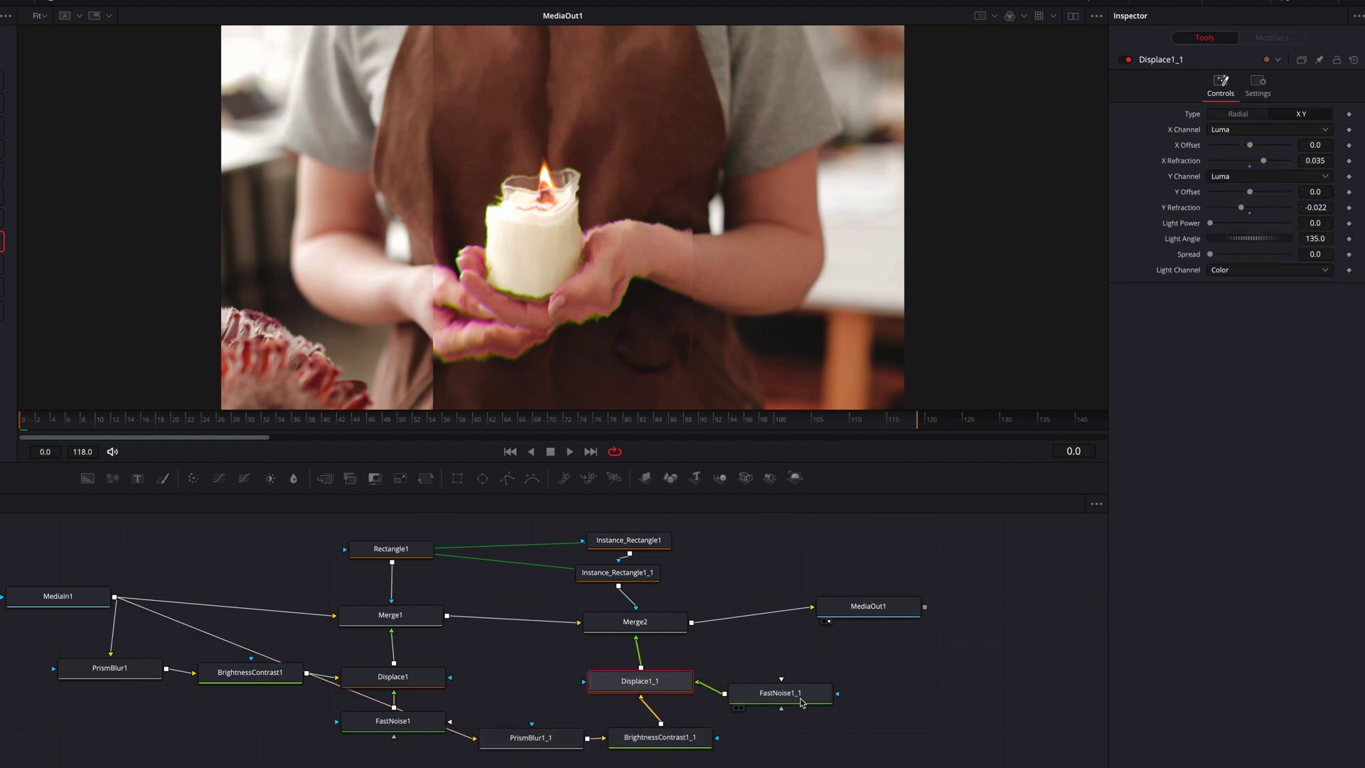
pyautogui.moveTo(802, 699); pyautogui.dragTo(803, 686)
# - View FastNoise1_1 and set its X Scale to 20.0, Y Scale to 0.0 and Contrast to 2.78 for vertical streaks
pyautogui.press('1')
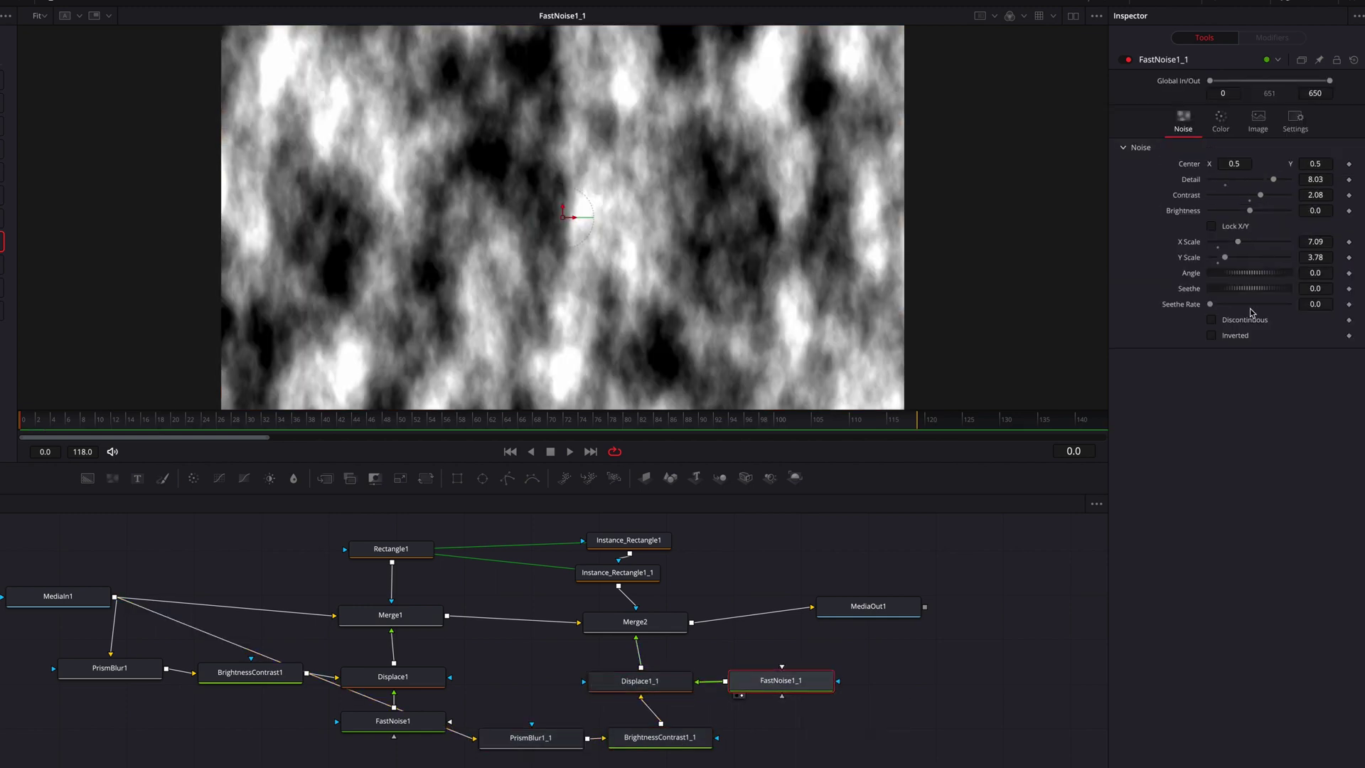
pyautogui.moveTo(1241, 243)
pyautogui.mouseDown()
pyautogui.moveTo(1271, 252)
pyautogui.moveTo(1211, 270)
pyautogui.moveTo(1278, 246)
pyautogui.moveTo(1297, 254)
pyautogui.mouseUp()
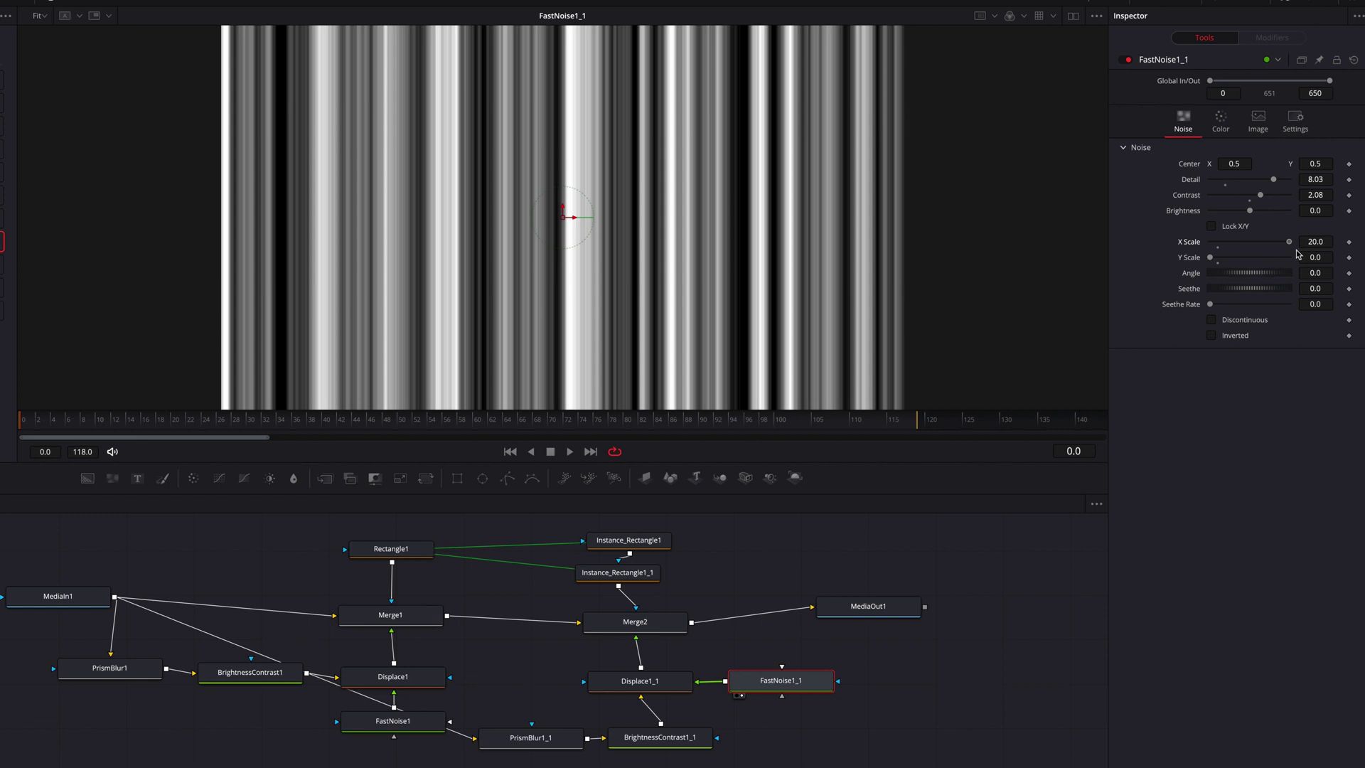
pyautogui.moveTo(1261, 196); pyautogui.dragTo(1268, 201)
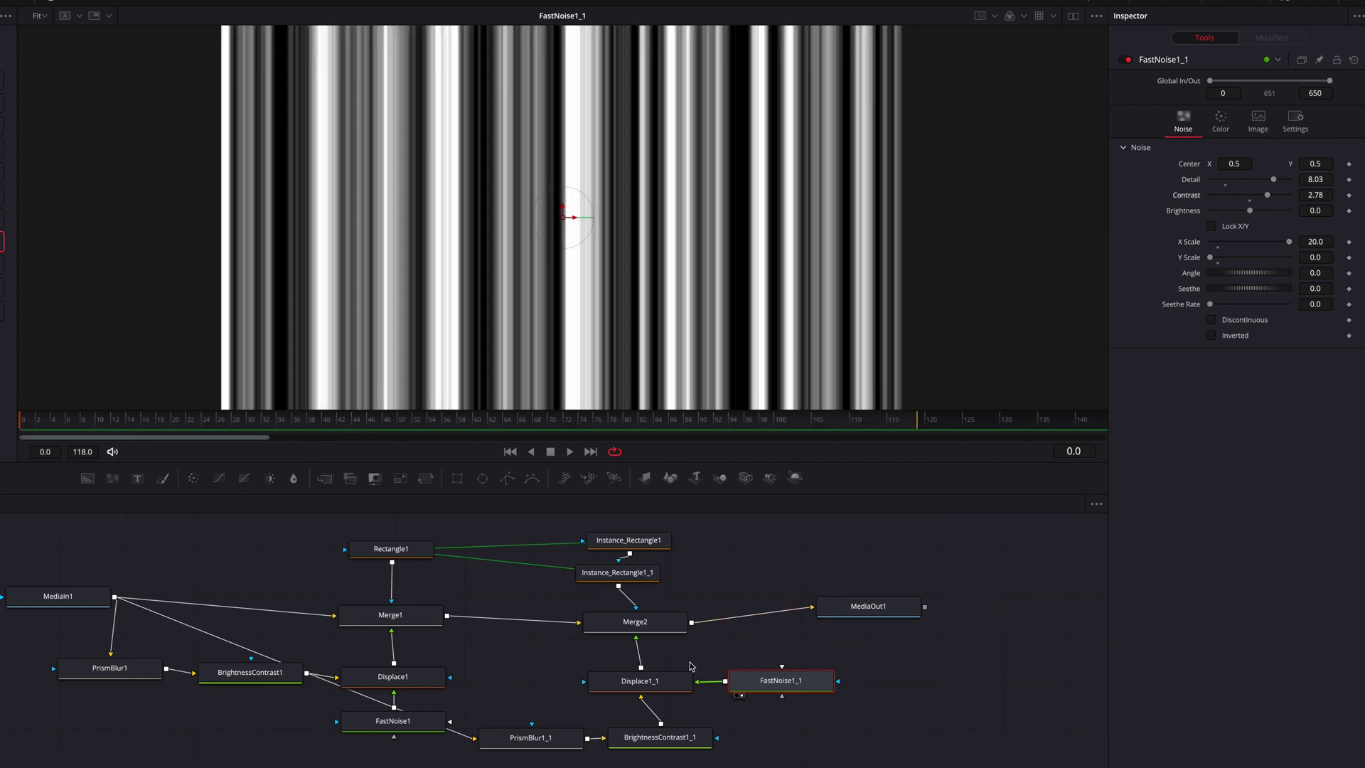
# - Preview the output of Displace1_1 and return the viewer to MediaOut1
pyautogui.click(667, 681)
pyautogui.press('1')
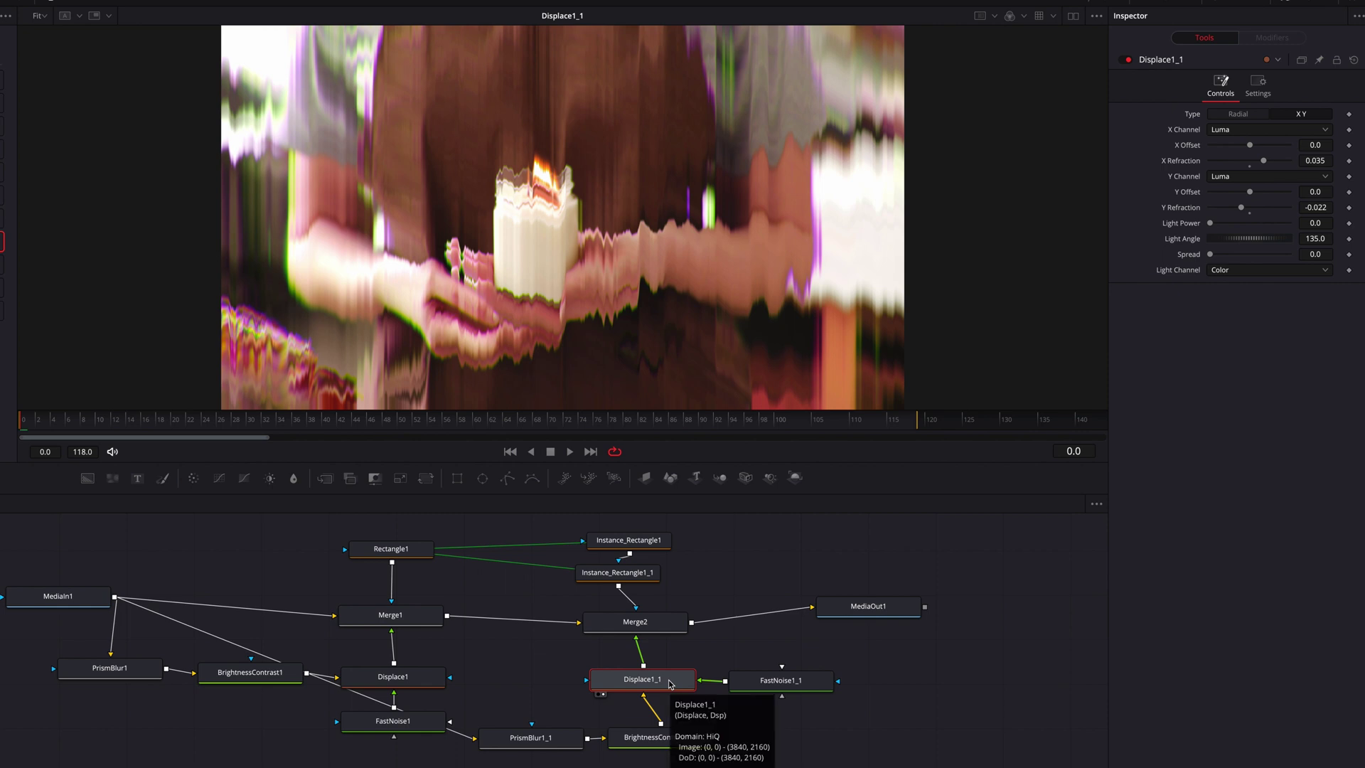
pyautogui.moveTo(869, 606); pyautogui.dragTo(869, 612)
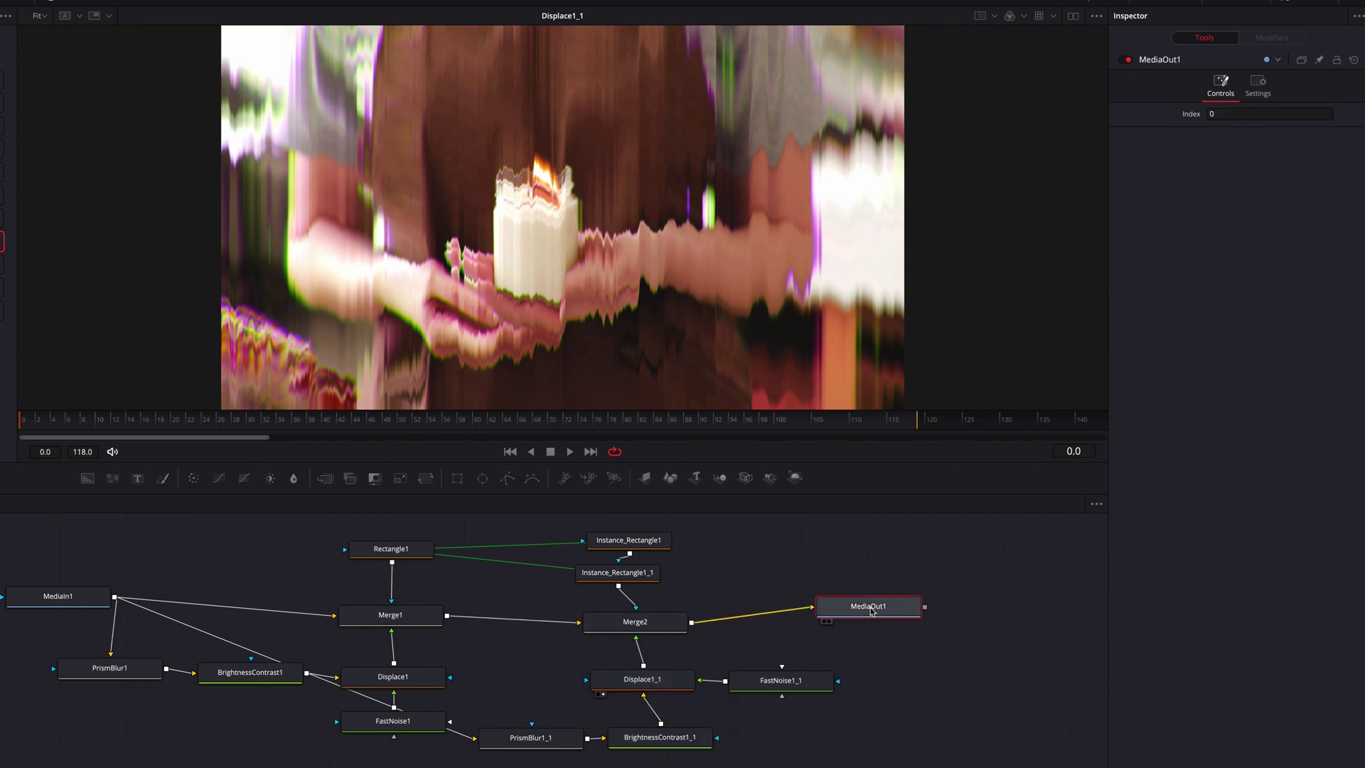
pyautogui.press('1')
# - Set Instance_Rectangle1_1's Width to 0.372452 and its Soft Edge to 0.001
pyautogui.moveTo(648, 574); pyautogui.dragTo(655, 578)
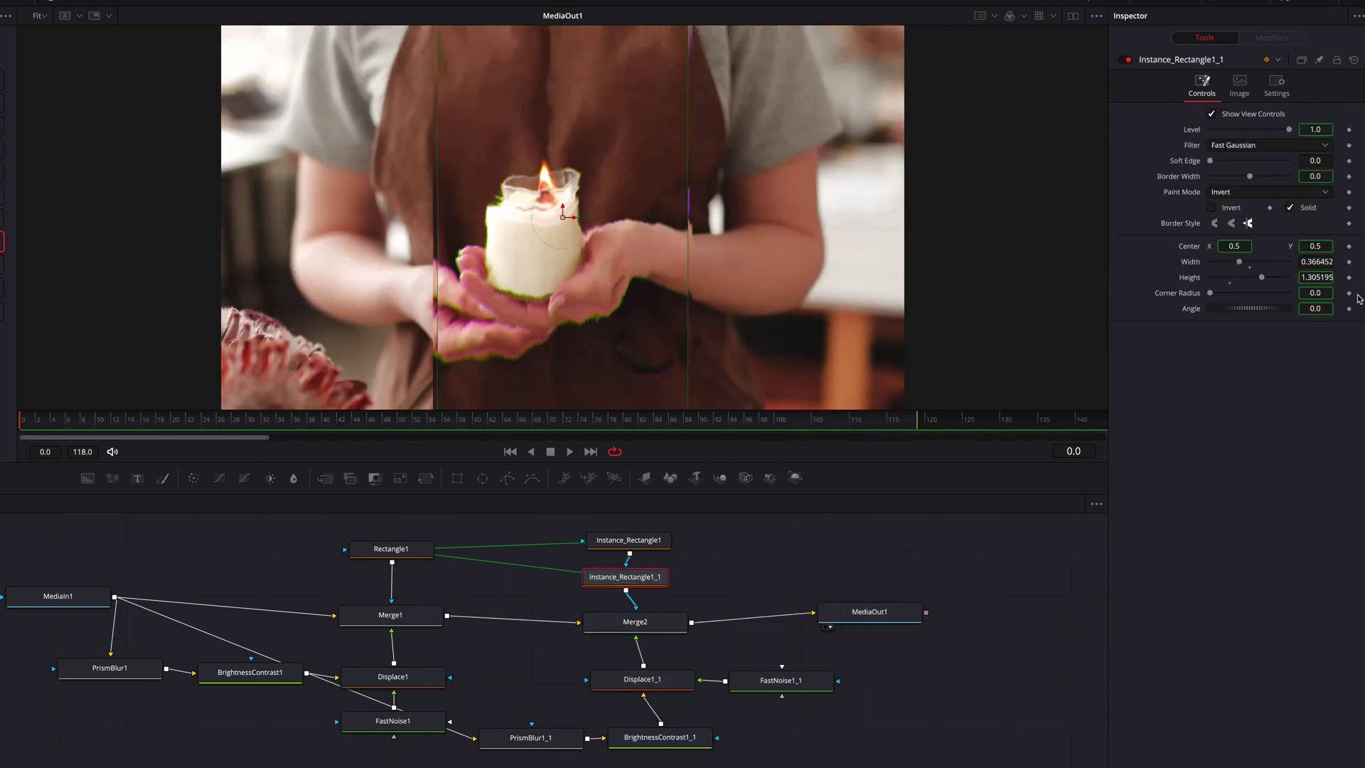
pyautogui.moveTo(1322, 262); pyautogui.dragTo(1326, 262)
pyautogui.click(882, 714)
pyautogui.click(560, 739)
pyautogui.click(661, 581)
pyautogui.click(973, 635)
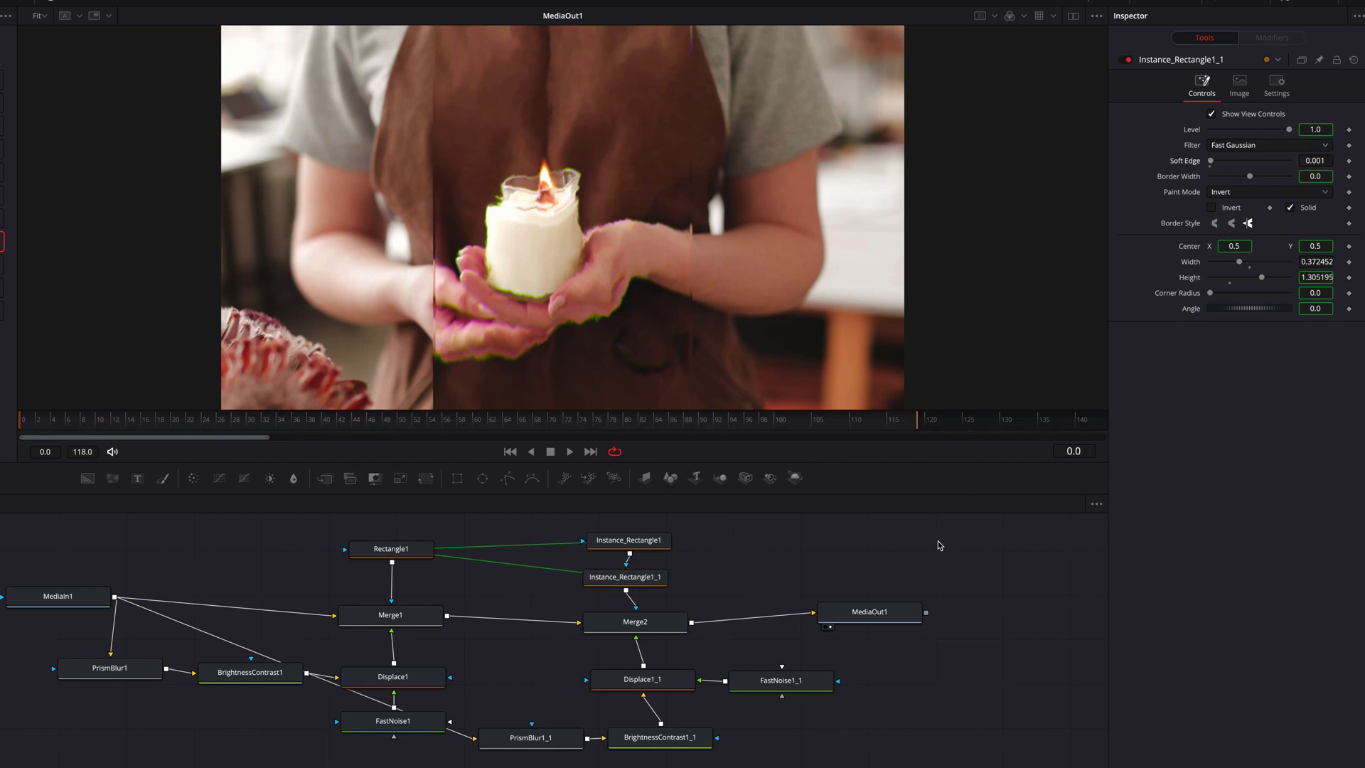
# - Set PrismBlur1_1's Blur Strength to 0.219 and Instance_Rectangle1_1's Width to 0.385452
pyautogui.click(531, 742)
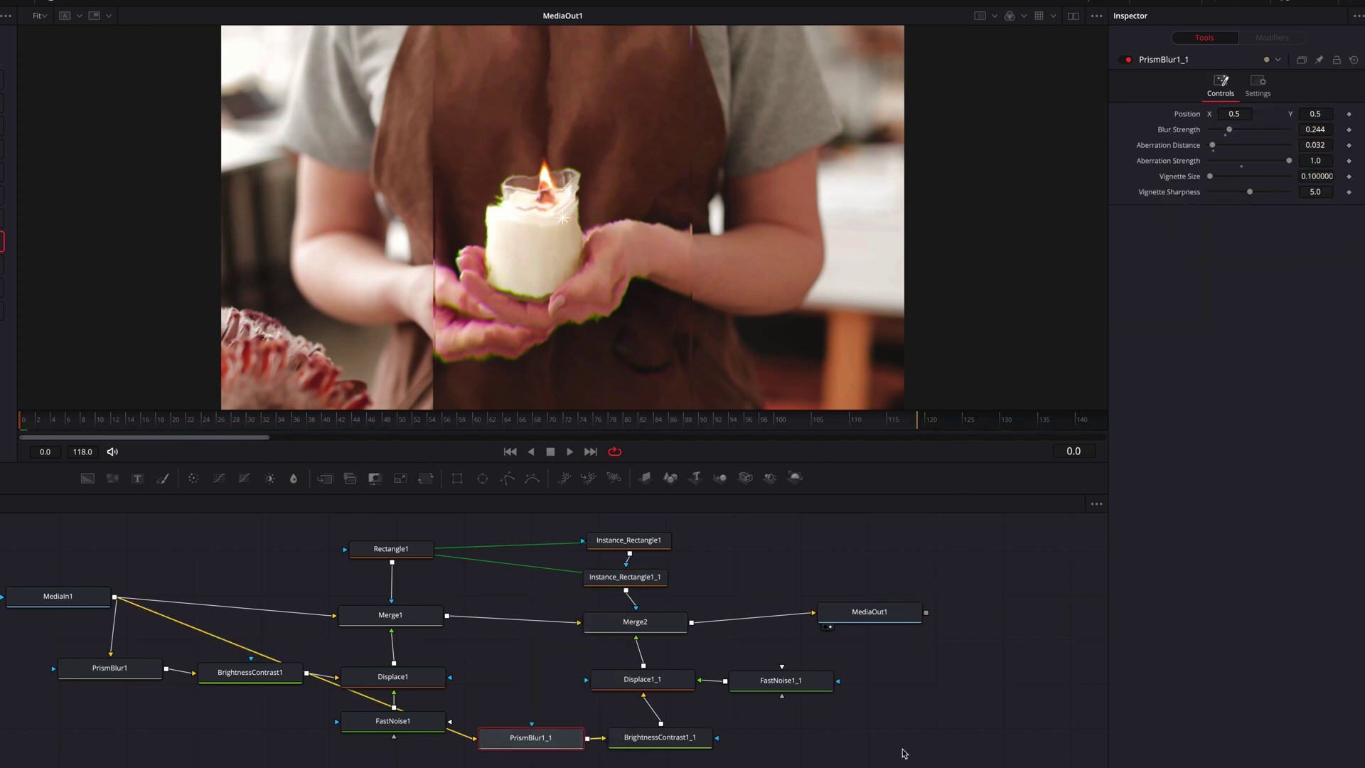
pyautogui.click(907, 724)
pyautogui.moveTo(1324, 128); pyautogui.dragTo(1318, 129)
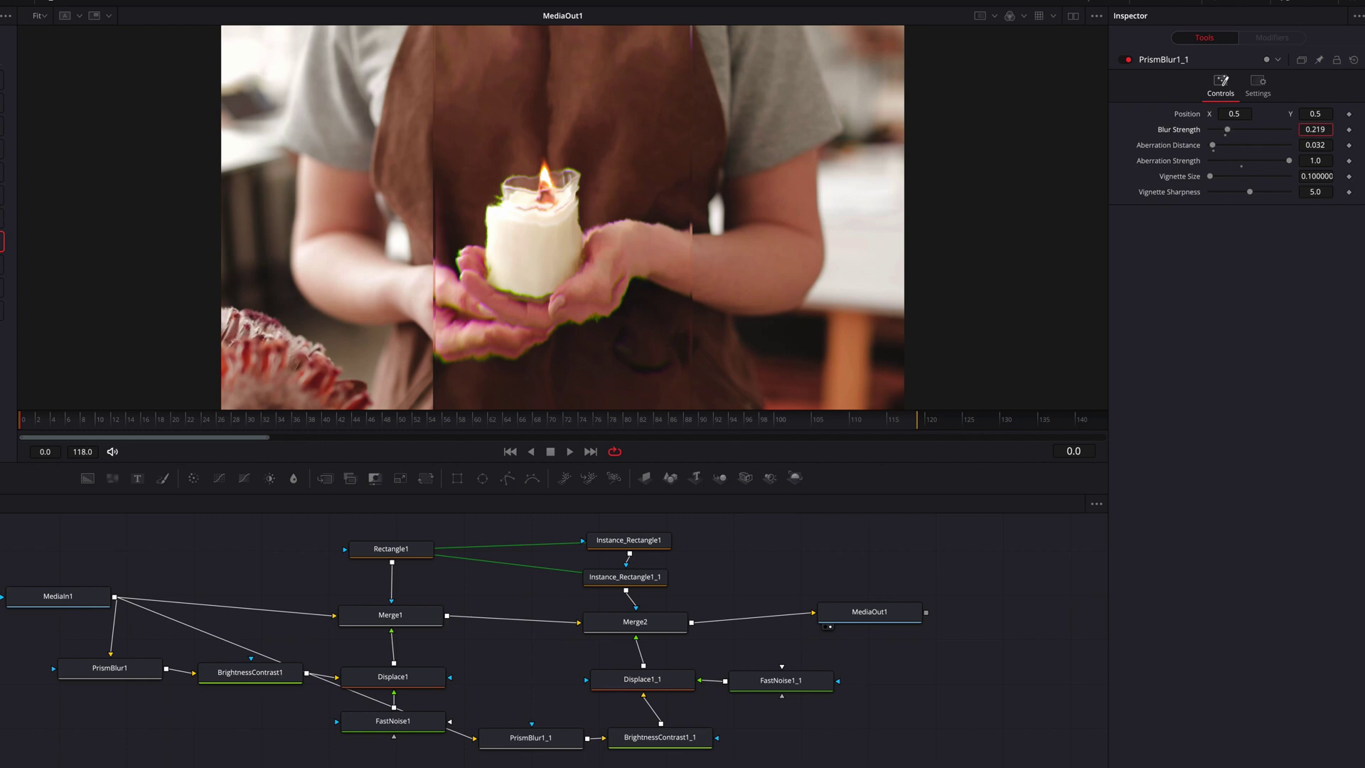
pyautogui.moveTo(626, 577); pyautogui.dragTo(628, 576)
pyautogui.moveTo(1316, 262); pyautogui.dragTo(1327, 261)
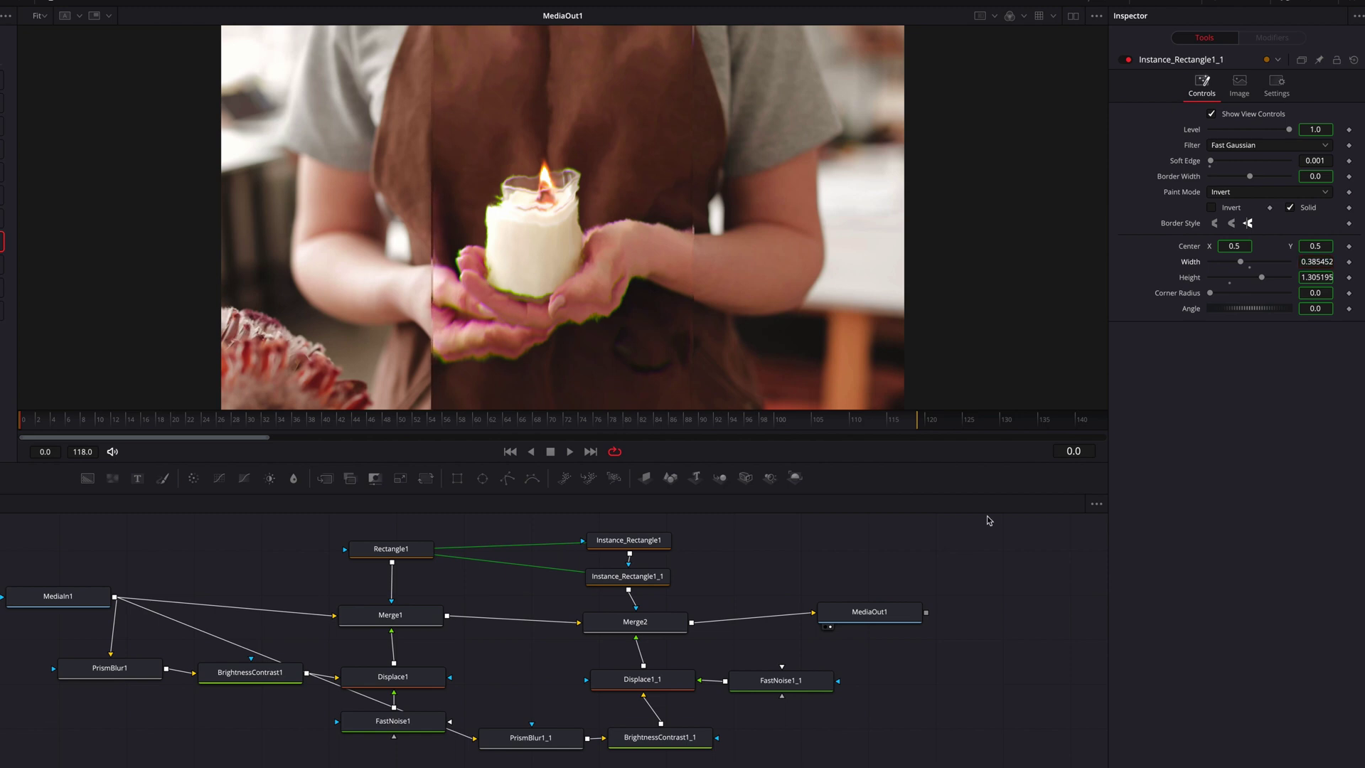
# - Brighten the glass edge by setting BrightnessContrast1_1's Gain to 1.146, Lift to -0.02 and Brightness to 0.06
pyautogui.click(698, 740)
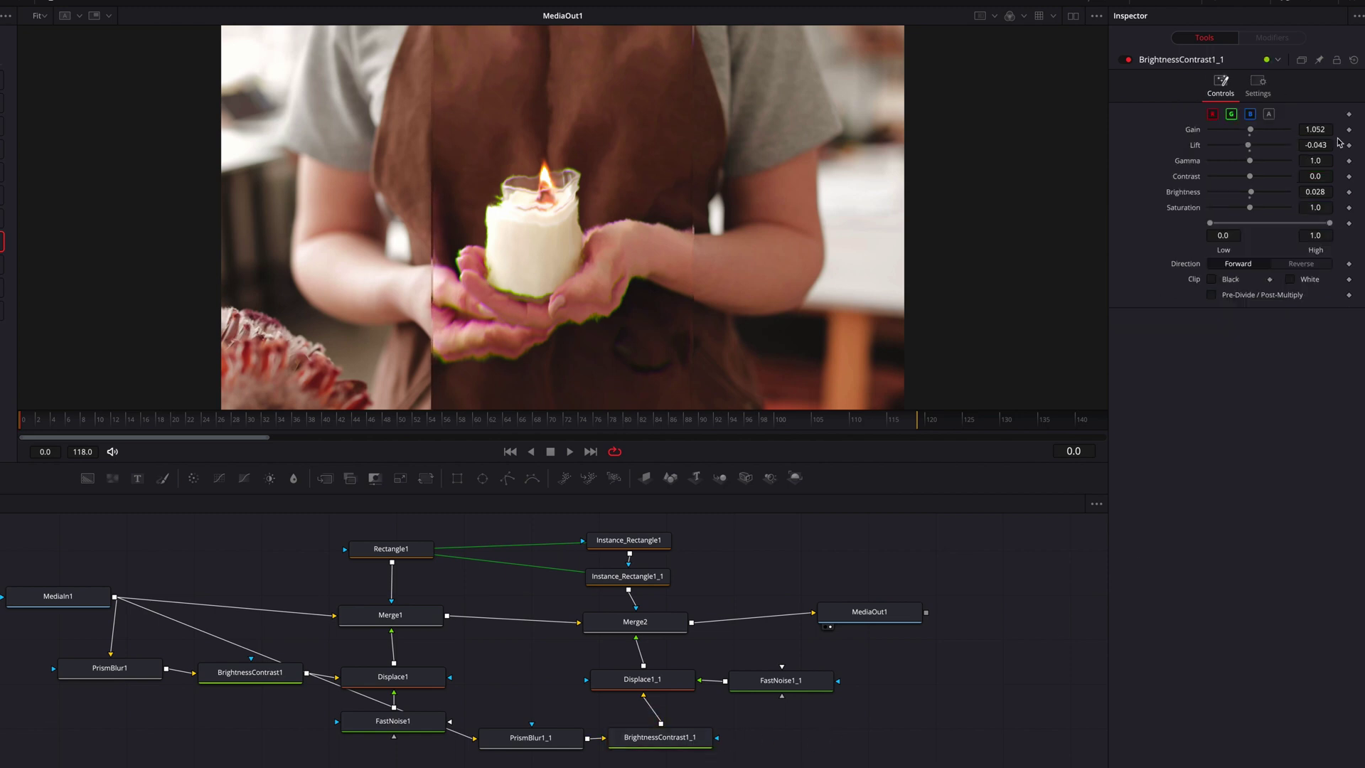
pyautogui.moveTo(1316, 128); pyautogui.dragTo(1336, 128)
pyautogui.moveTo(1247, 145); pyautogui.dragTo(1245, 146)
pyautogui.moveTo(1252, 194); pyautogui.dragTo(1256, 194)
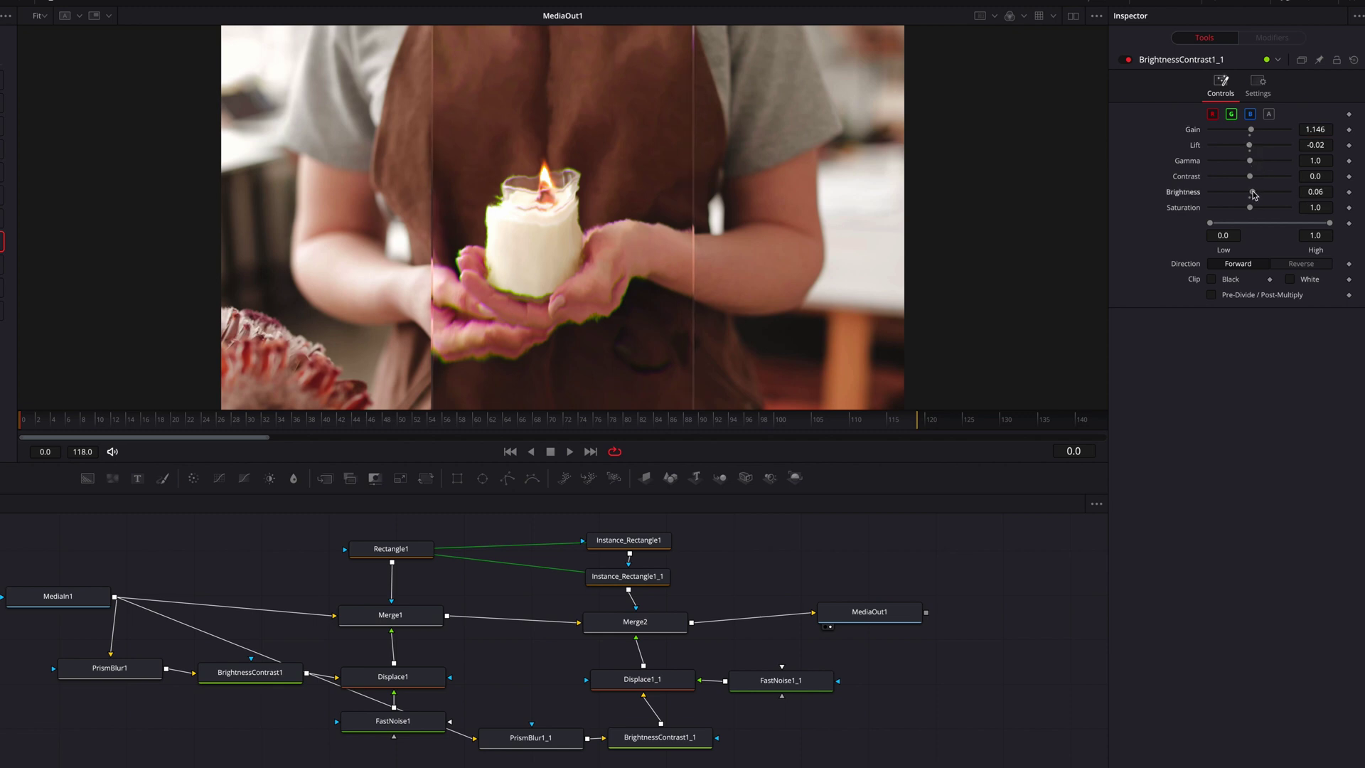
# - Keyframe Rectangle1's Center X from 0.357 at frame 0 to 0.672 at frame 118
pyautogui.click(409, 554)
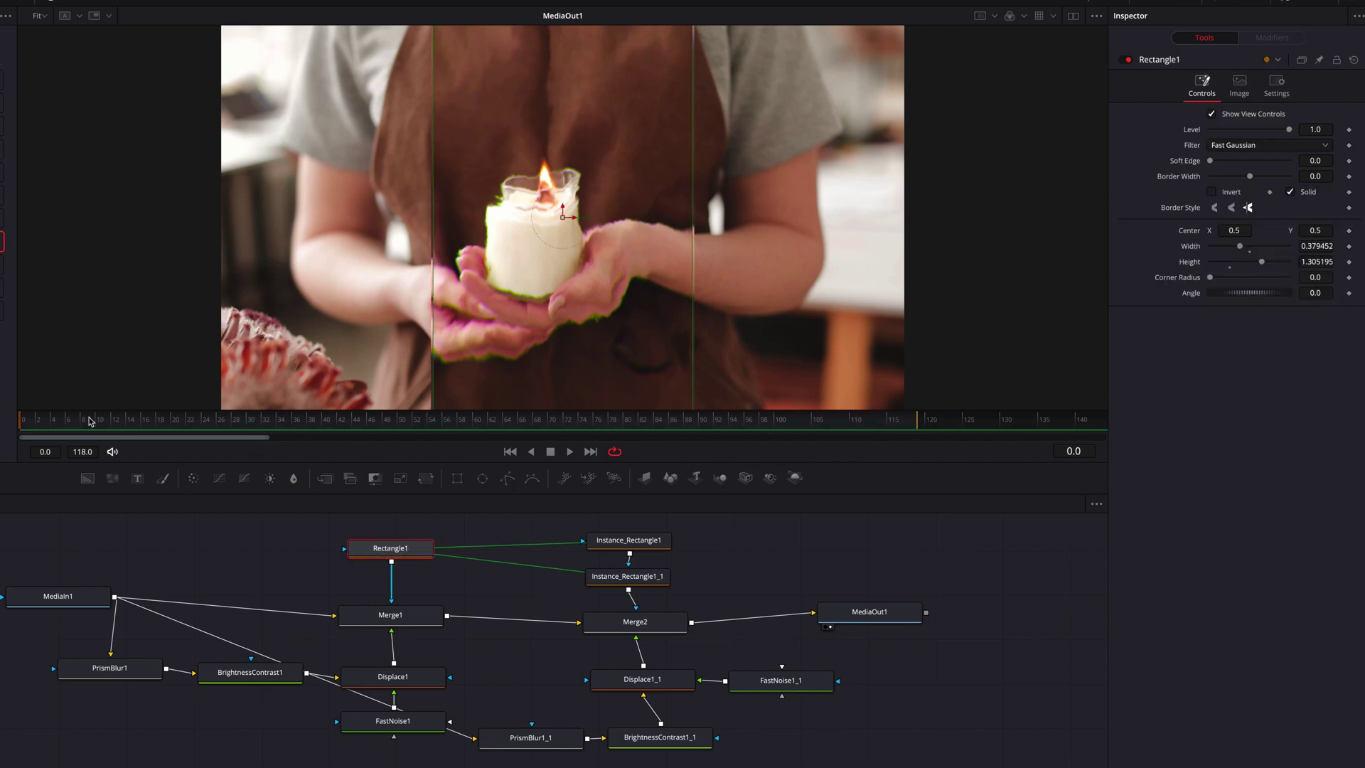
pyautogui.click(1349, 232)
pyautogui.moveTo(1234, 230); pyautogui.dragTo(1163, 230)
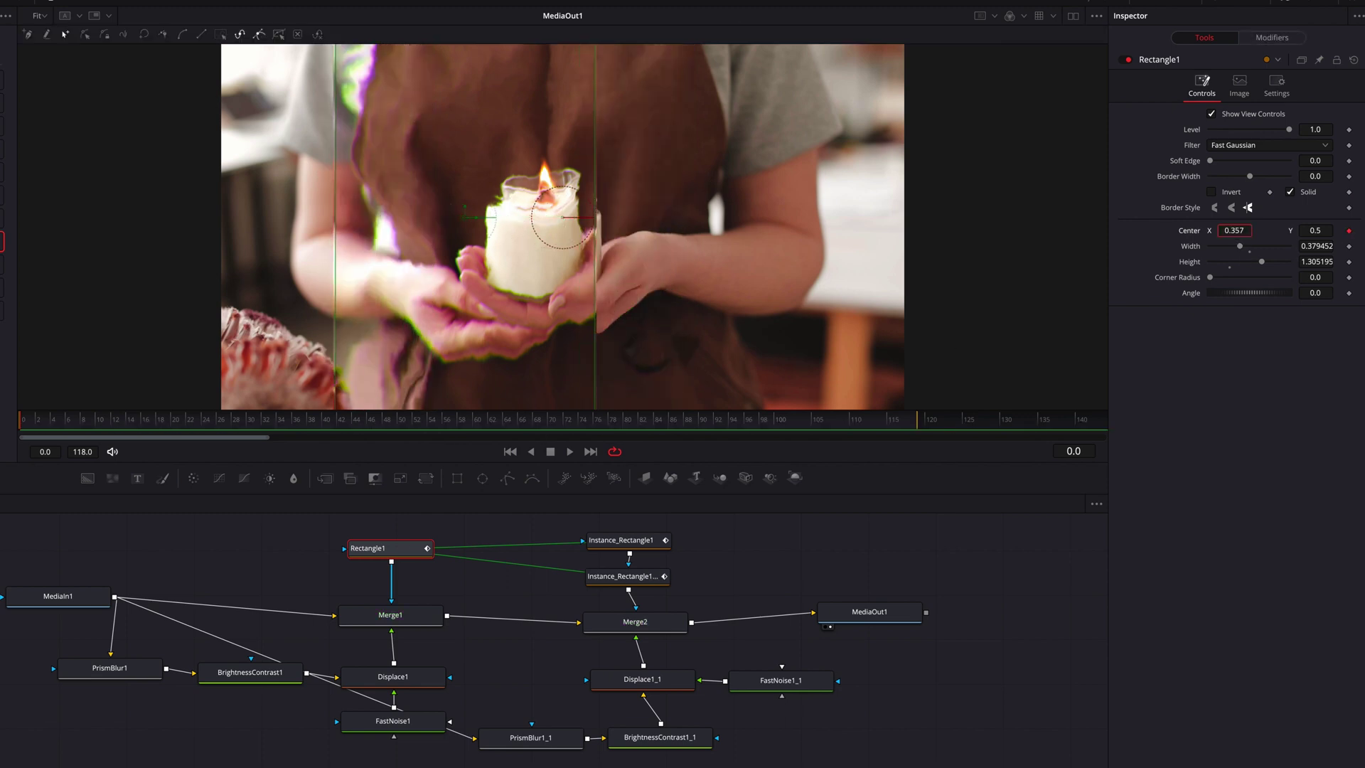
pyautogui.click(916, 423)
pyautogui.moveTo(1233, 231); pyautogui.dragTo(1343, 232)
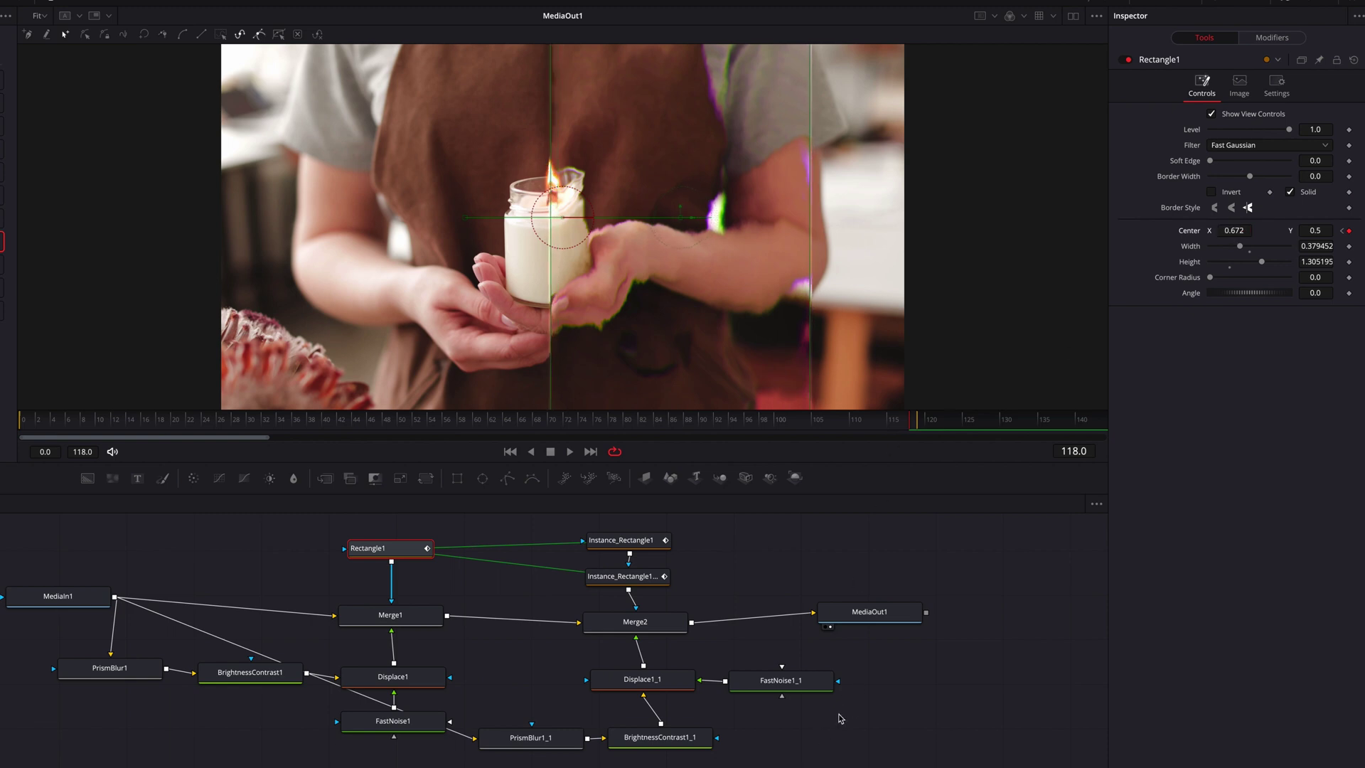
# - Keyframe FastNoise1's Center with X 0.5 at frame 0 and a higher X at frame 118, and scrub through the animation
pyautogui.click(836, 735)
pyautogui.click(392, 720)
pyautogui.click(20, 421)
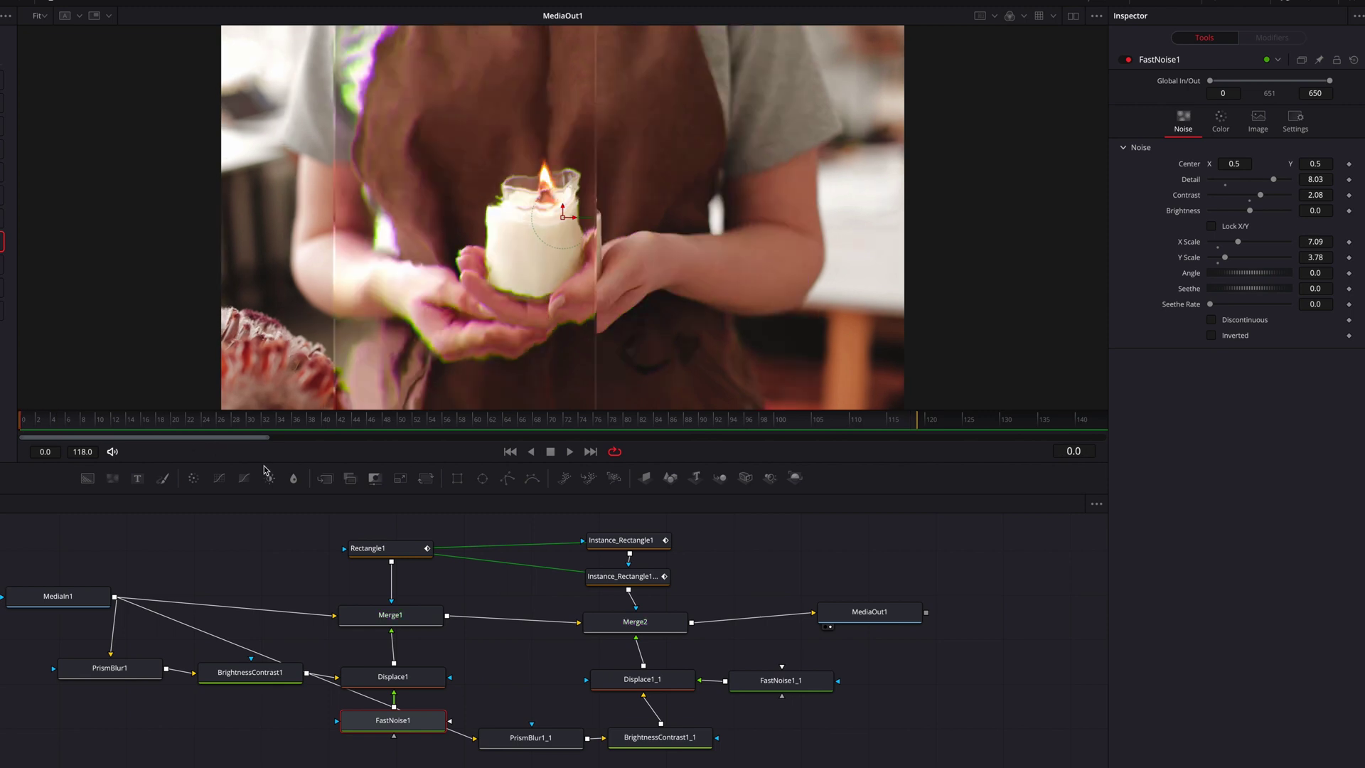
pyautogui.moveTo(35, 417)
pyautogui.mouseDown()
pyautogui.moveTo(411, 424)
pyautogui.moveTo(27, 434)
pyautogui.mouseUp()
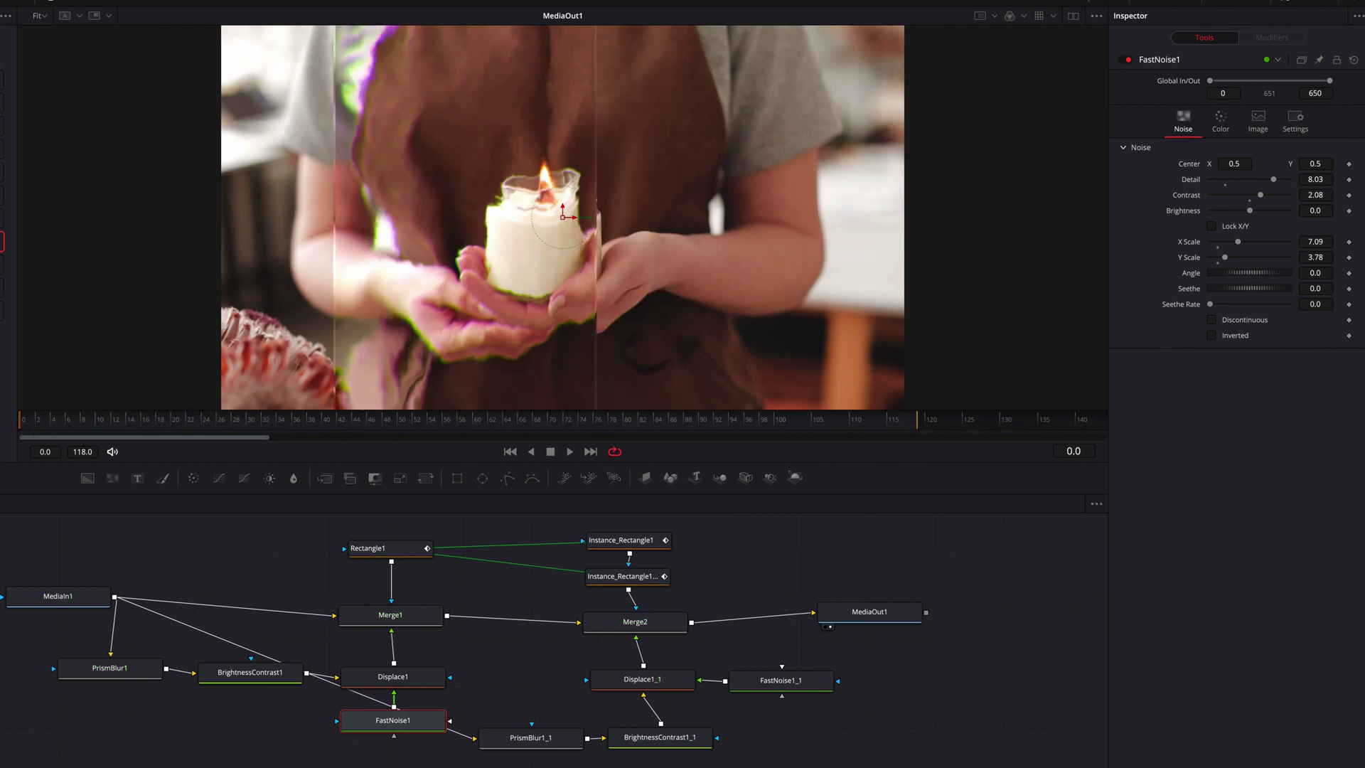
pyautogui.click(1348, 165)
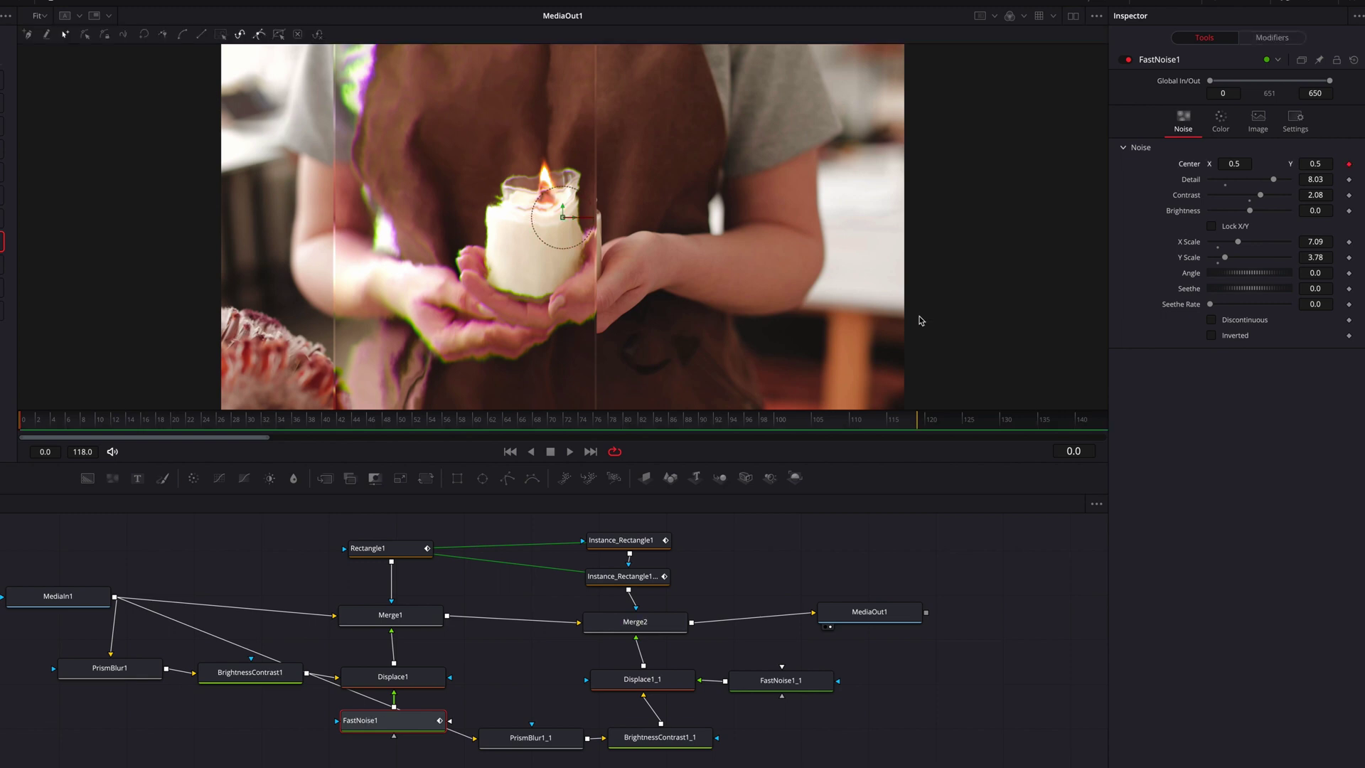
pyautogui.moveTo(854, 425); pyautogui.dragTo(917, 430)
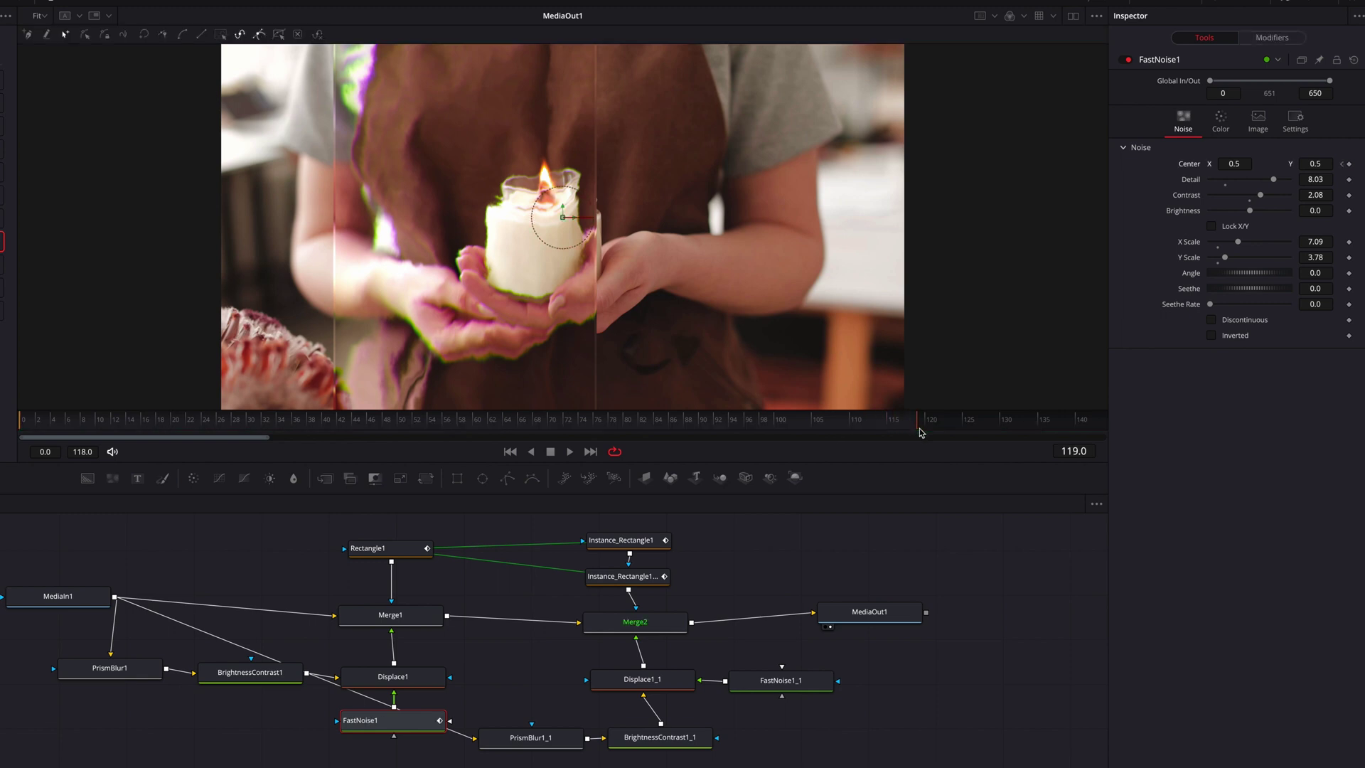
pyautogui.moveTo(1243, 165); pyautogui.dragTo(1310, 166)
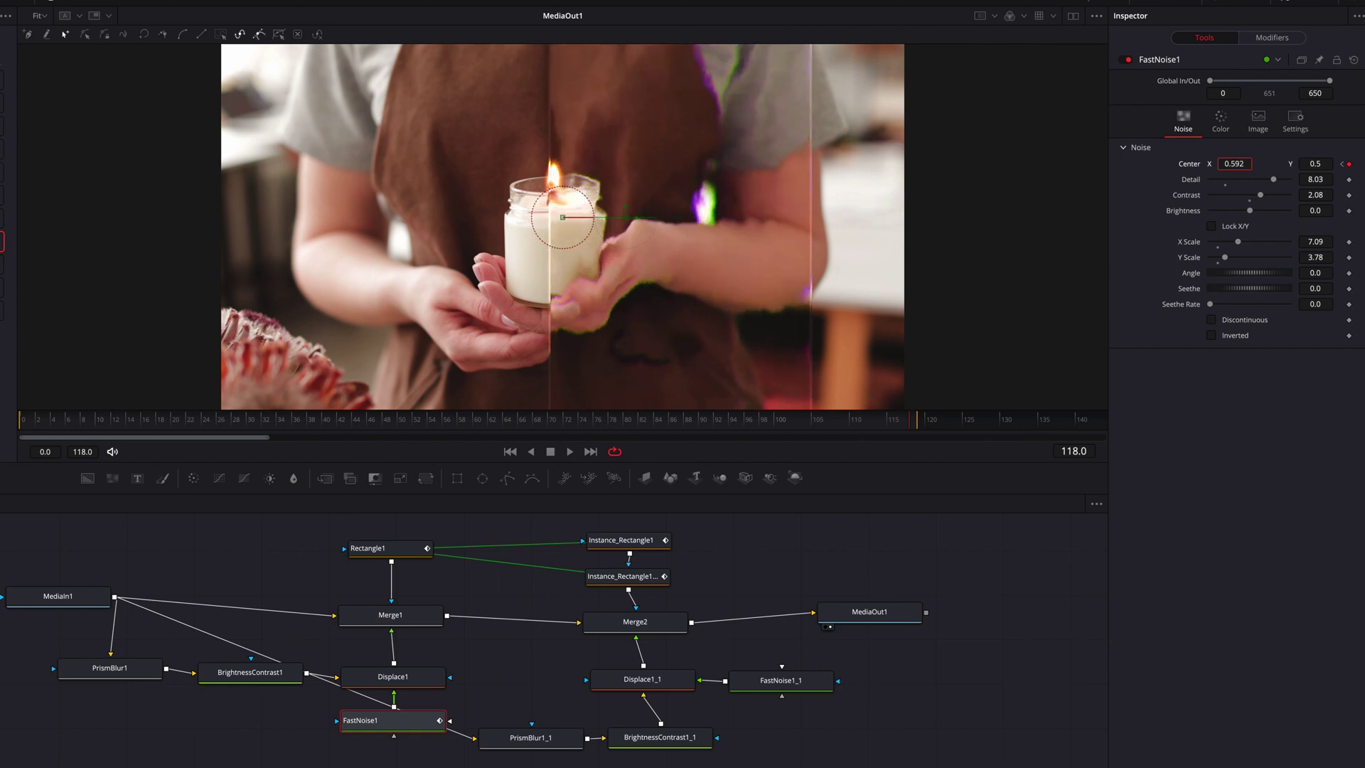
pyautogui.click(32, 425)
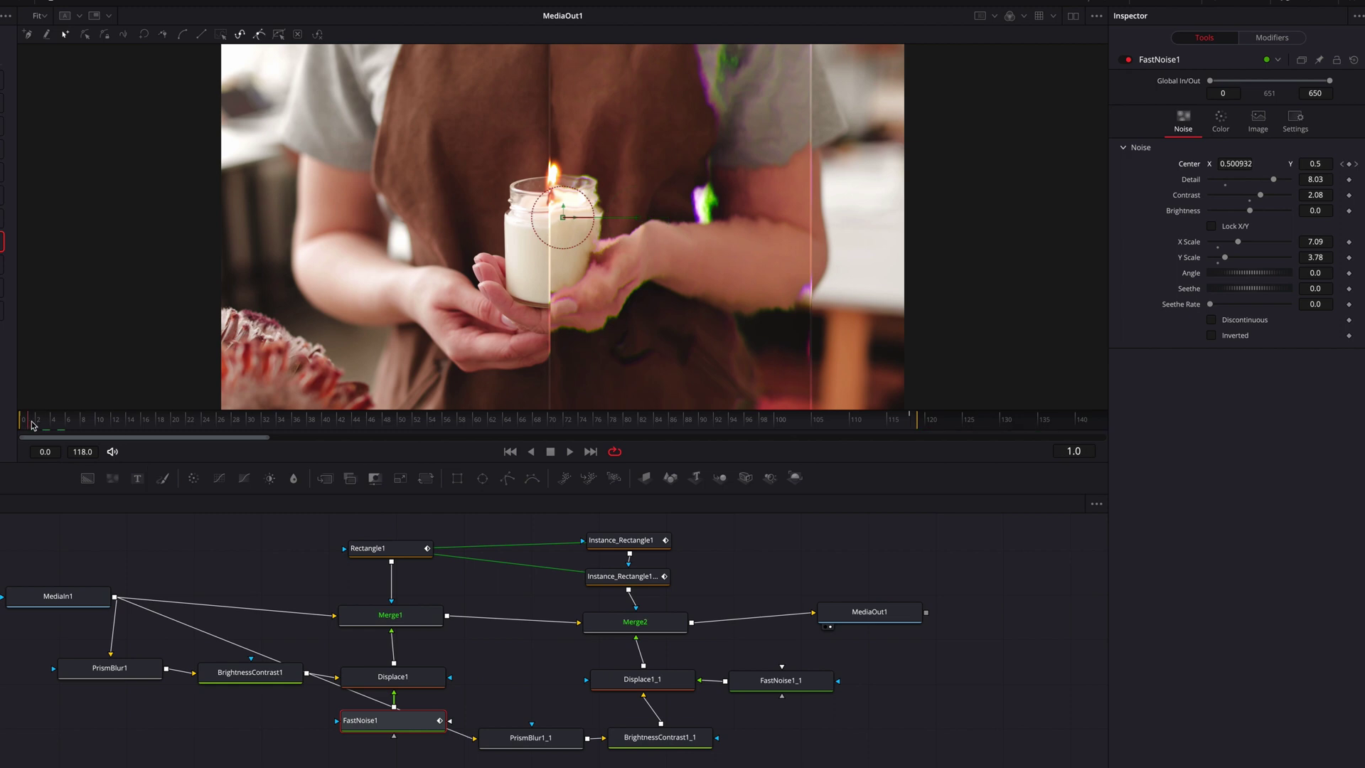
pyautogui.moveTo(32, 425); pyautogui.dragTo(341, 436)
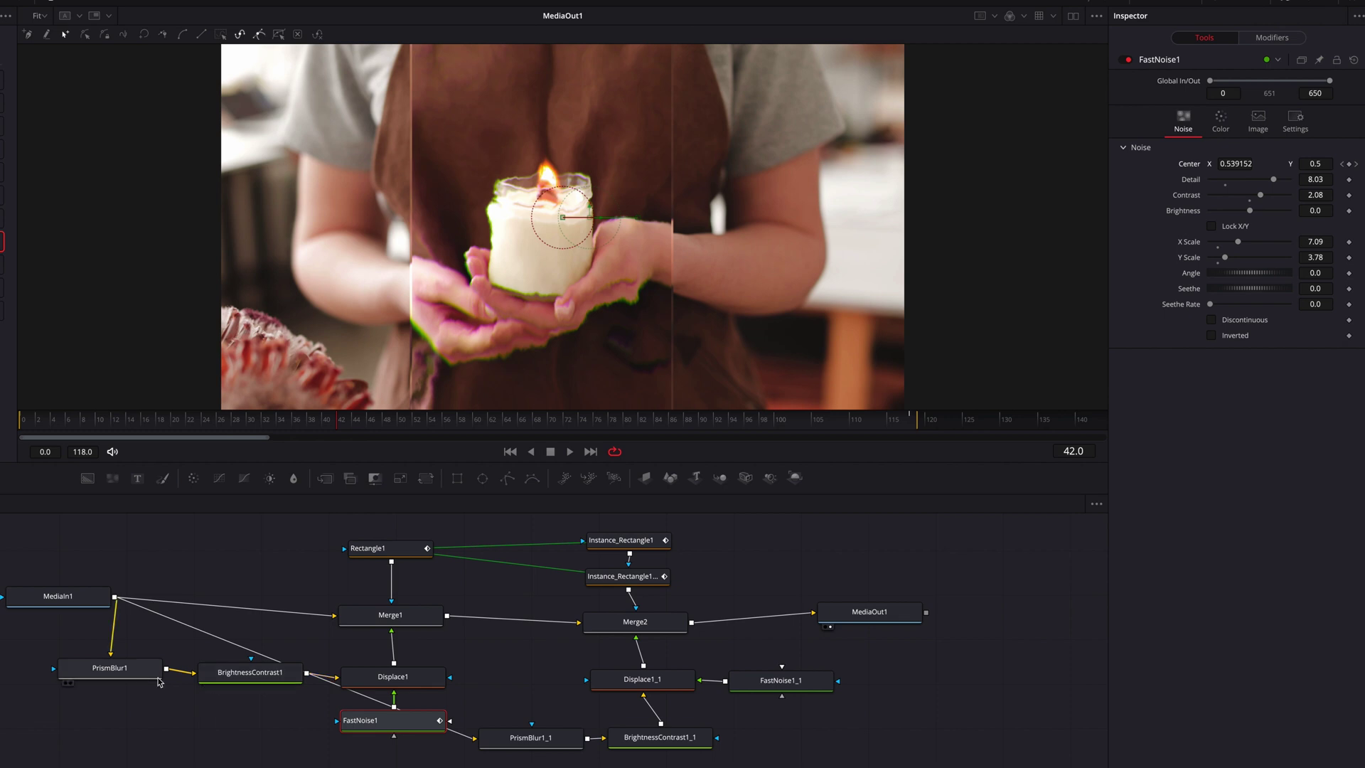
# - Set PrismBlur1's Aberration Distance to 0.024 and play back the moving glass panel
pyautogui.click(110, 667)
pyautogui.moveTo(1320, 144); pyautogui.dragTo(1318, 144)
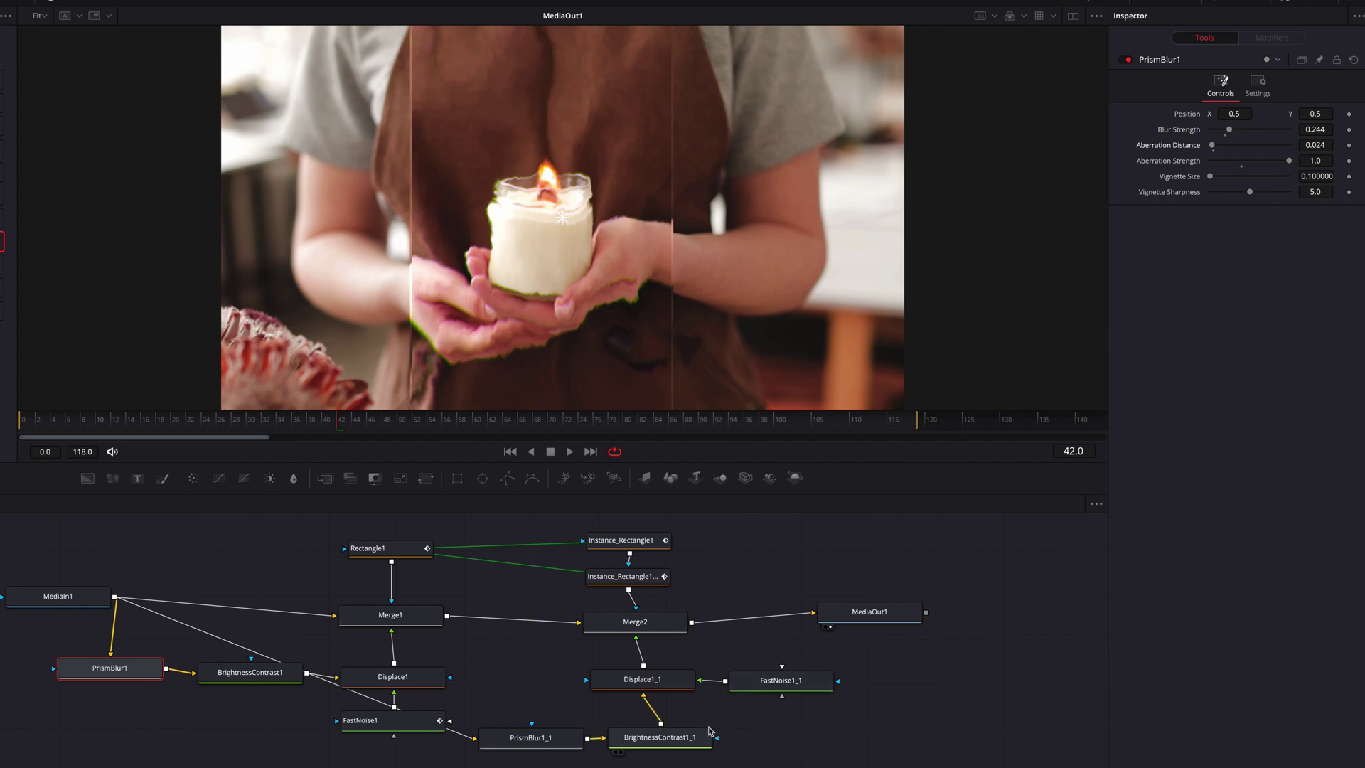
pyautogui.press('space')
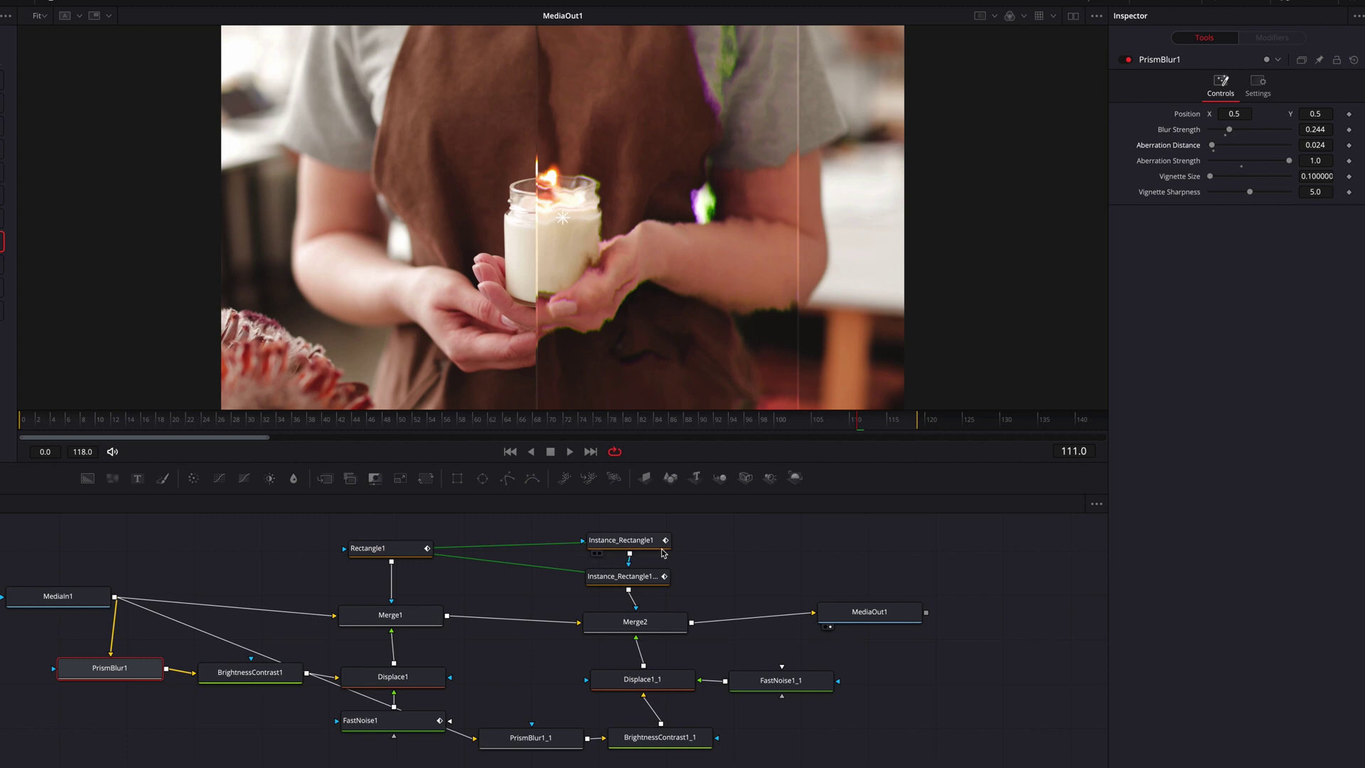
# - Fine-tune Instance_Rectangle1_1's Width and raise PrismBlur1_1's Blur Strength to 0.34
pyautogui.click(661, 578)
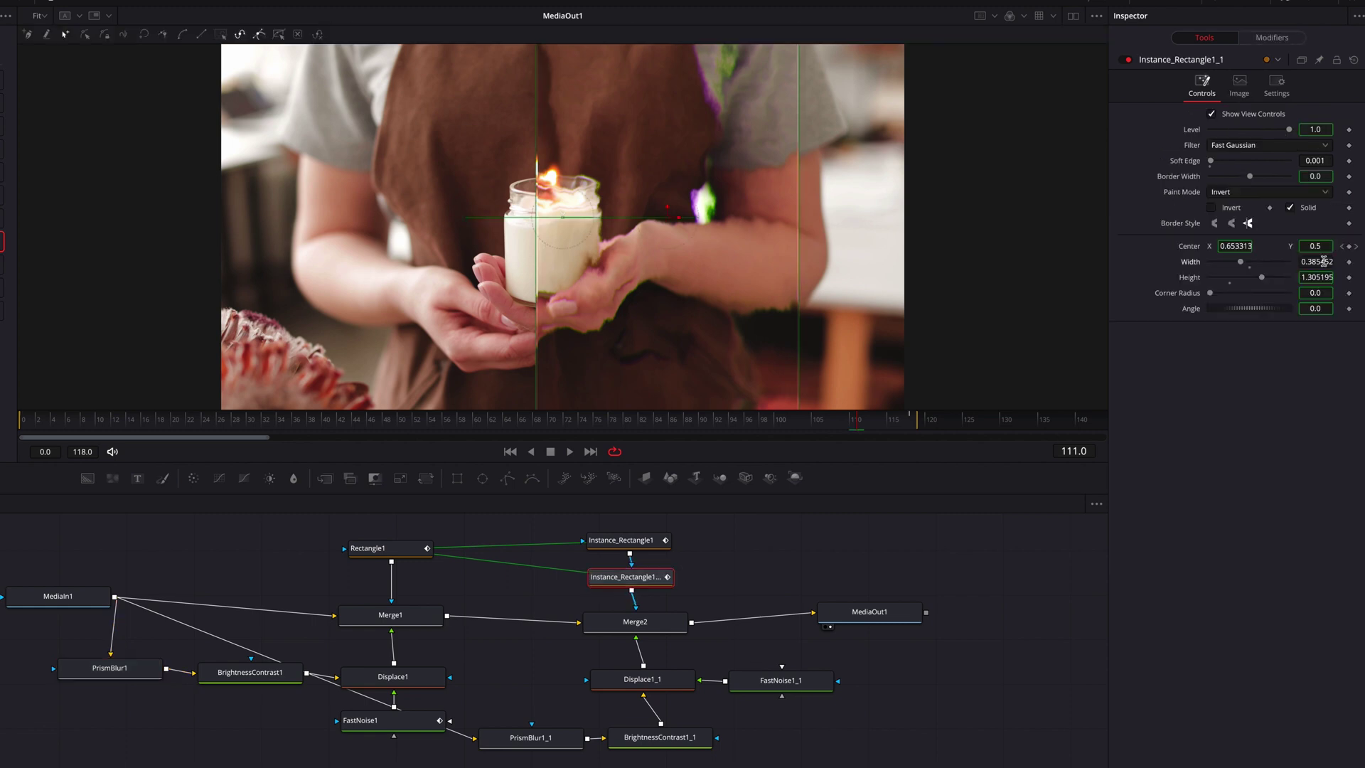
pyautogui.moveTo(1323, 263); pyautogui.dragTo(1321, 263)
pyautogui.click(807, 689)
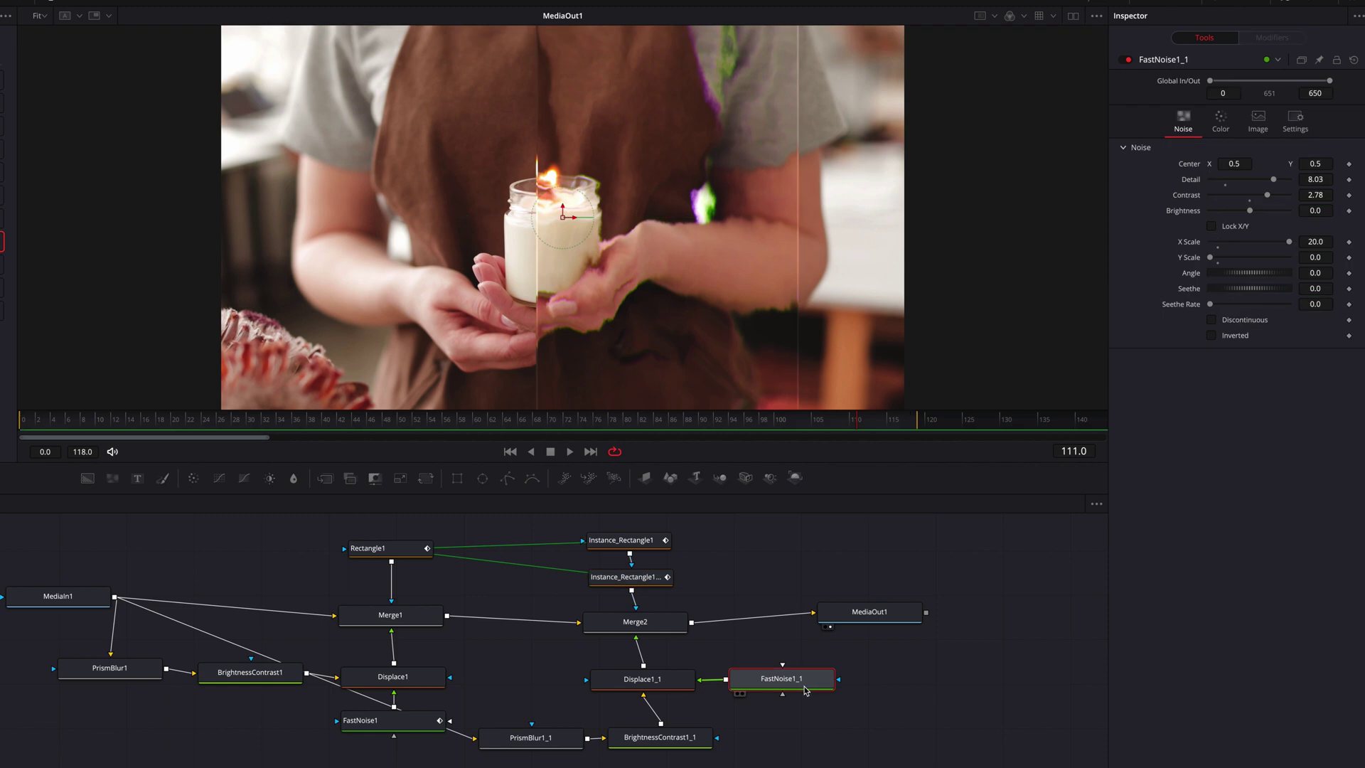
pyautogui.click(528, 739)
pyautogui.moveTo(1314, 130); pyautogui.dragTo(1320, 130)
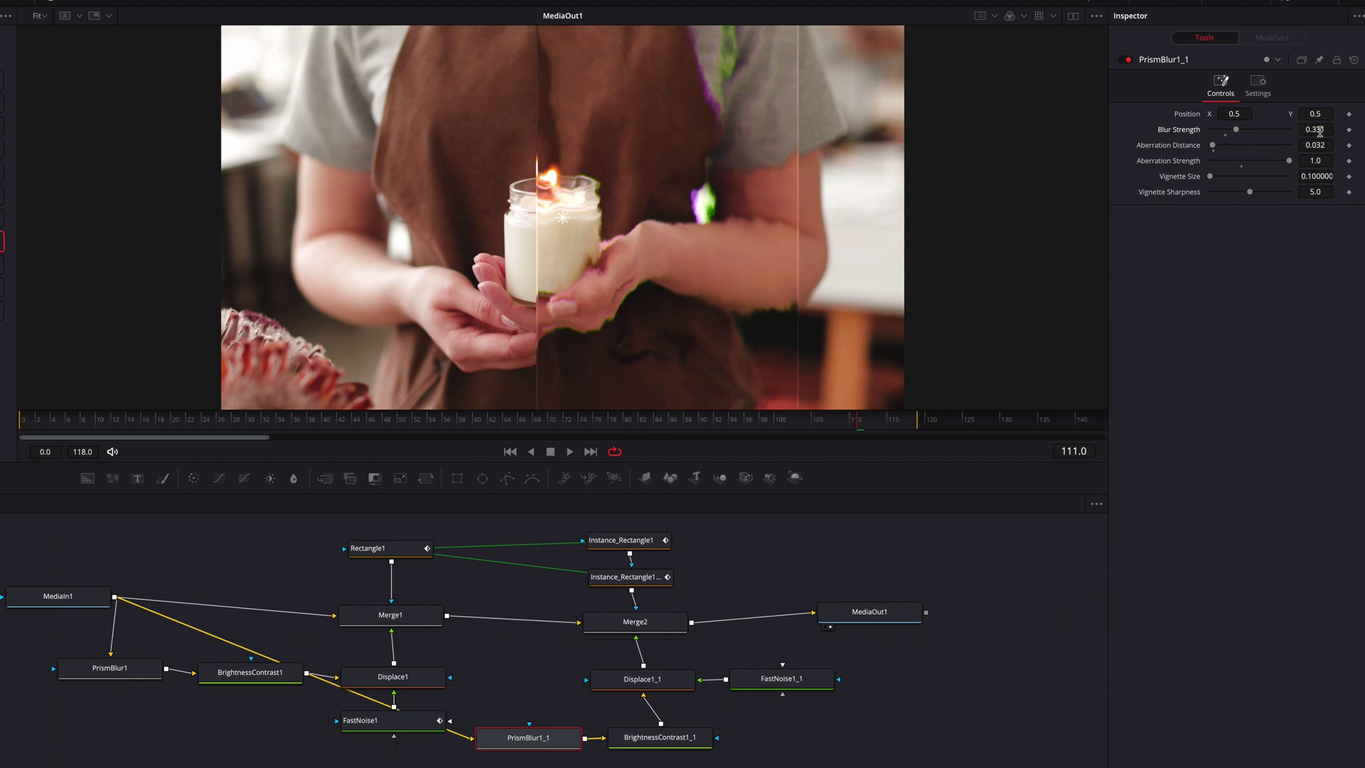
# - Raise Displace1_1's X Refraction slightly past 0.0385
pyautogui.moveTo(659, 688); pyautogui.dragTo(663, 688)
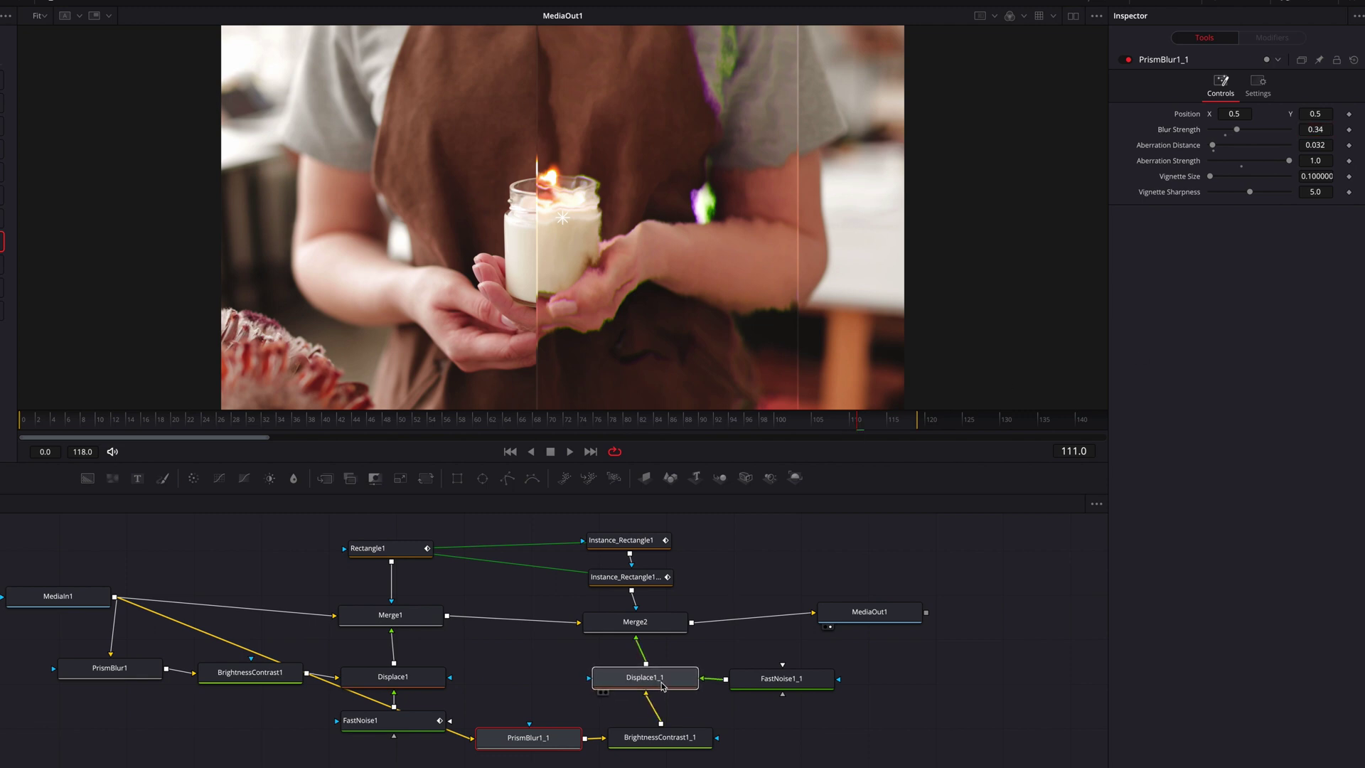
pyautogui.click(662, 685)
pyautogui.moveTo(1315, 161); pyautogui.dragTo(1317, 160)
pyautogui.moveTo(648, 680); pyautogui.dragTo(647, 679)
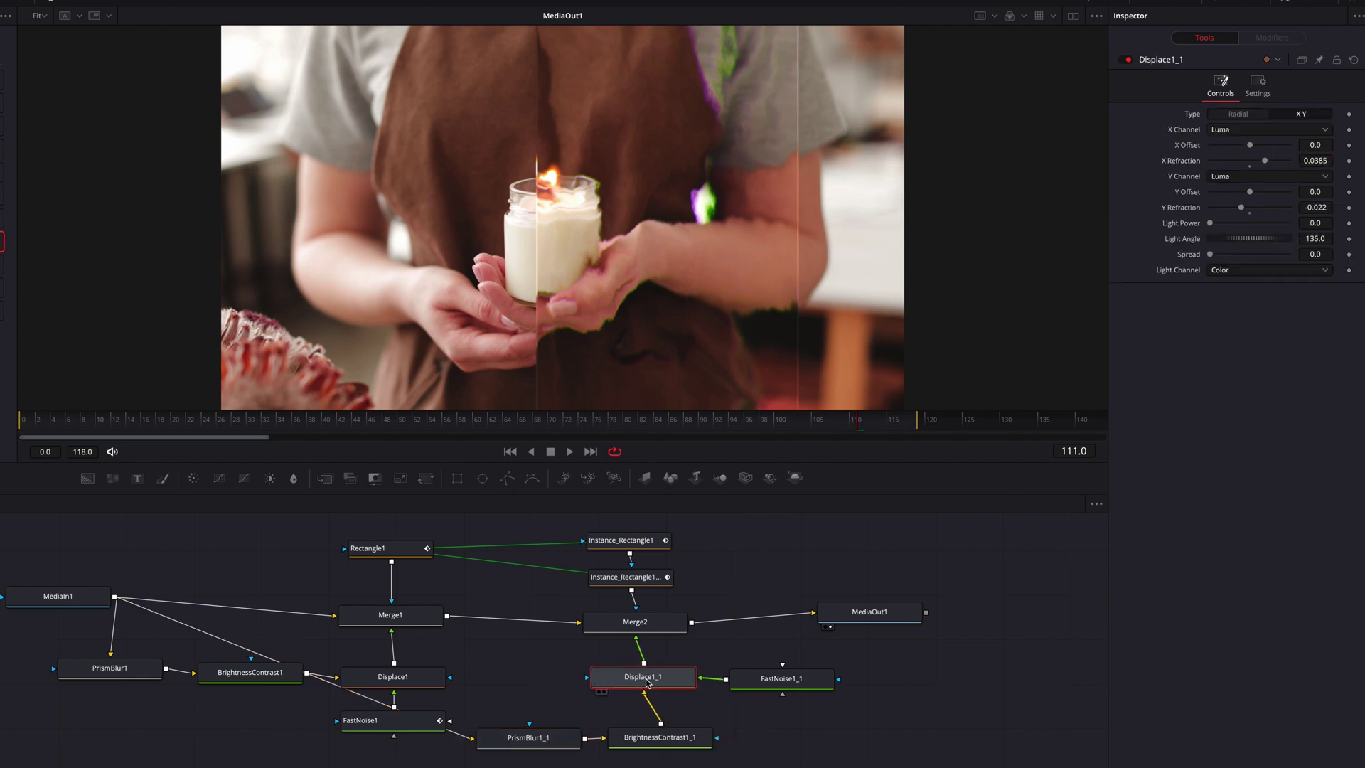
pyautogui.moveTo(1320, 160); pyautogui.dragTo(1324, 159)
# - Return to the first frame, switch to the Edit page and play the fov5.mp4 clip to review the glass effect
pyautogui.click(22, 420)
pyautogui.click(497, 757)
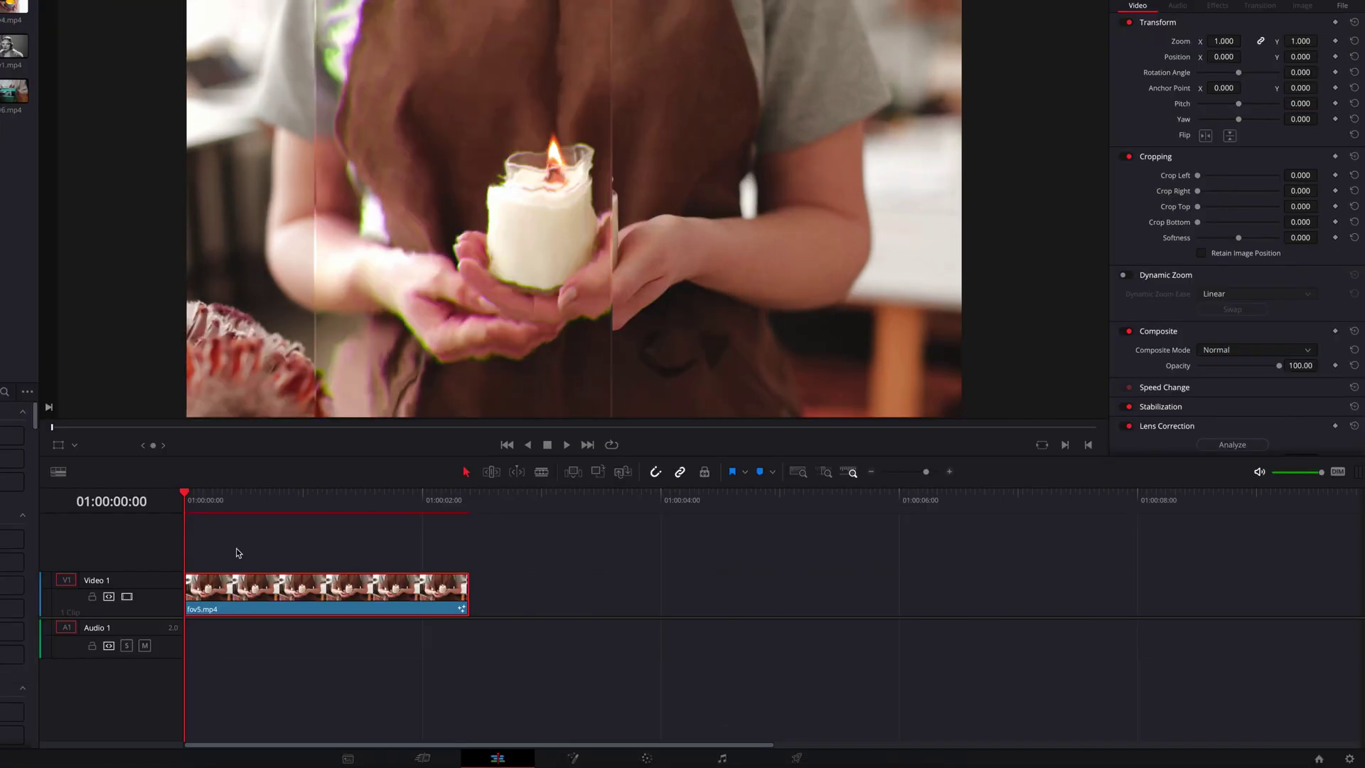
pyautogui.press('space')
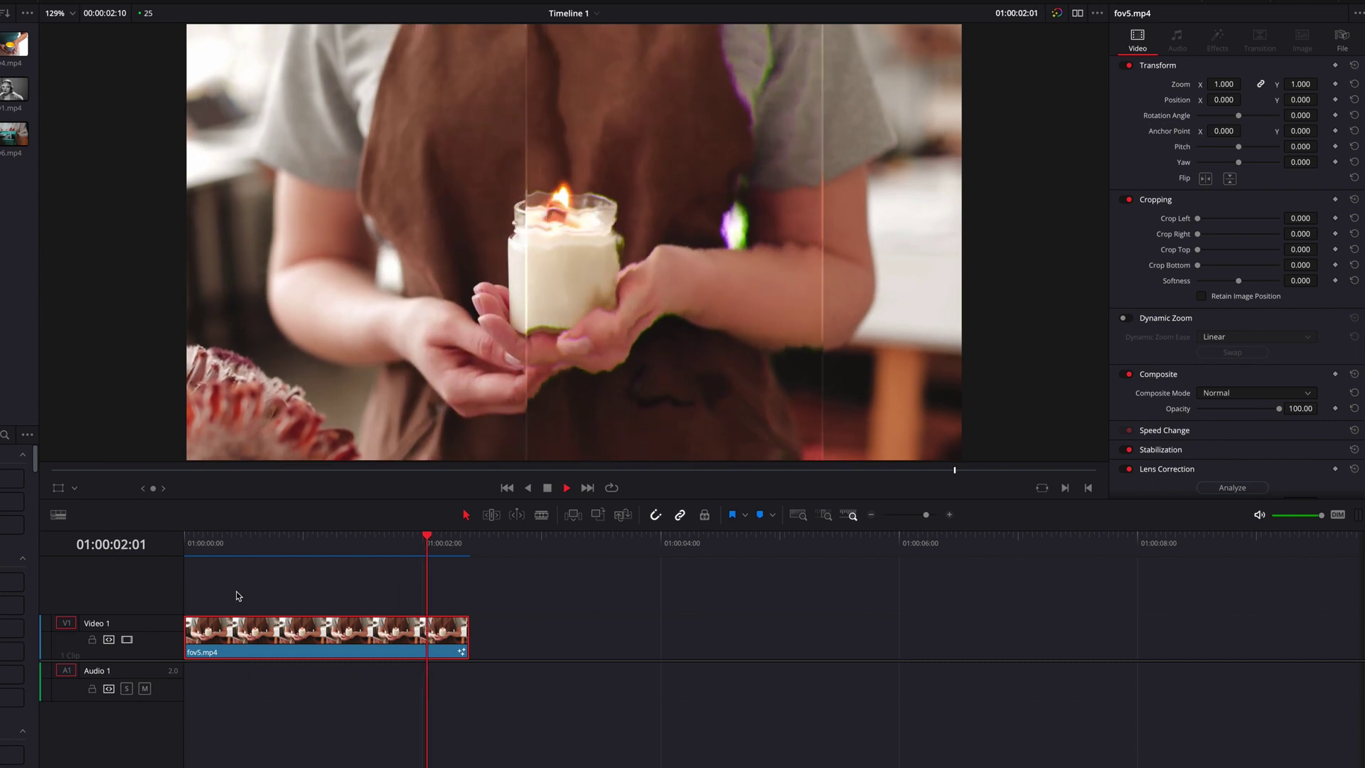
# - Replay the fov5.mp4 clip from the start of the timeline to review the glass panel
pyautogui.moveTo(224, 541); pyautogui.dragTo(180, 545)
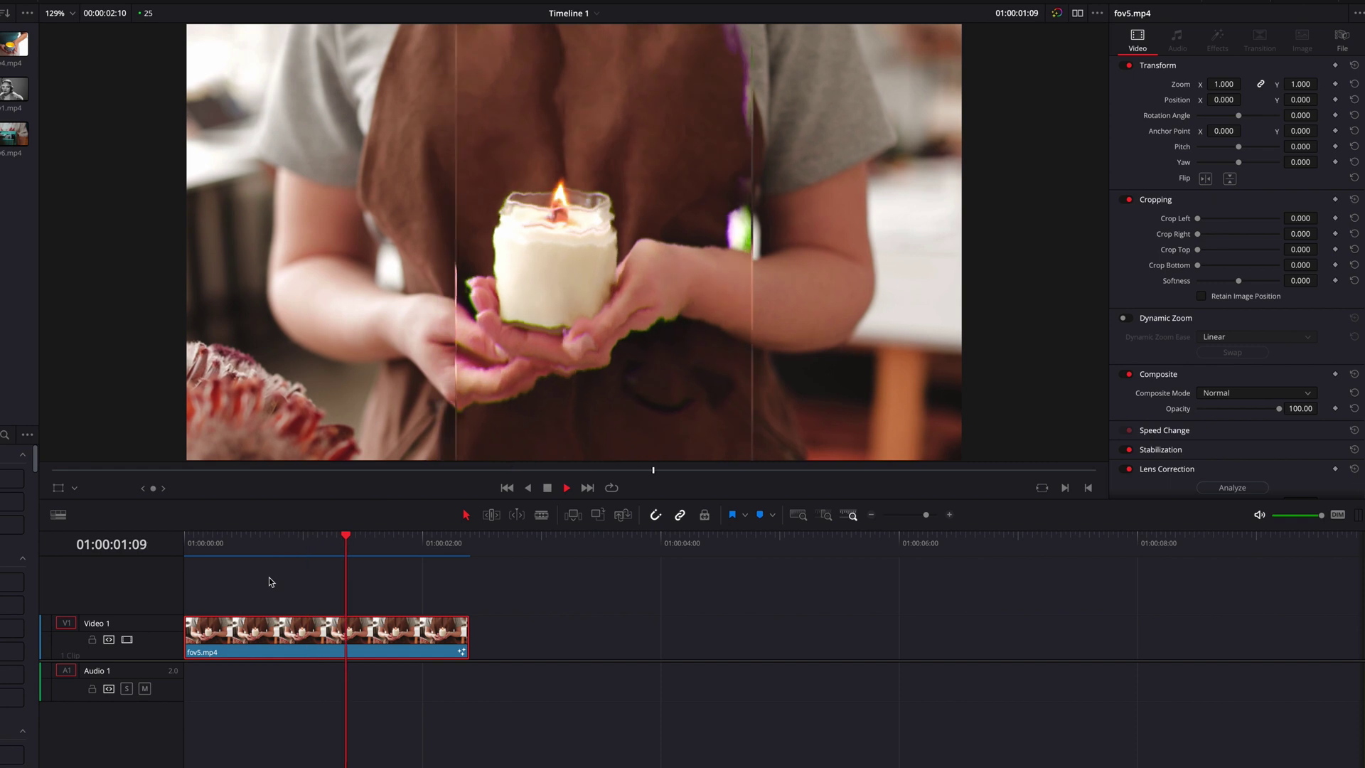
pyautogui.moveTo(259, 542); pyautogui.dragTo(181, 544)
pyautogui.press('space')
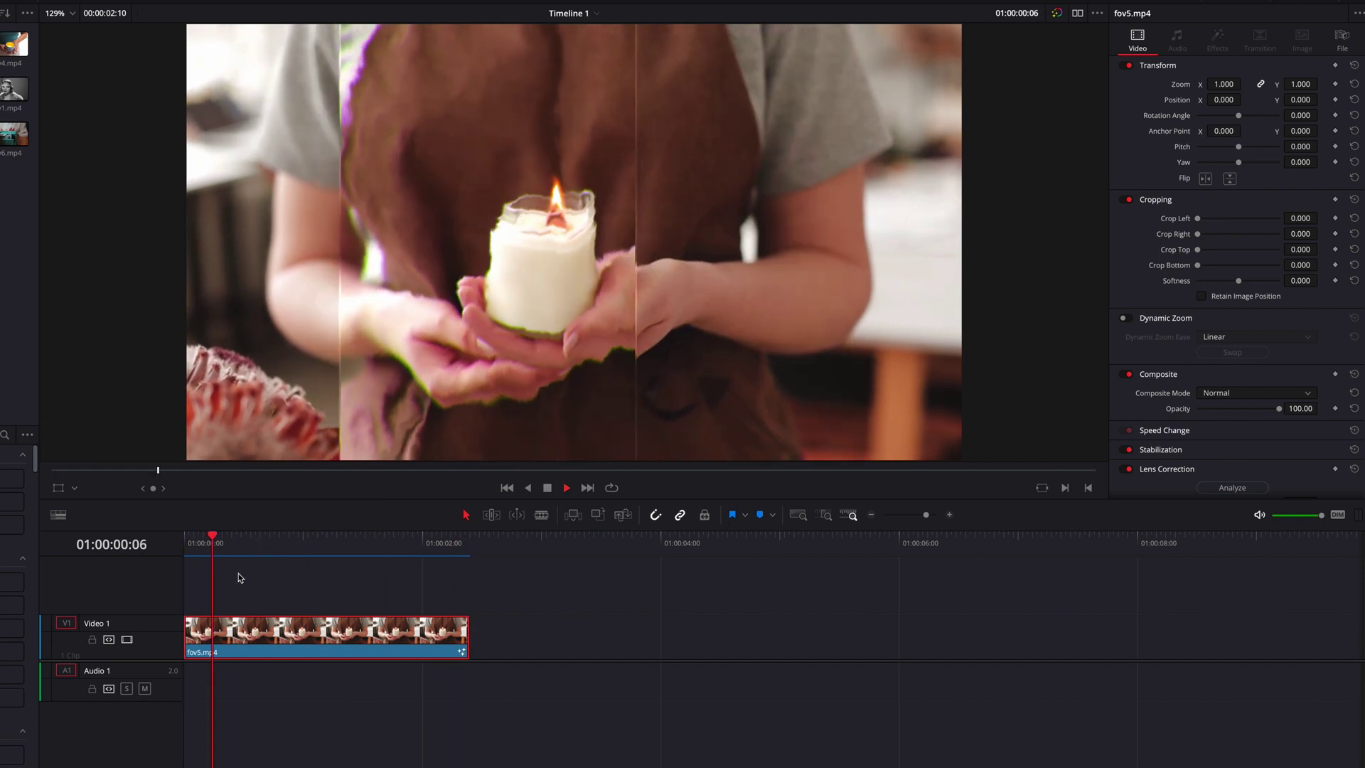
pyautogui.press('space')
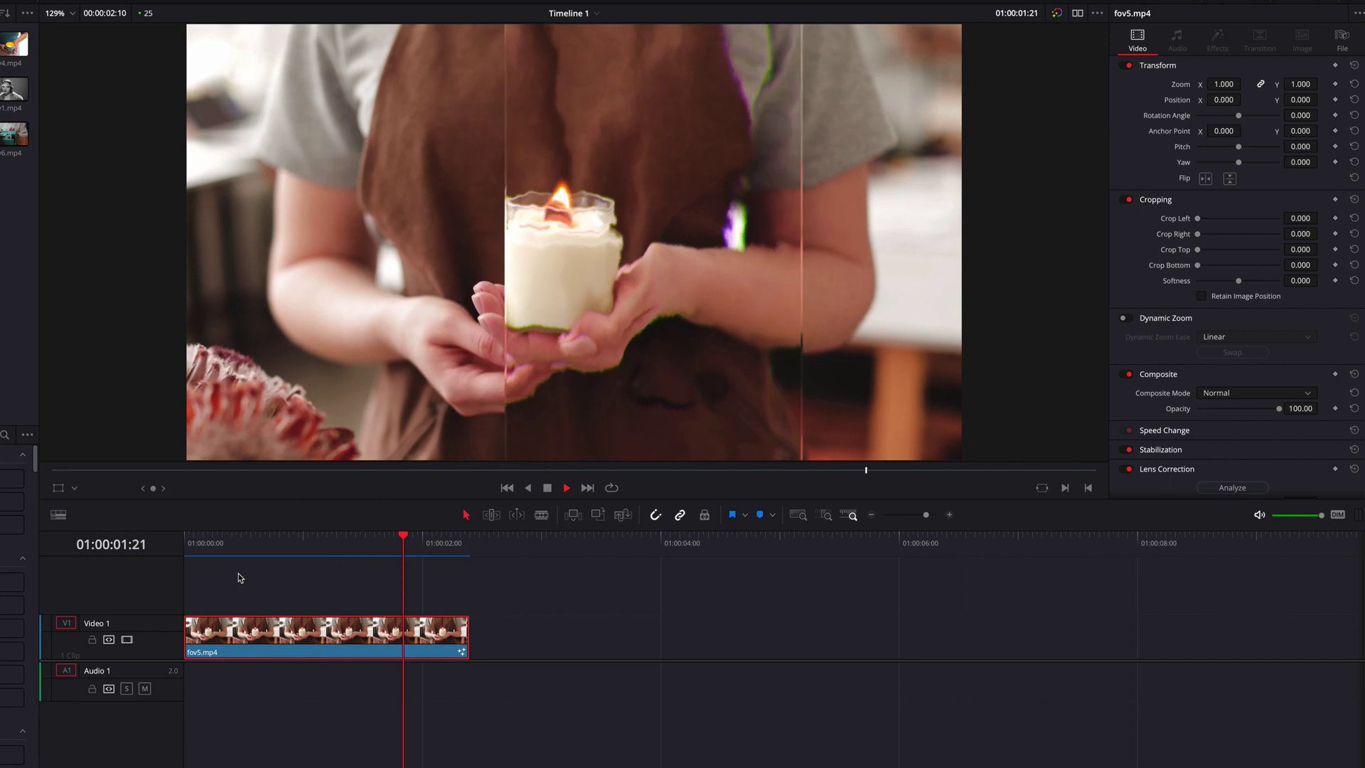
# - Switch to the Fusion page and adjust which colour channels PrismBlur1 processes to soften the purple fringing
pyautogui.click(568, 757)
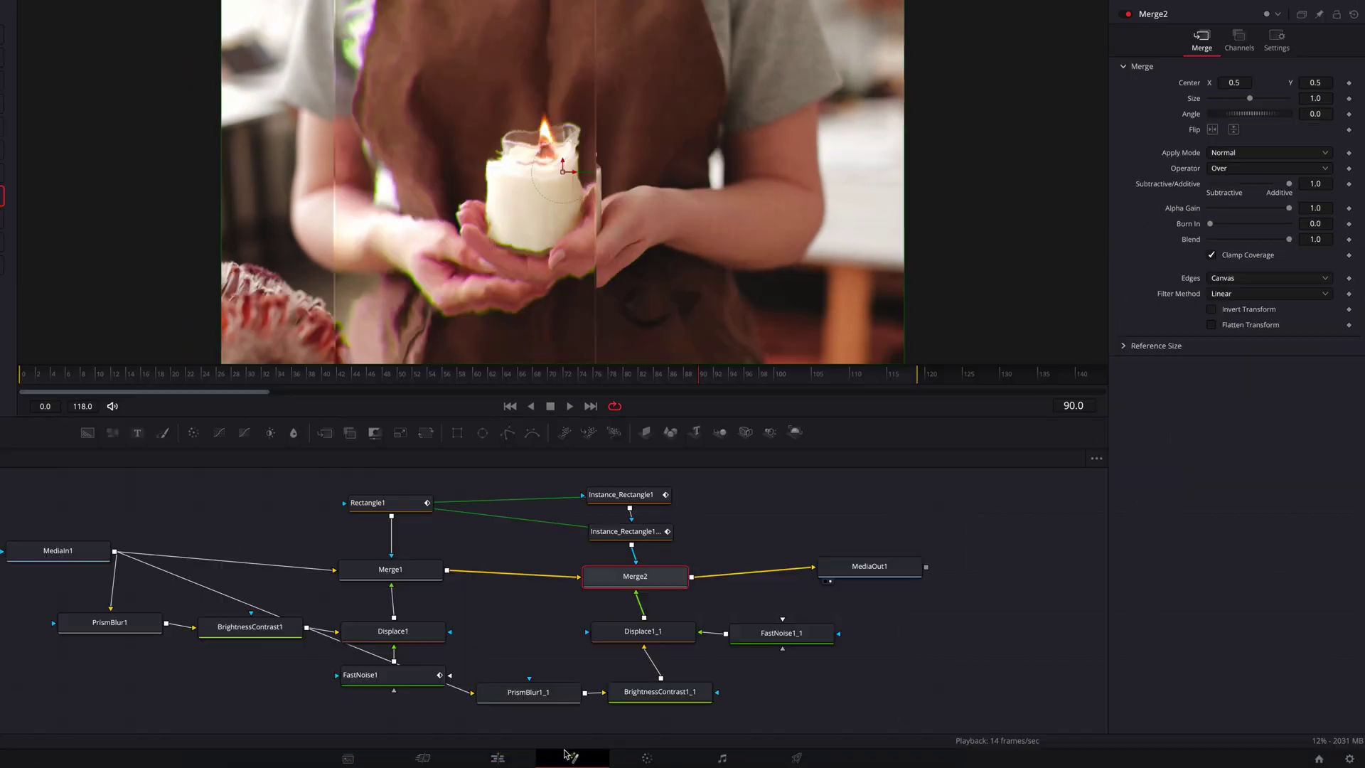
pyautogui.click(138, 668)
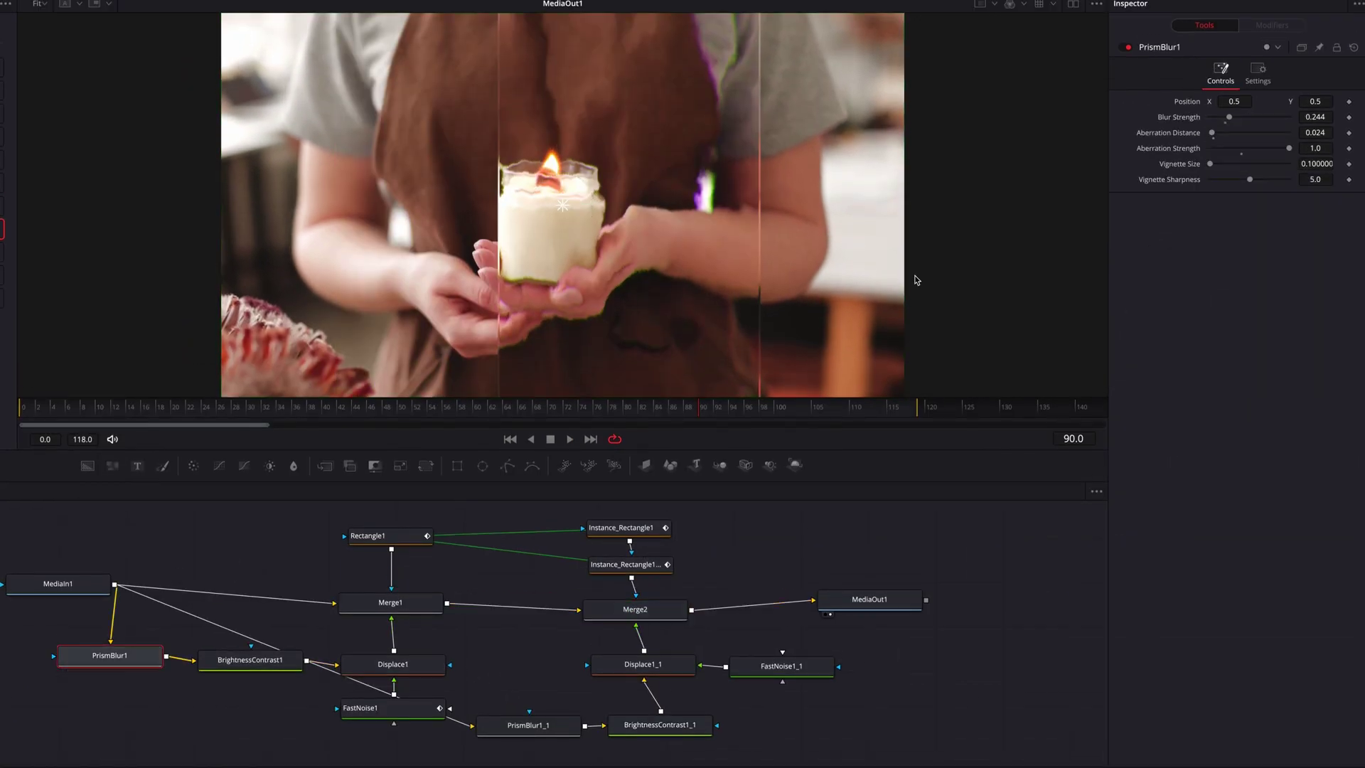
pyautogui.click(1258, 71)
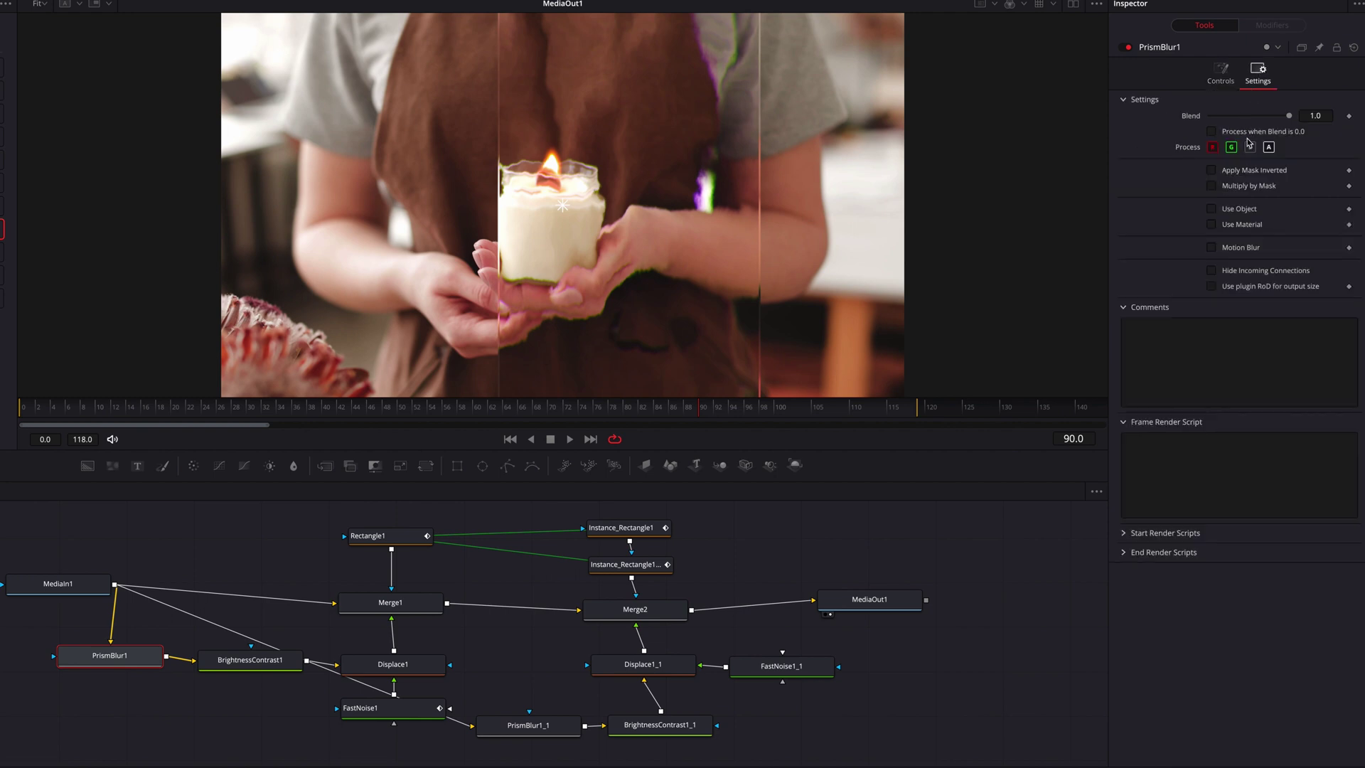
pyautogui.click(1221, 80)
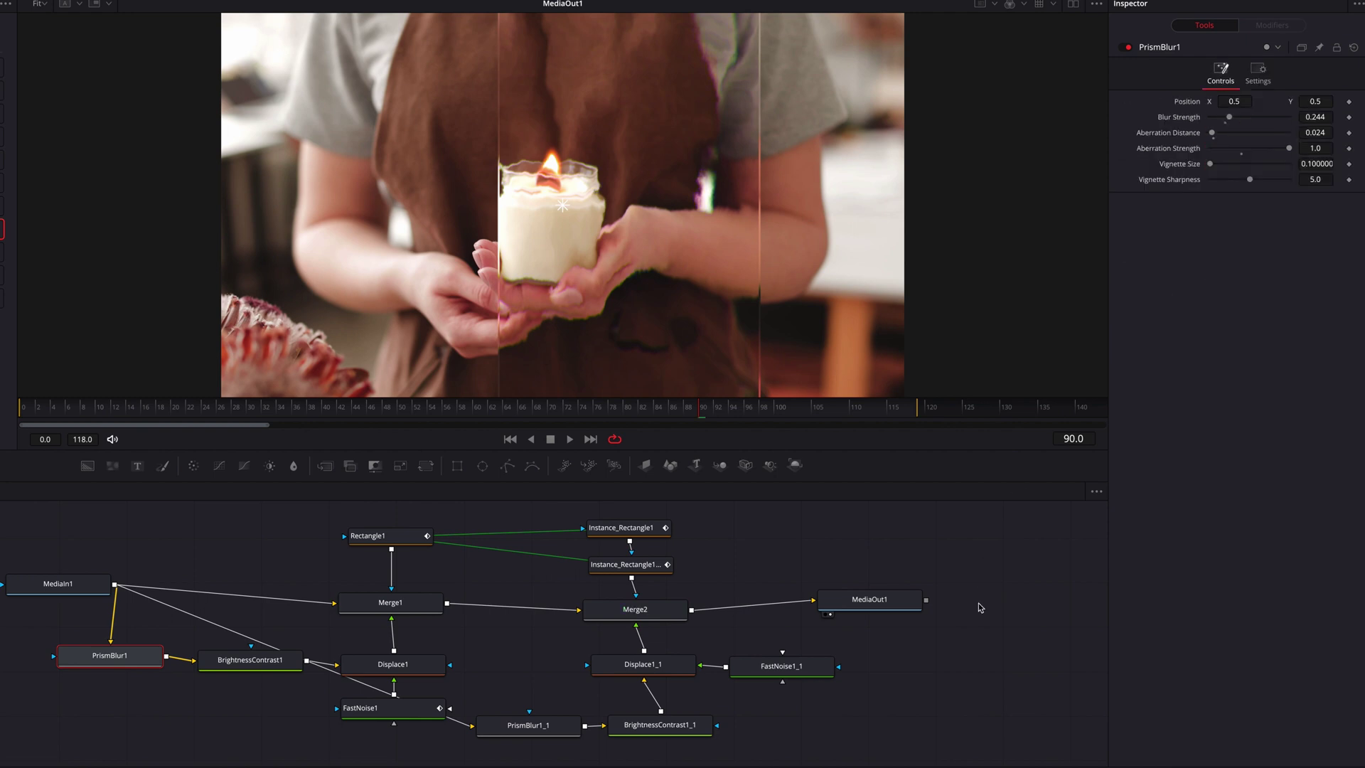
pyautogui.click(132, 656)
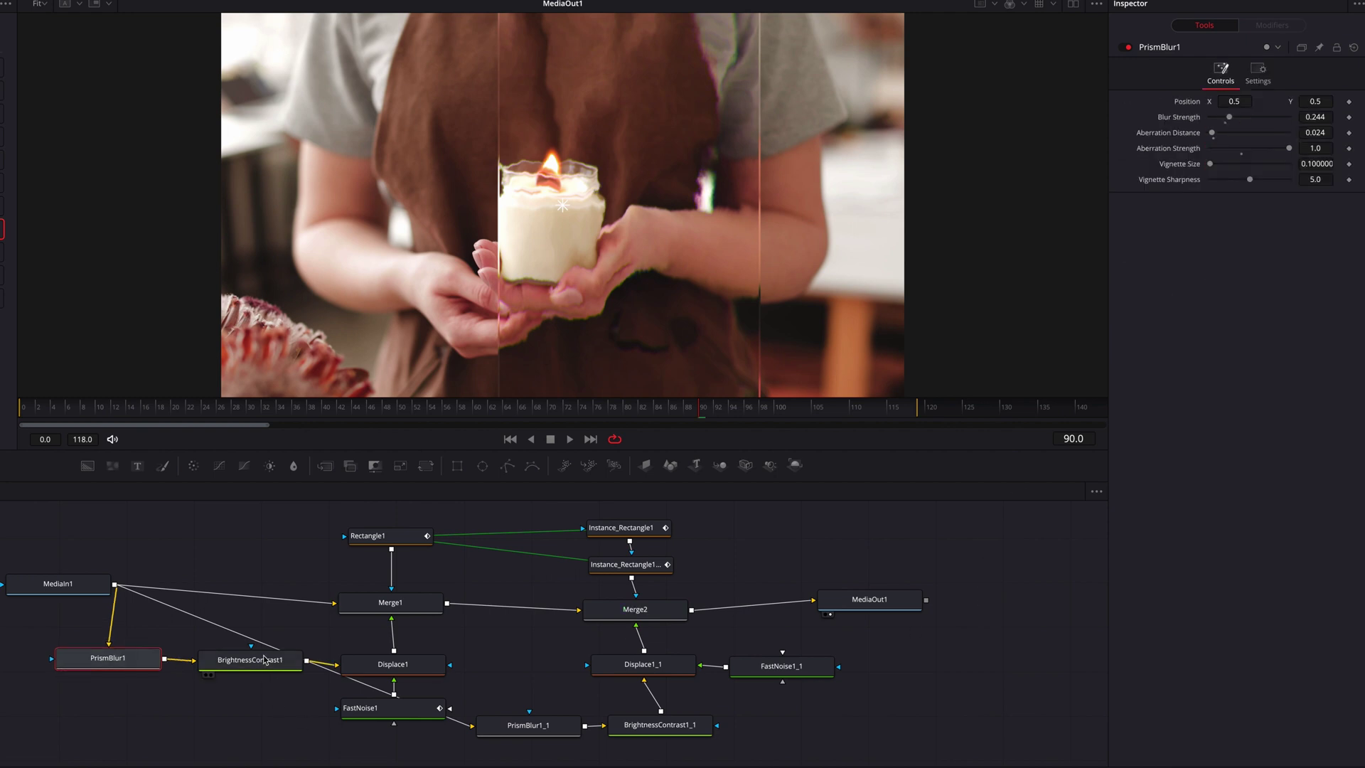
# - Set FastNoise1's X Scale to 7.87 and Y Scale to 2.0, and check the result at frame 25
pyautogui.click(427, 663)
pyautogui.click(425, 719)
pyautogui.moveTo(1239, 232); pyautogui.dragTo(1220, 250)
pyautogui.moveTo(335, 418); pyautogui.dragTo(210, 422)
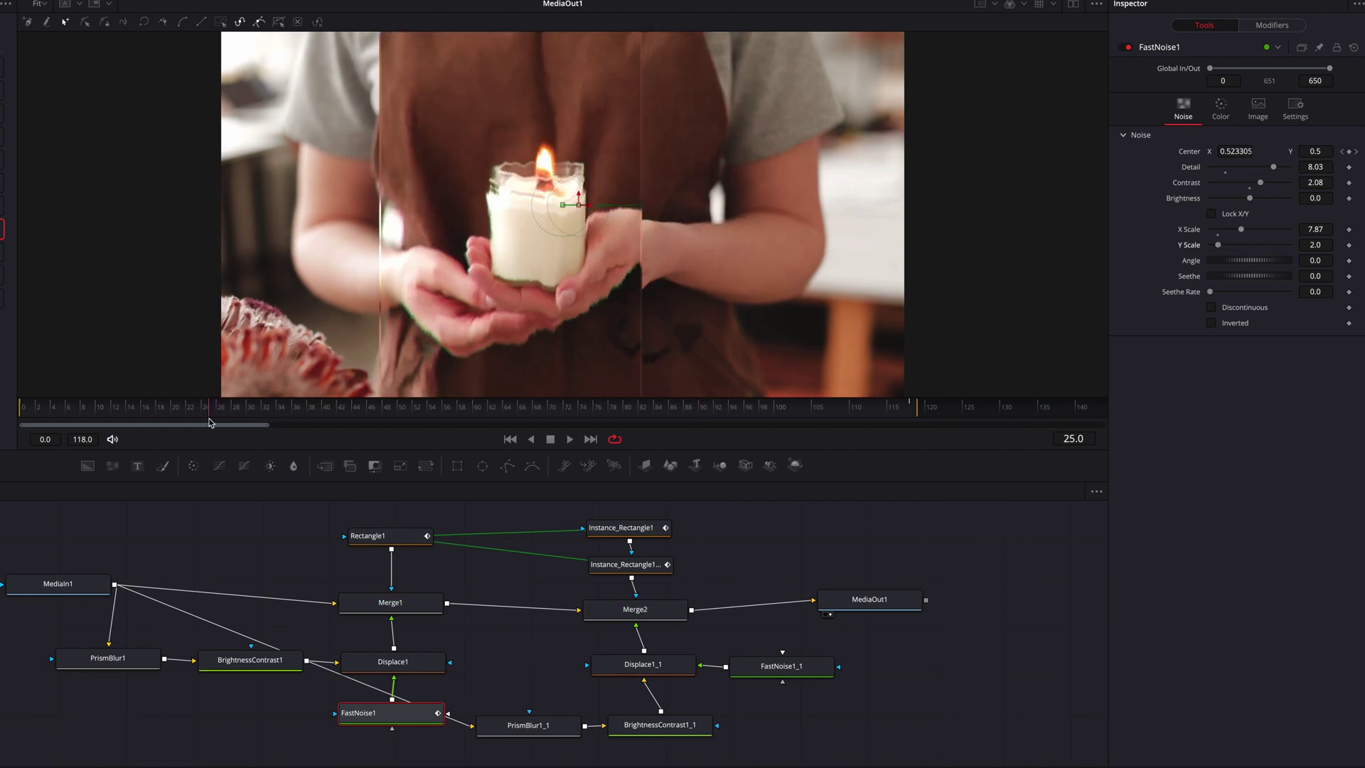
# - At frame 20, set Displace1's X Refraction to 0.016 and Y Refraction to -0.019
pyautogui.moveTo(210, 422); pyautogui.dragTo(172, 422)
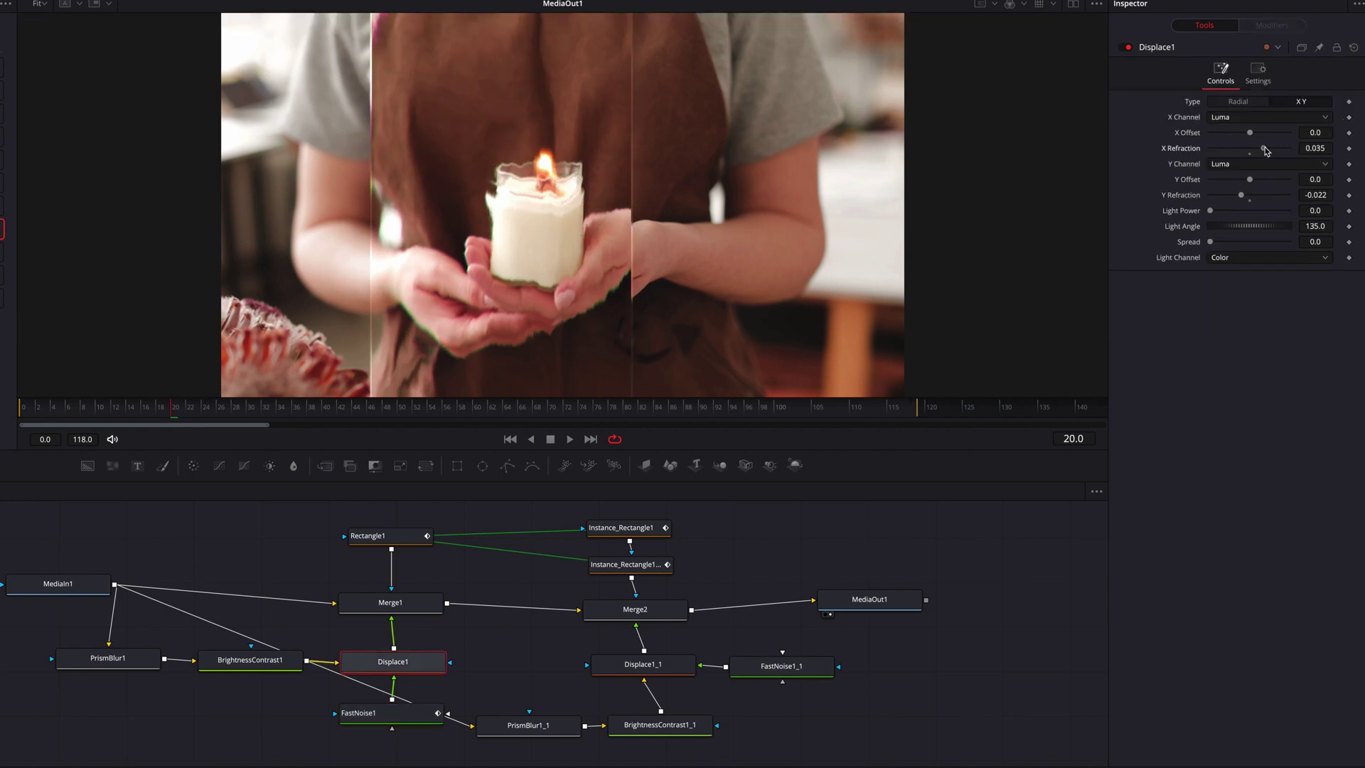
pyautogui.moveTo(1265, 151); pyautogui.dragTo(1256, 149)
pyautogui.moveTo(1241, 195); pyautogui.dragTo(1243, 197)
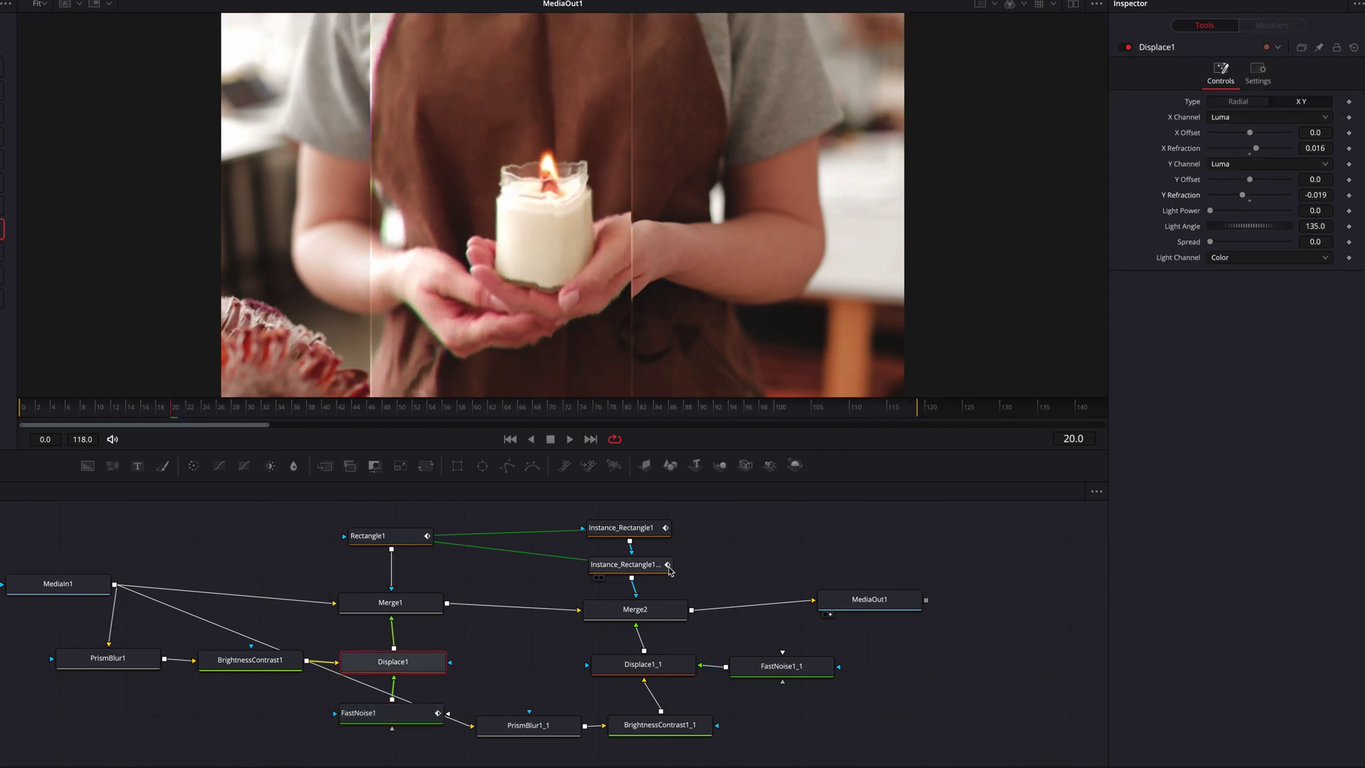
# - Fine-tune Instance_Rectangle1_1 to a Width of 0.384452 and a Soft Edge of 0.0003
pyautogui.moveTo(782, 666); pyautogui.dragTo(783, 663)
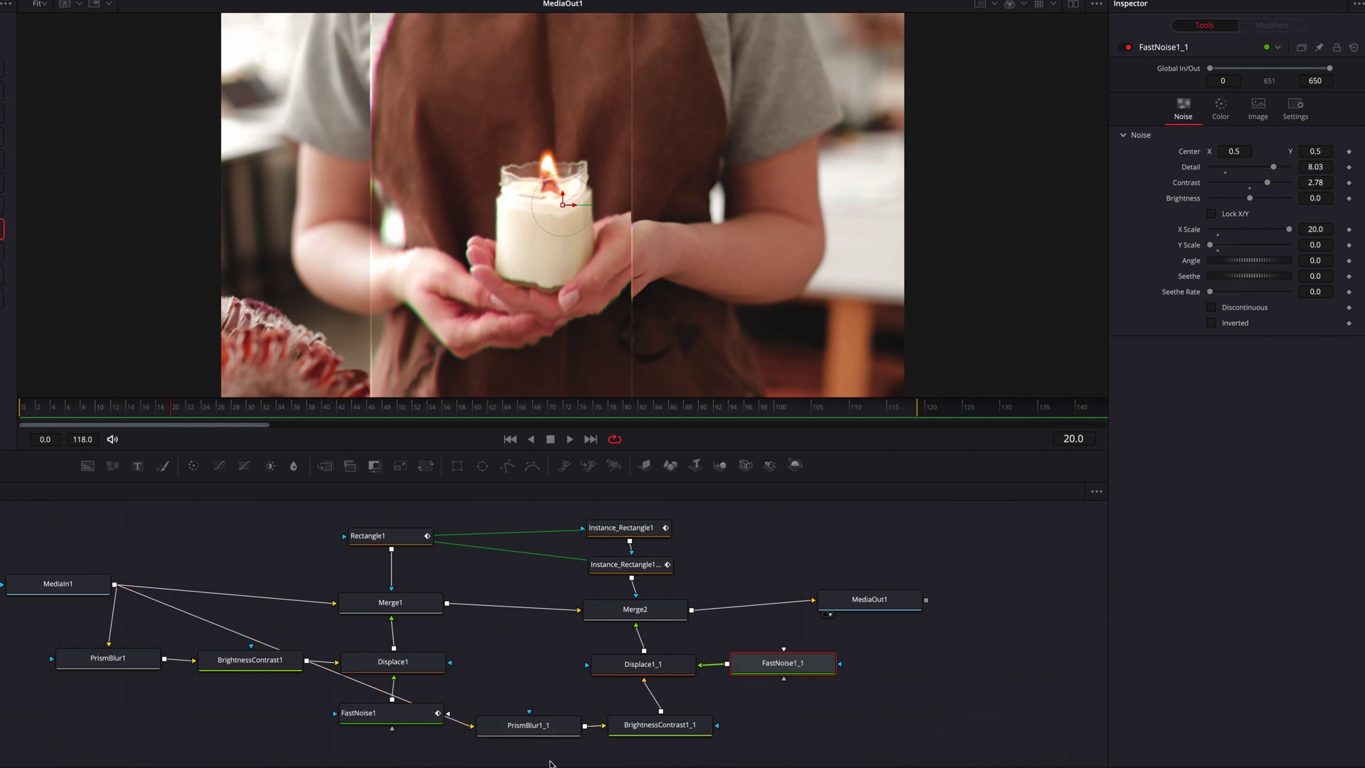
pyautogui.click(625, 564)
pyautogui.moveTo(1314, 250); pyautogui.dragTo(1315, 249)
pyautogui.click(887, 713)
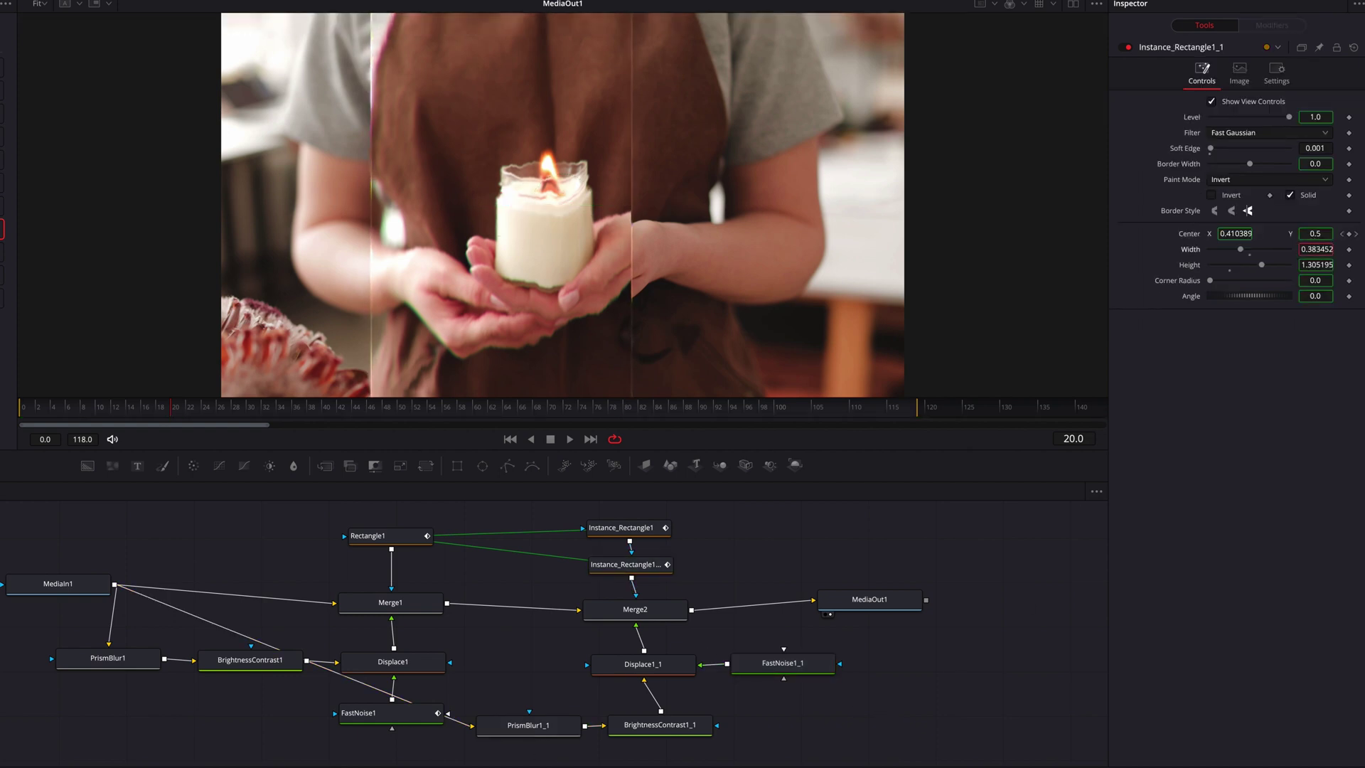
pyautogui.click(553, 732)
pyautogui.click(664, 567)
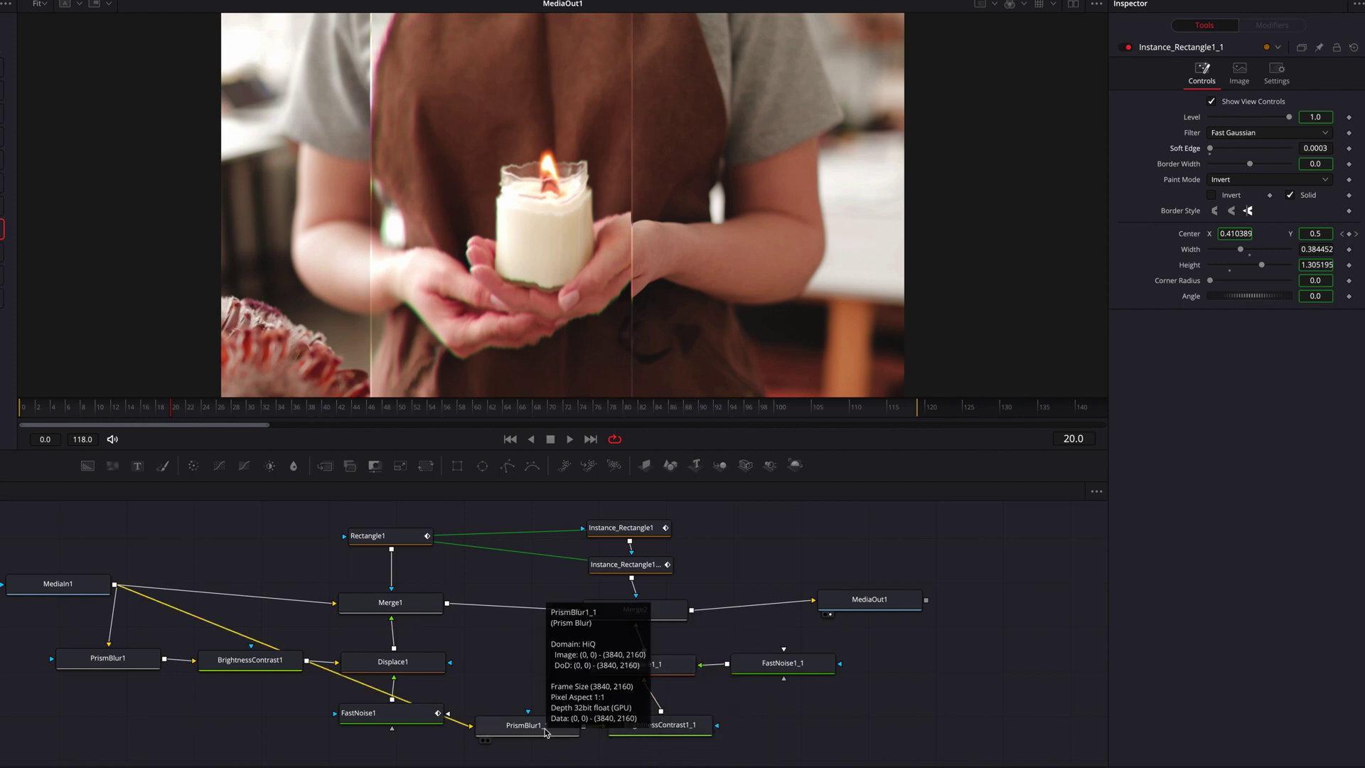
# - Switch to the Edit page and play the fov5.mp4 clip repeatedly from the first frame to review the refined glass effect
pyautogui.click(497, 752)
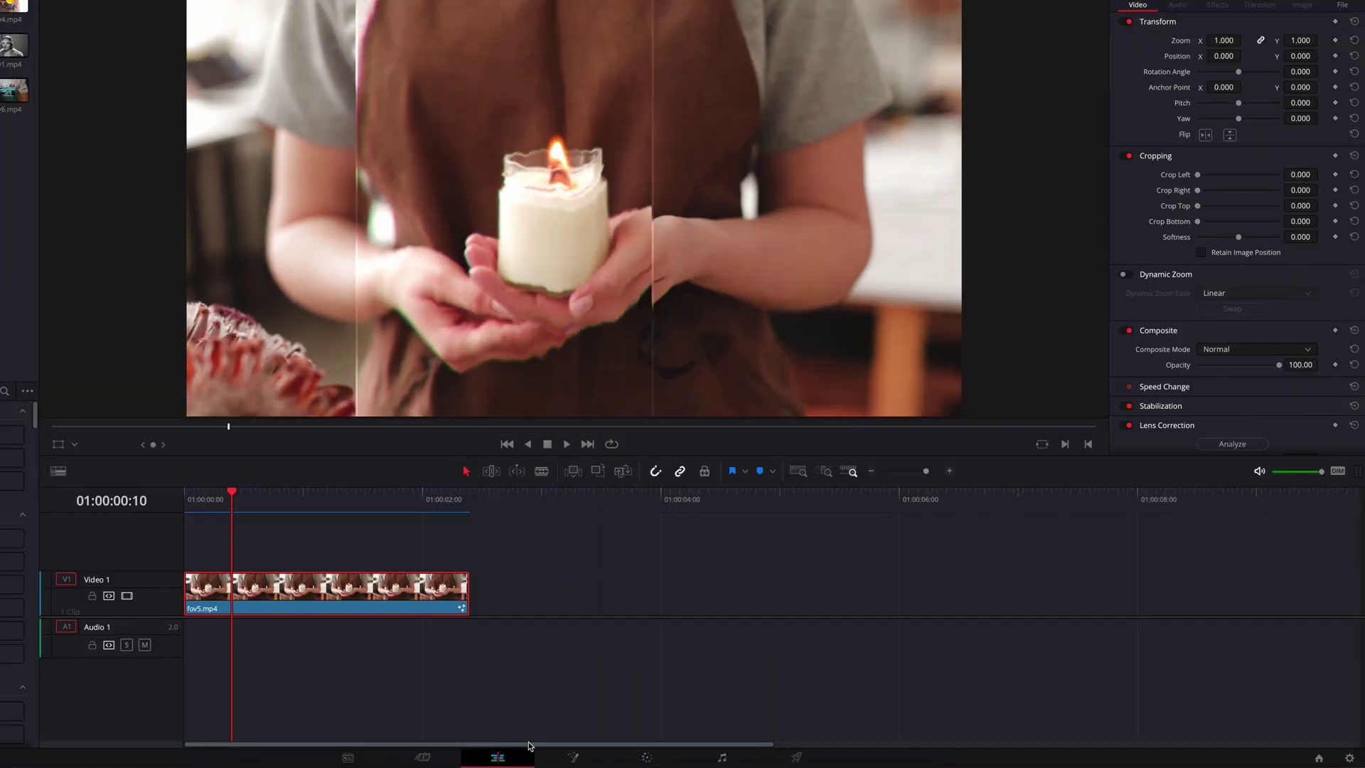
pyautogui.press('Home')
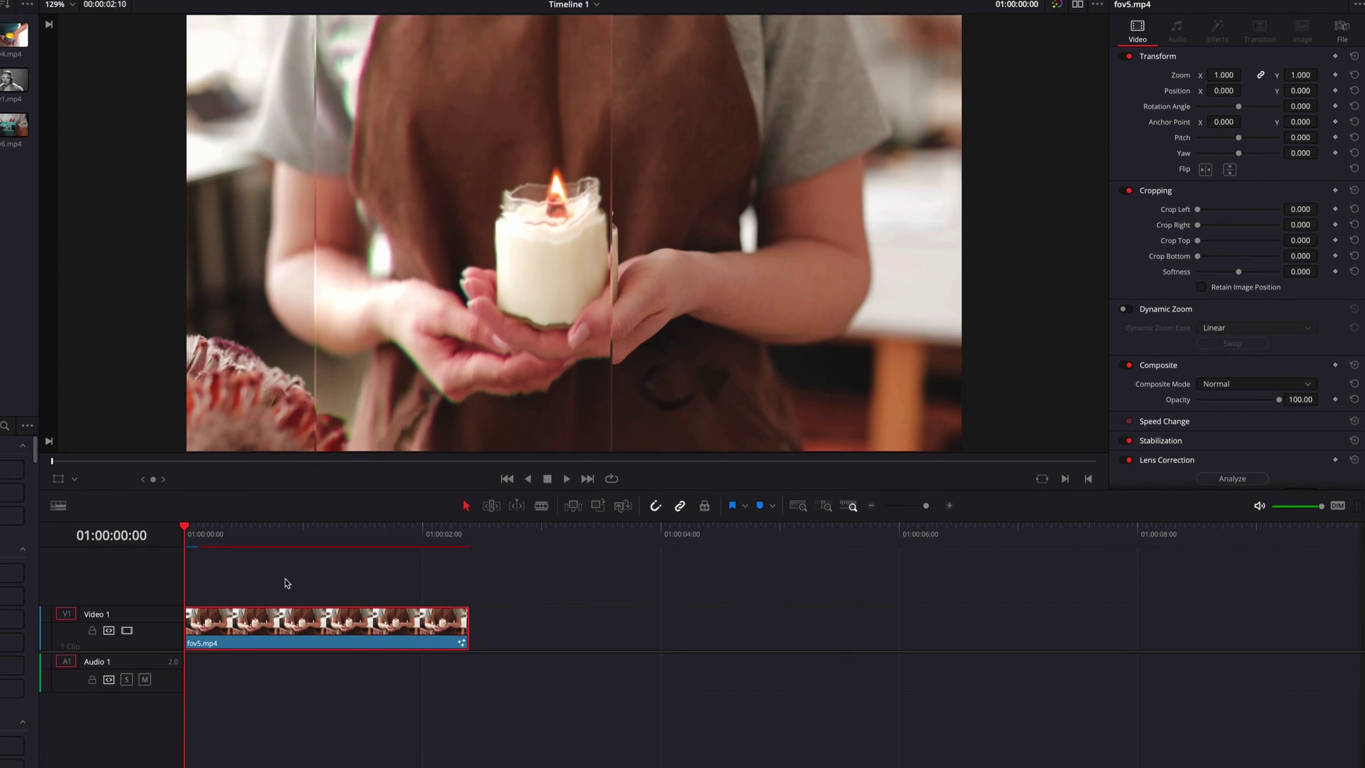
pyautogui.press('space')
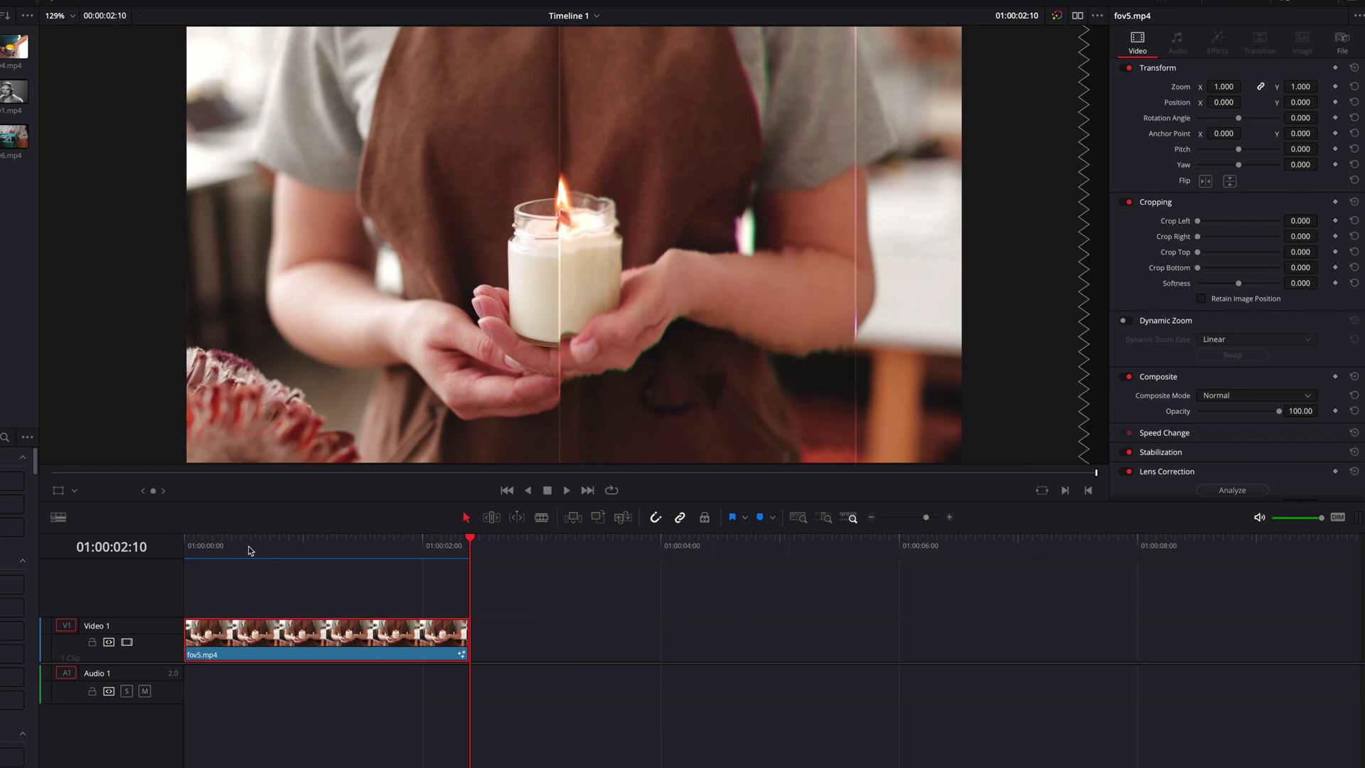
pyautogui.press('Home')
pyautogui.press('space')
pyautogui.press('Home')
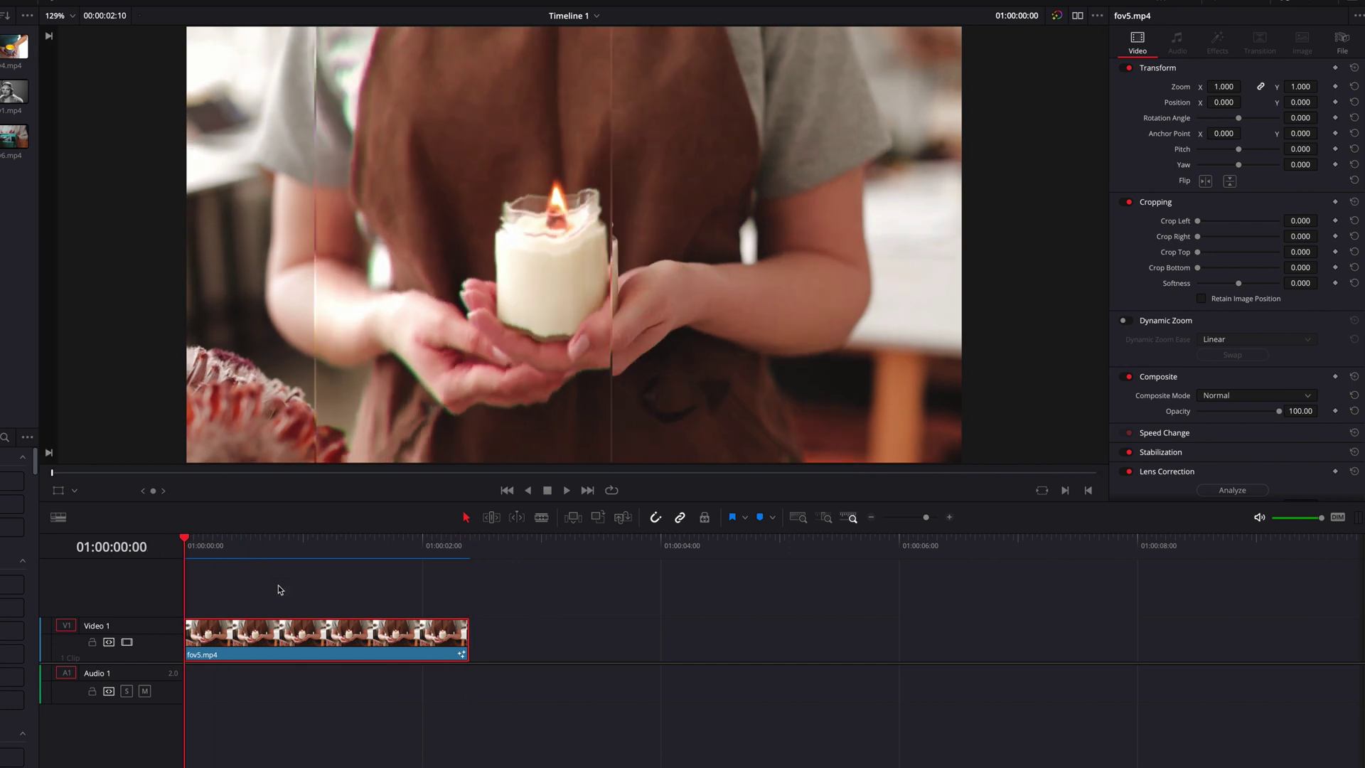
pyautogui.press('space')
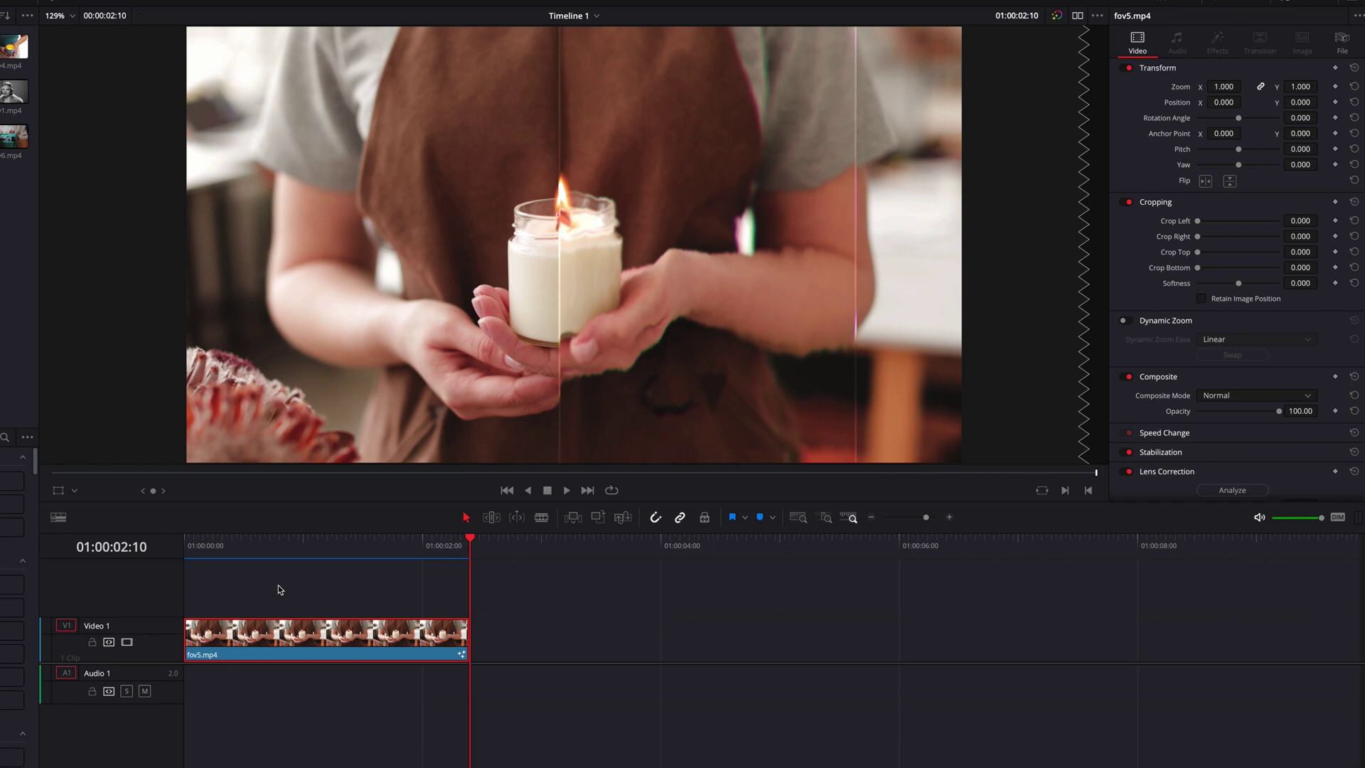
pyautogui.moveTo(255, 545); pyautogui.dragTo(189, 544)
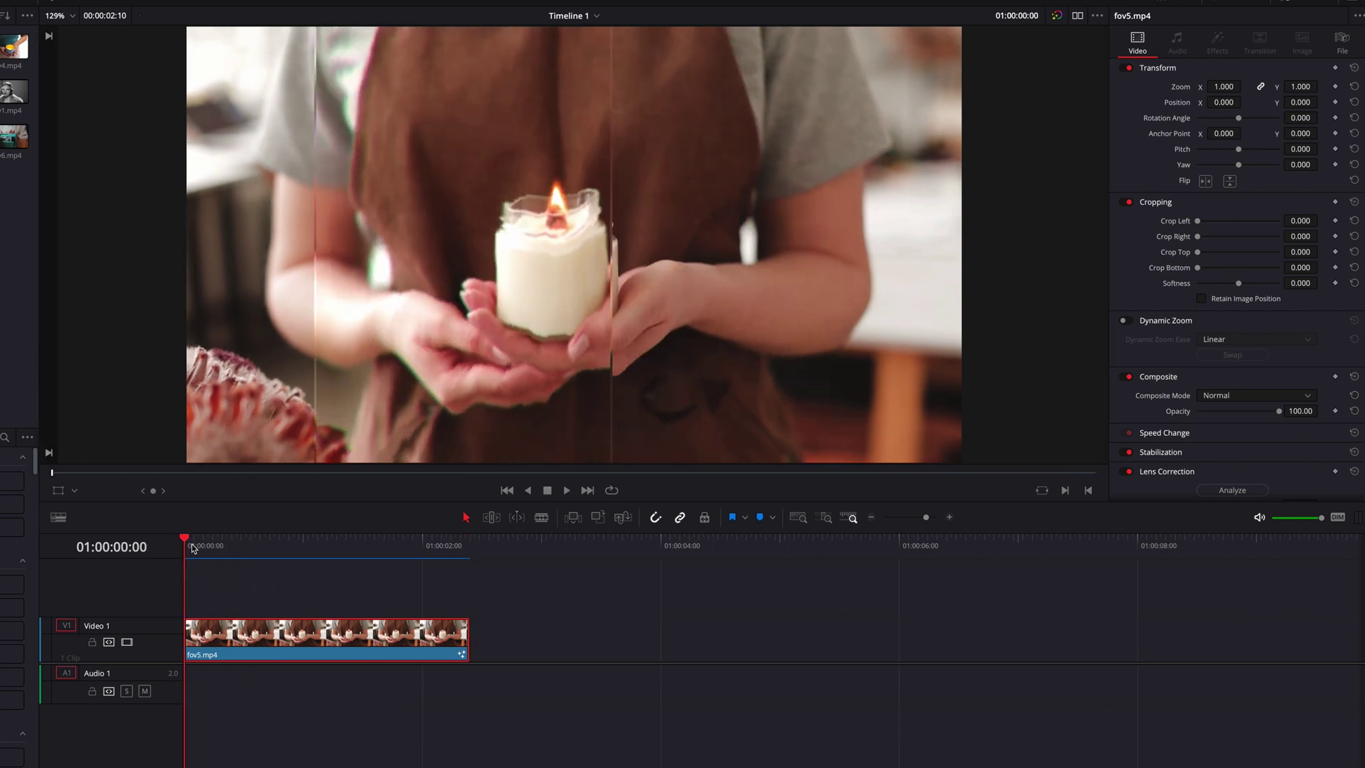